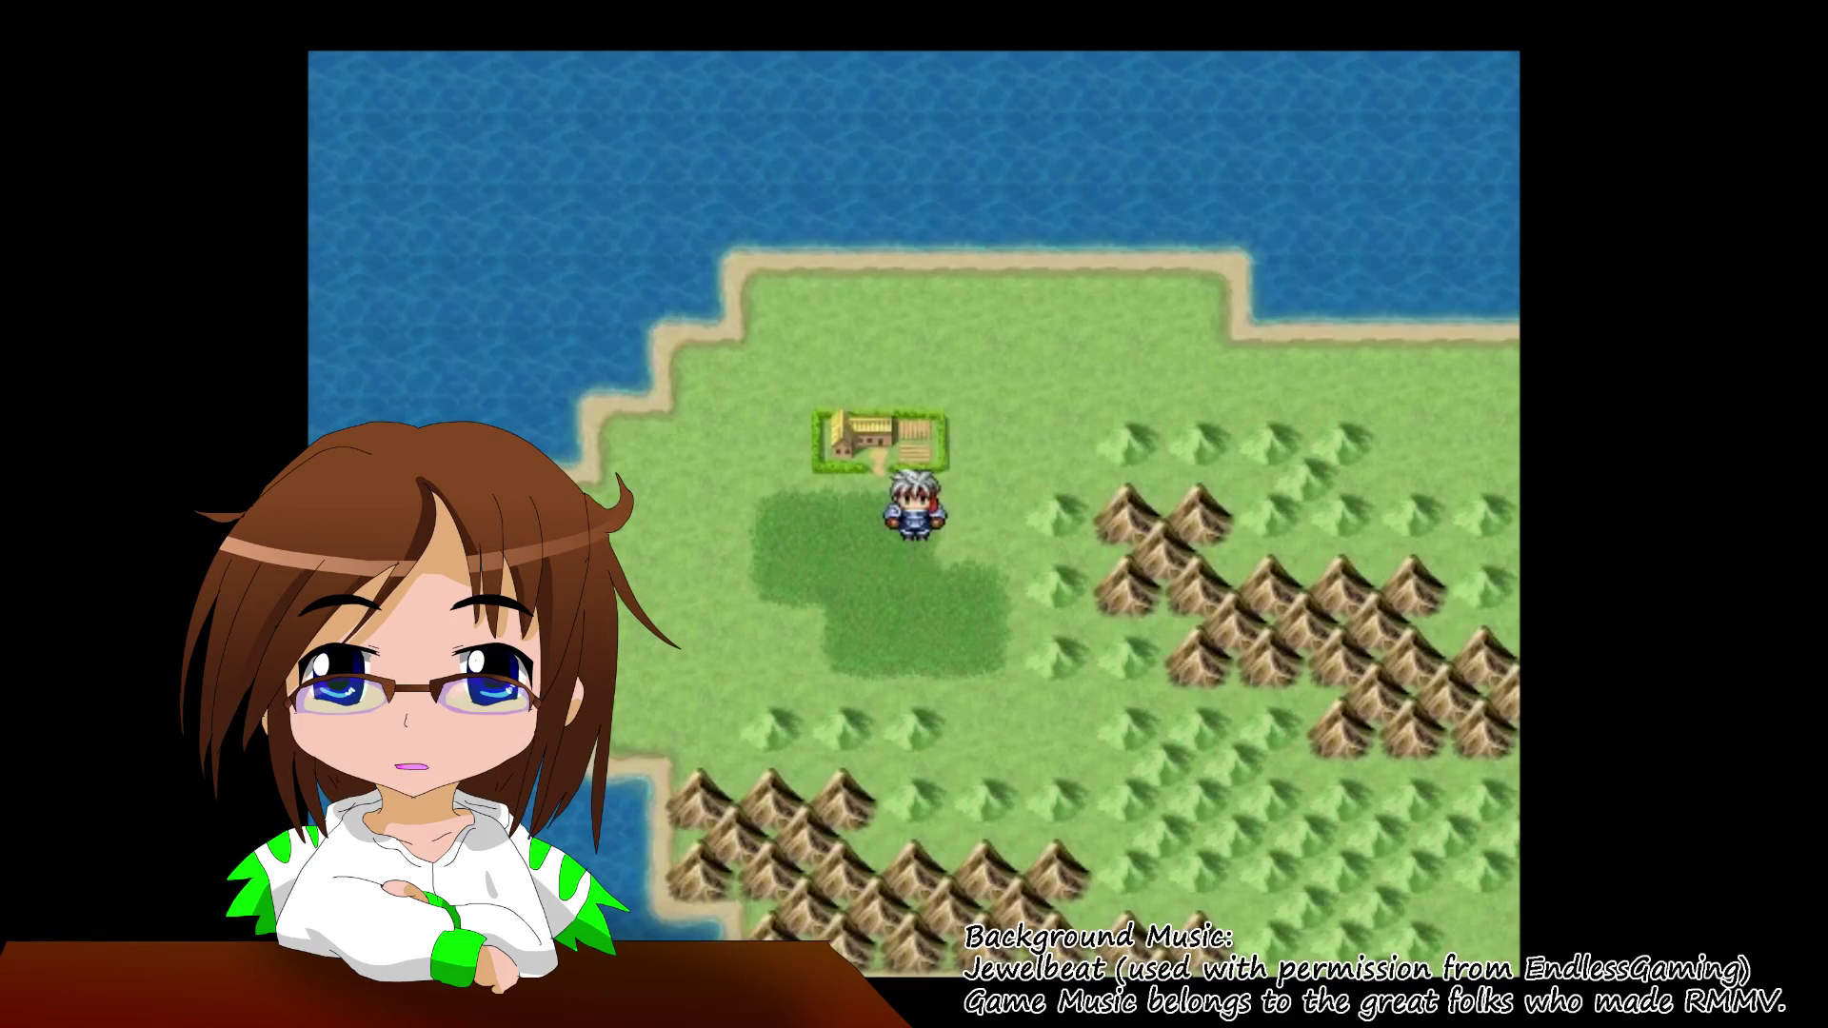
In the playtest, walk the hero into the town and advance through its three dialogue messages
key(Down)
key(Up)
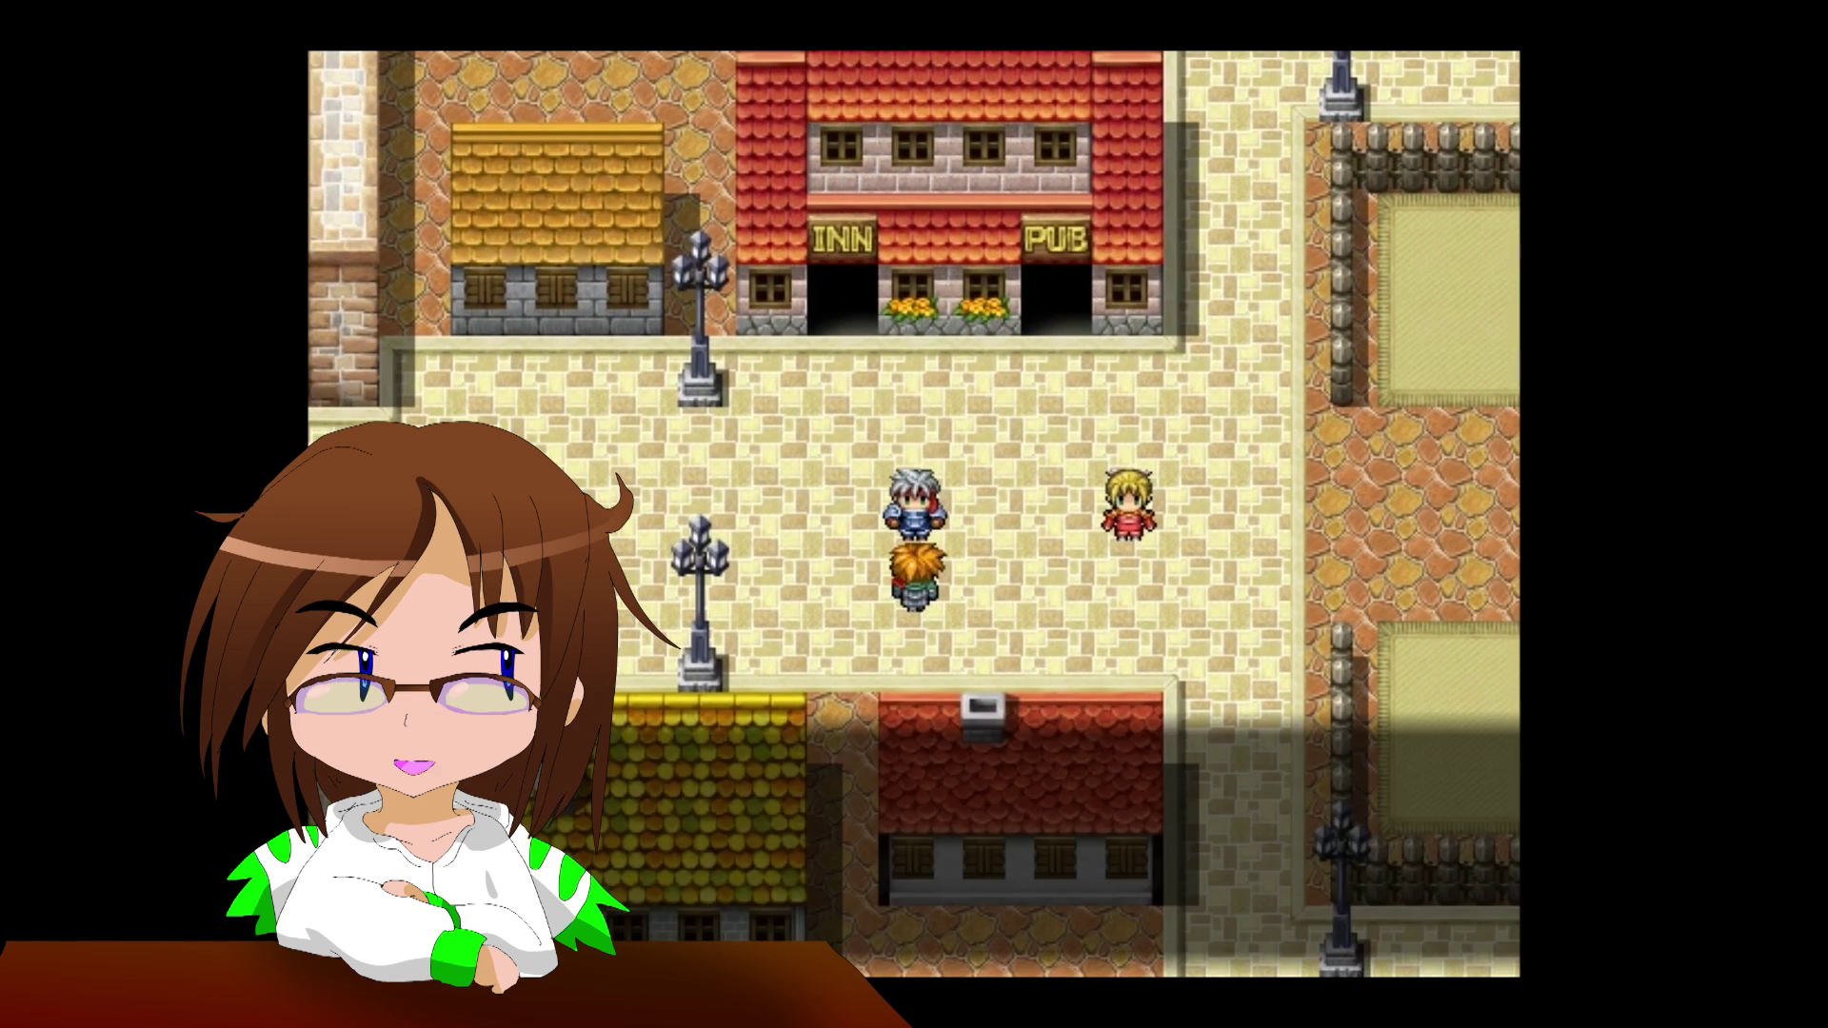
key(Return)
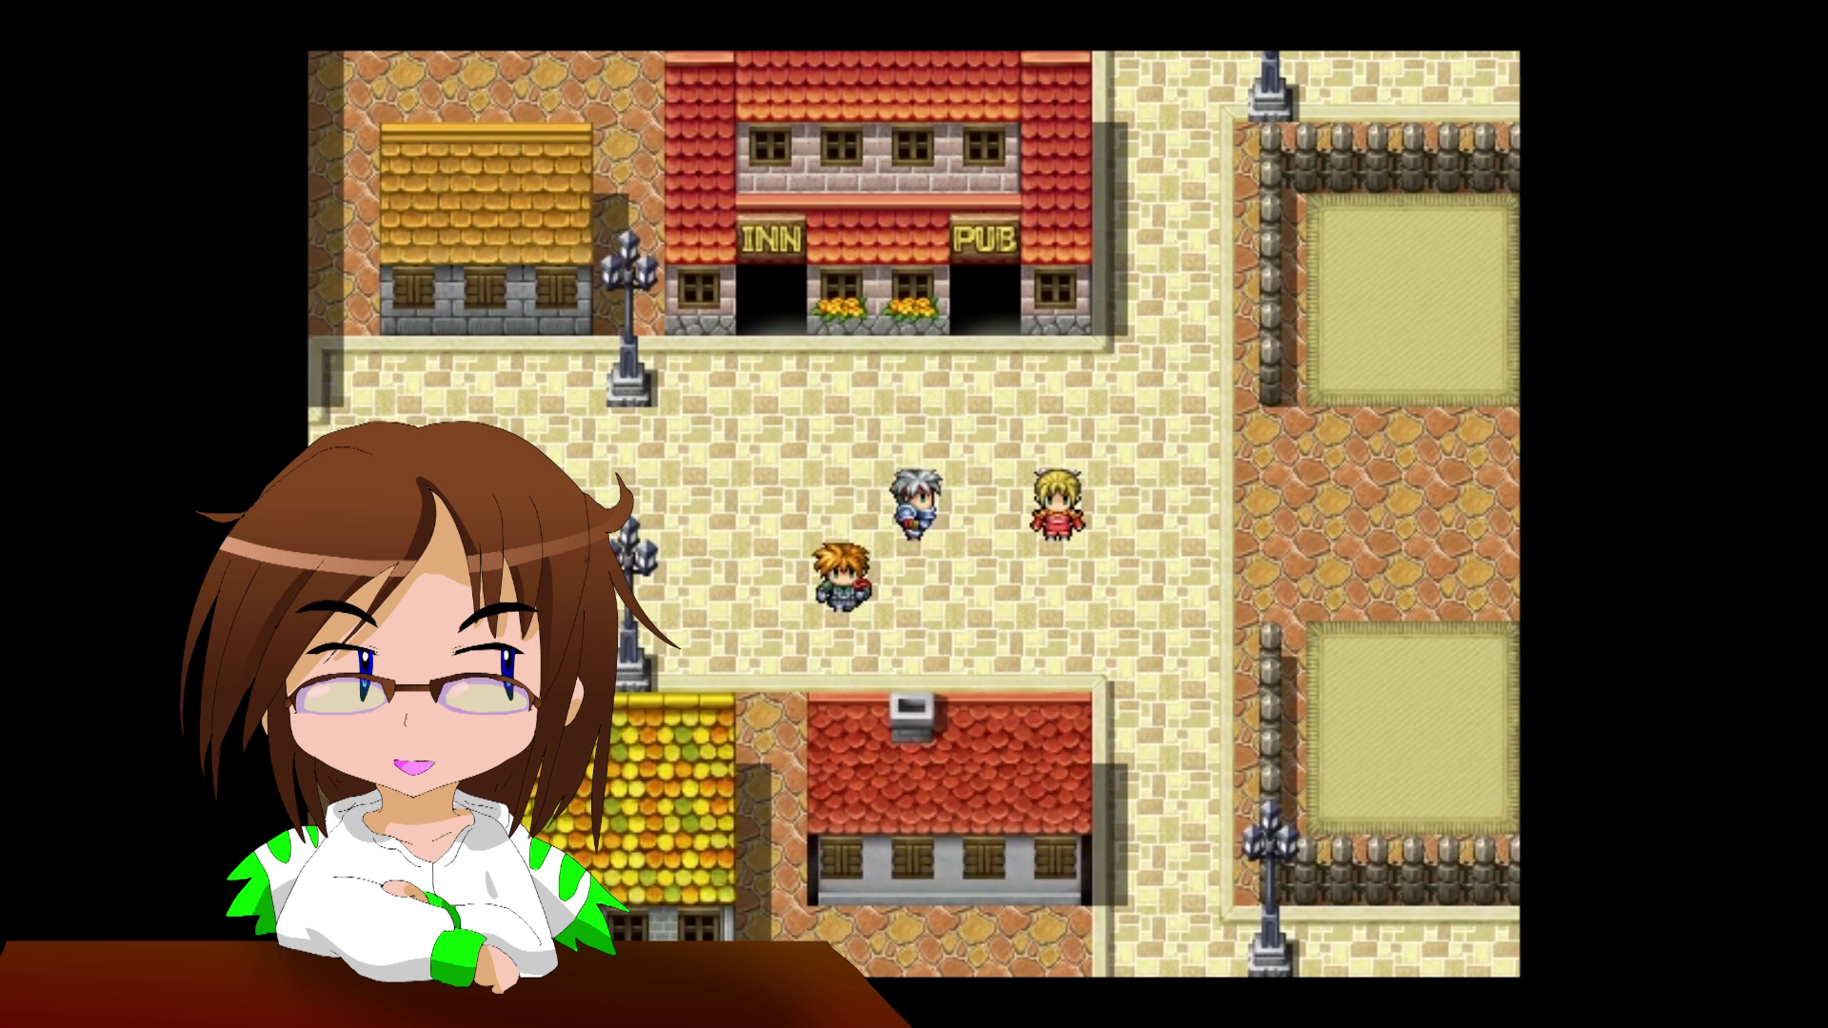
key(Return)
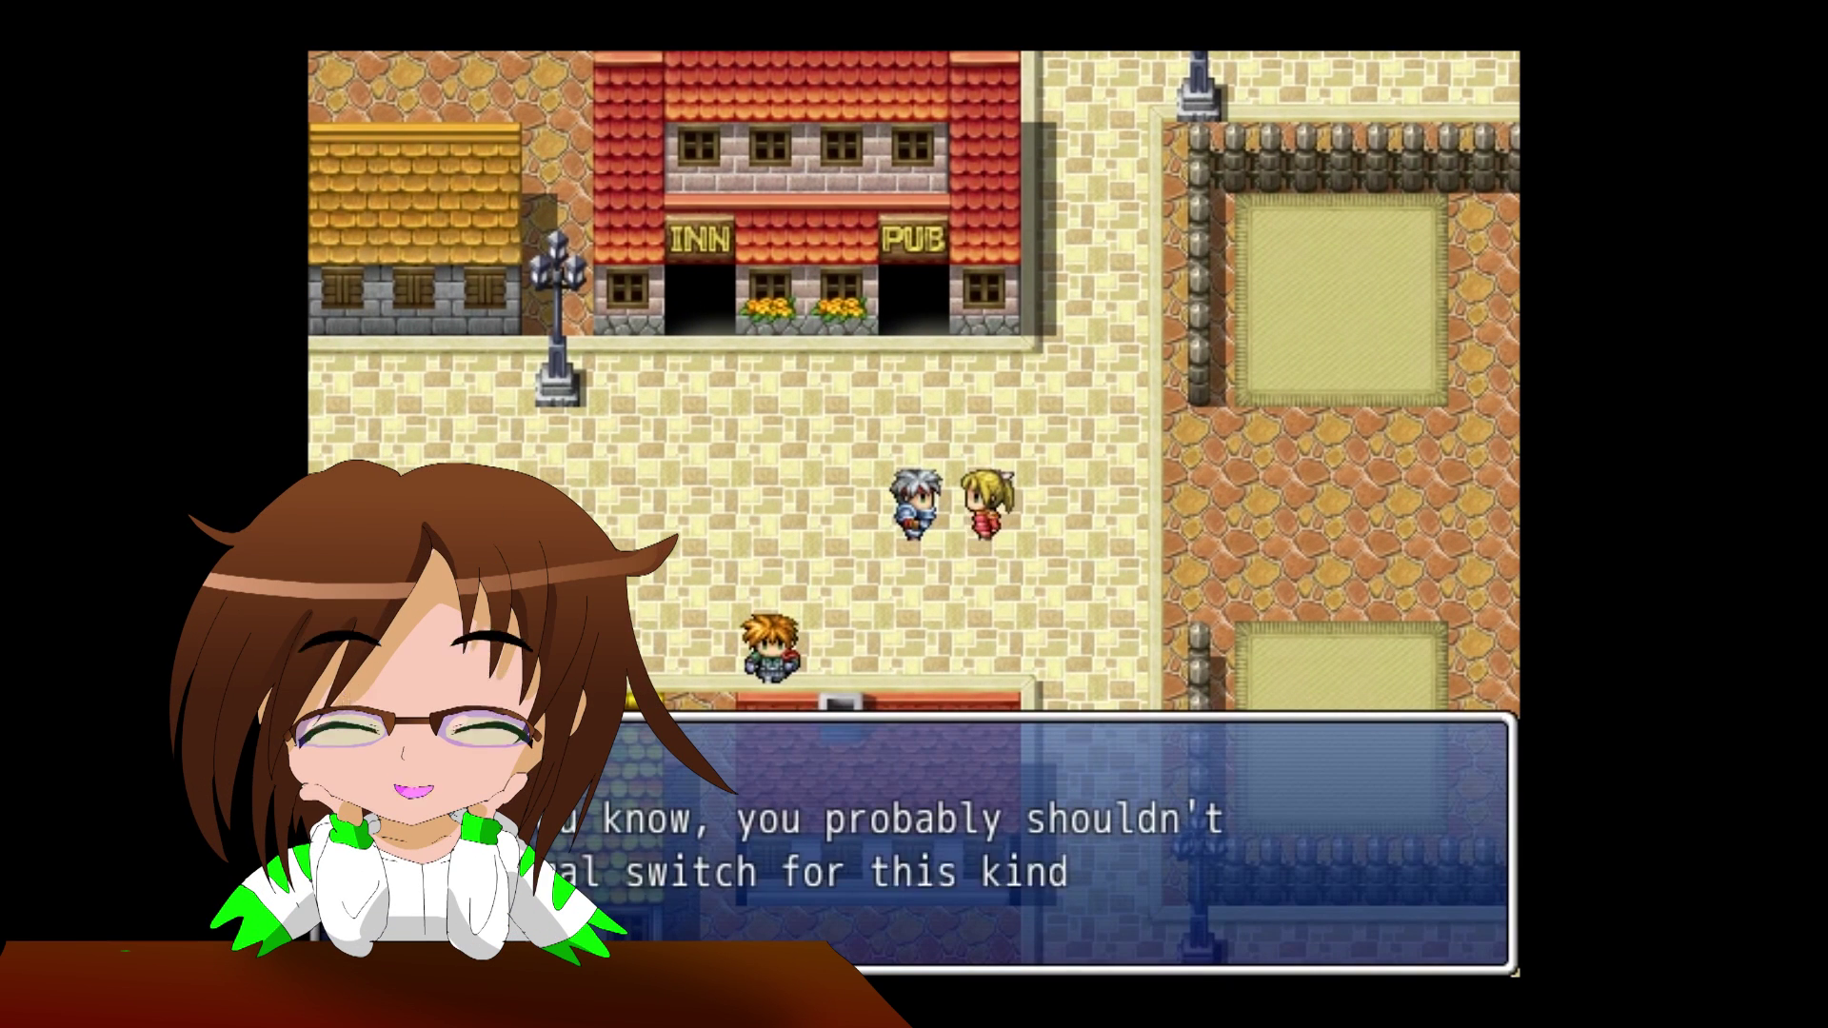
key(Return)
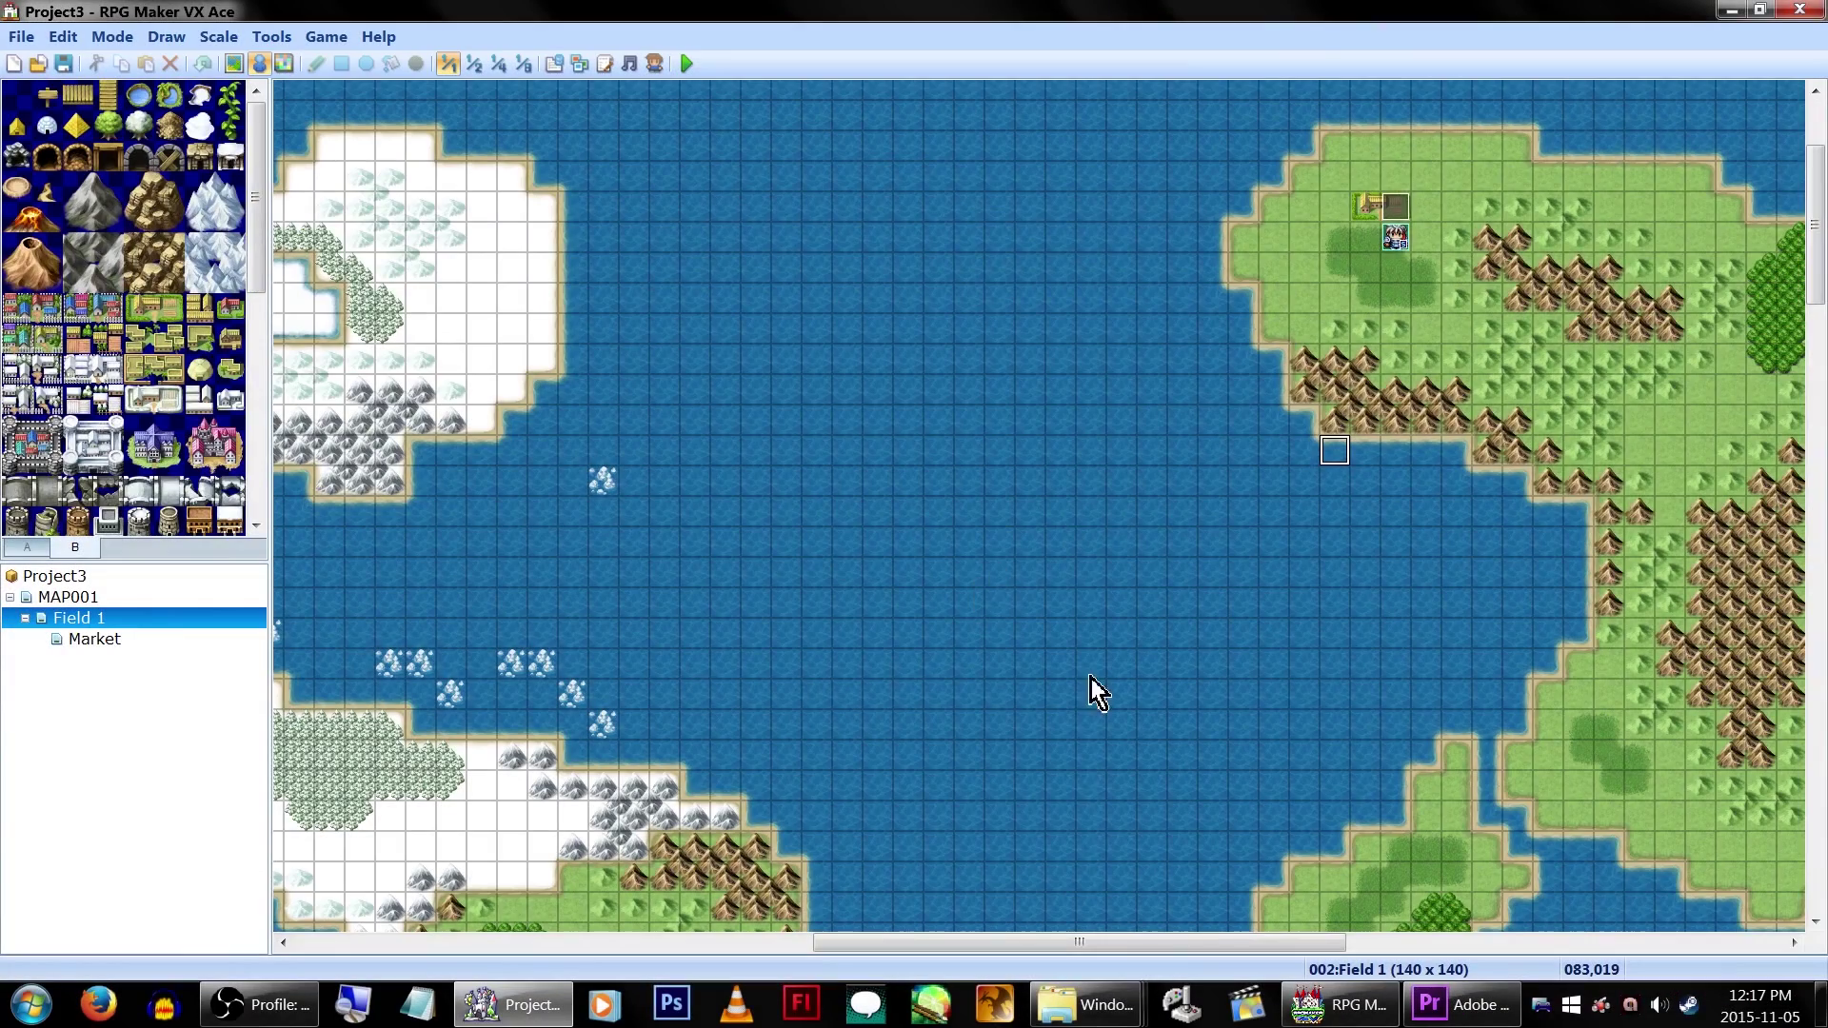
Open Ace MV Converter.rb from the Shaz plugins folder in Notepad and copy its entire script
mouse_move(1085, 1005)
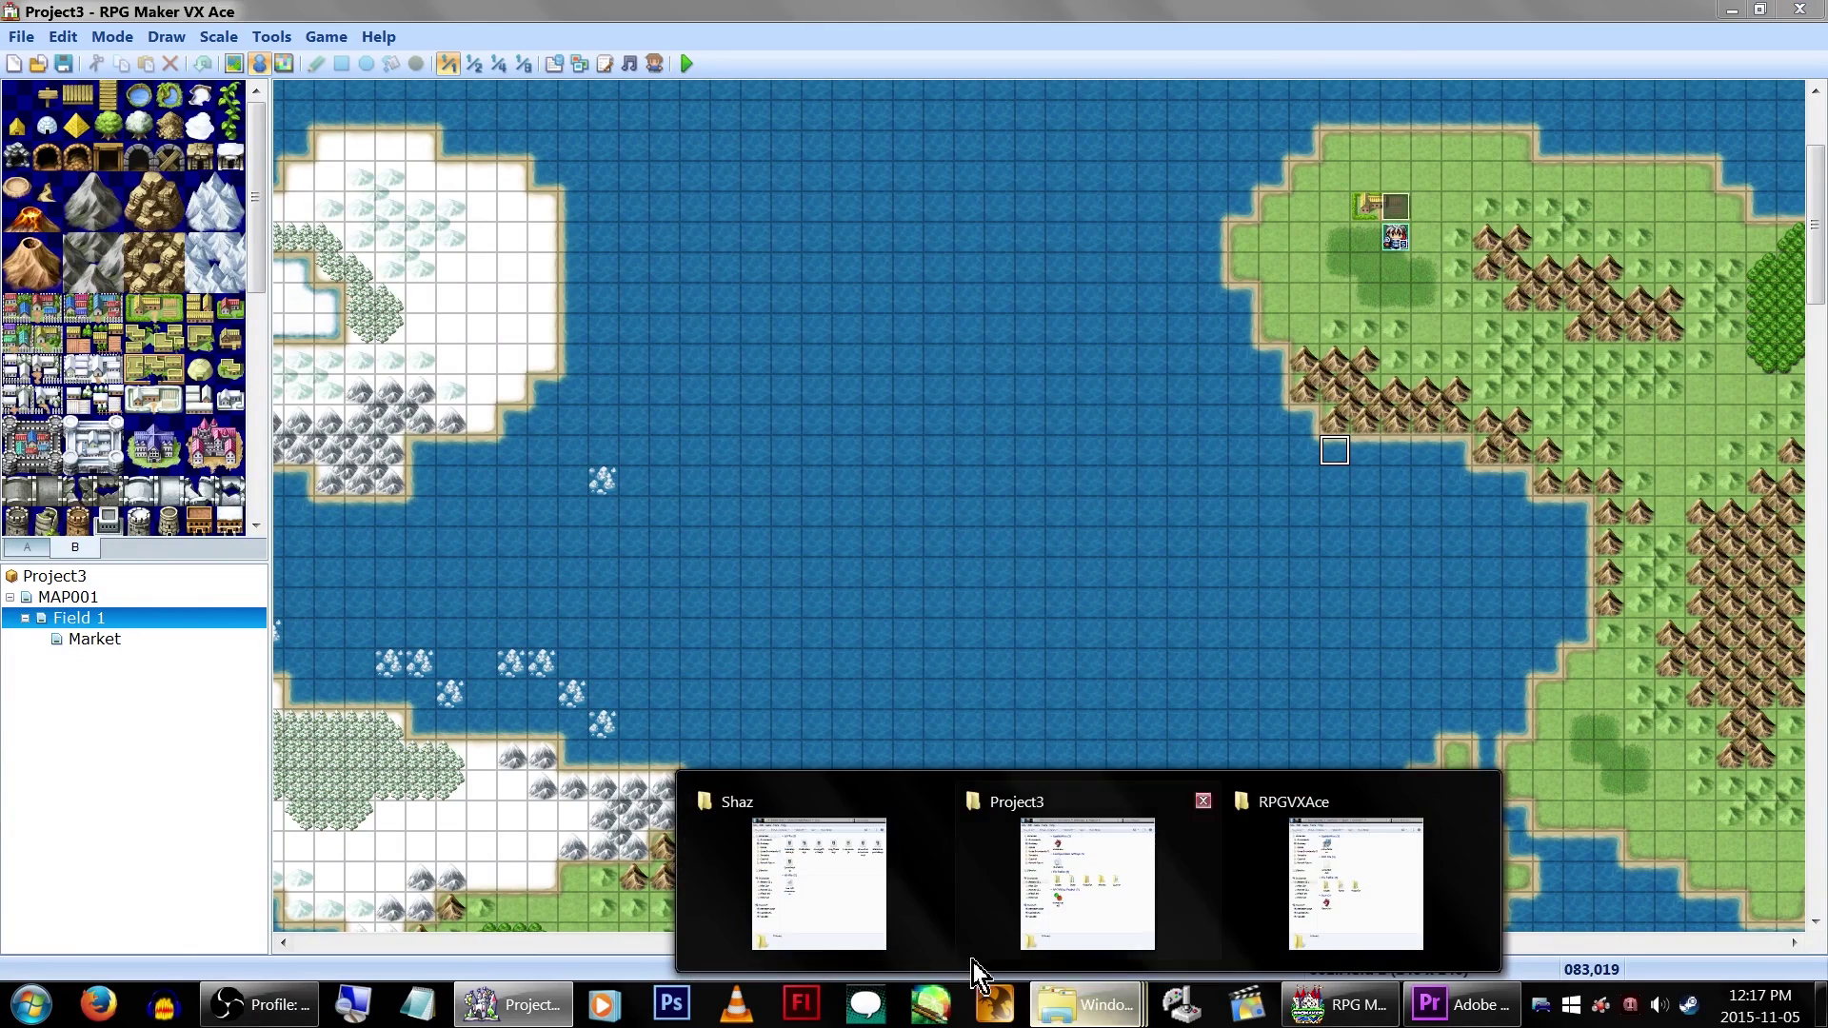
click(786, 890)
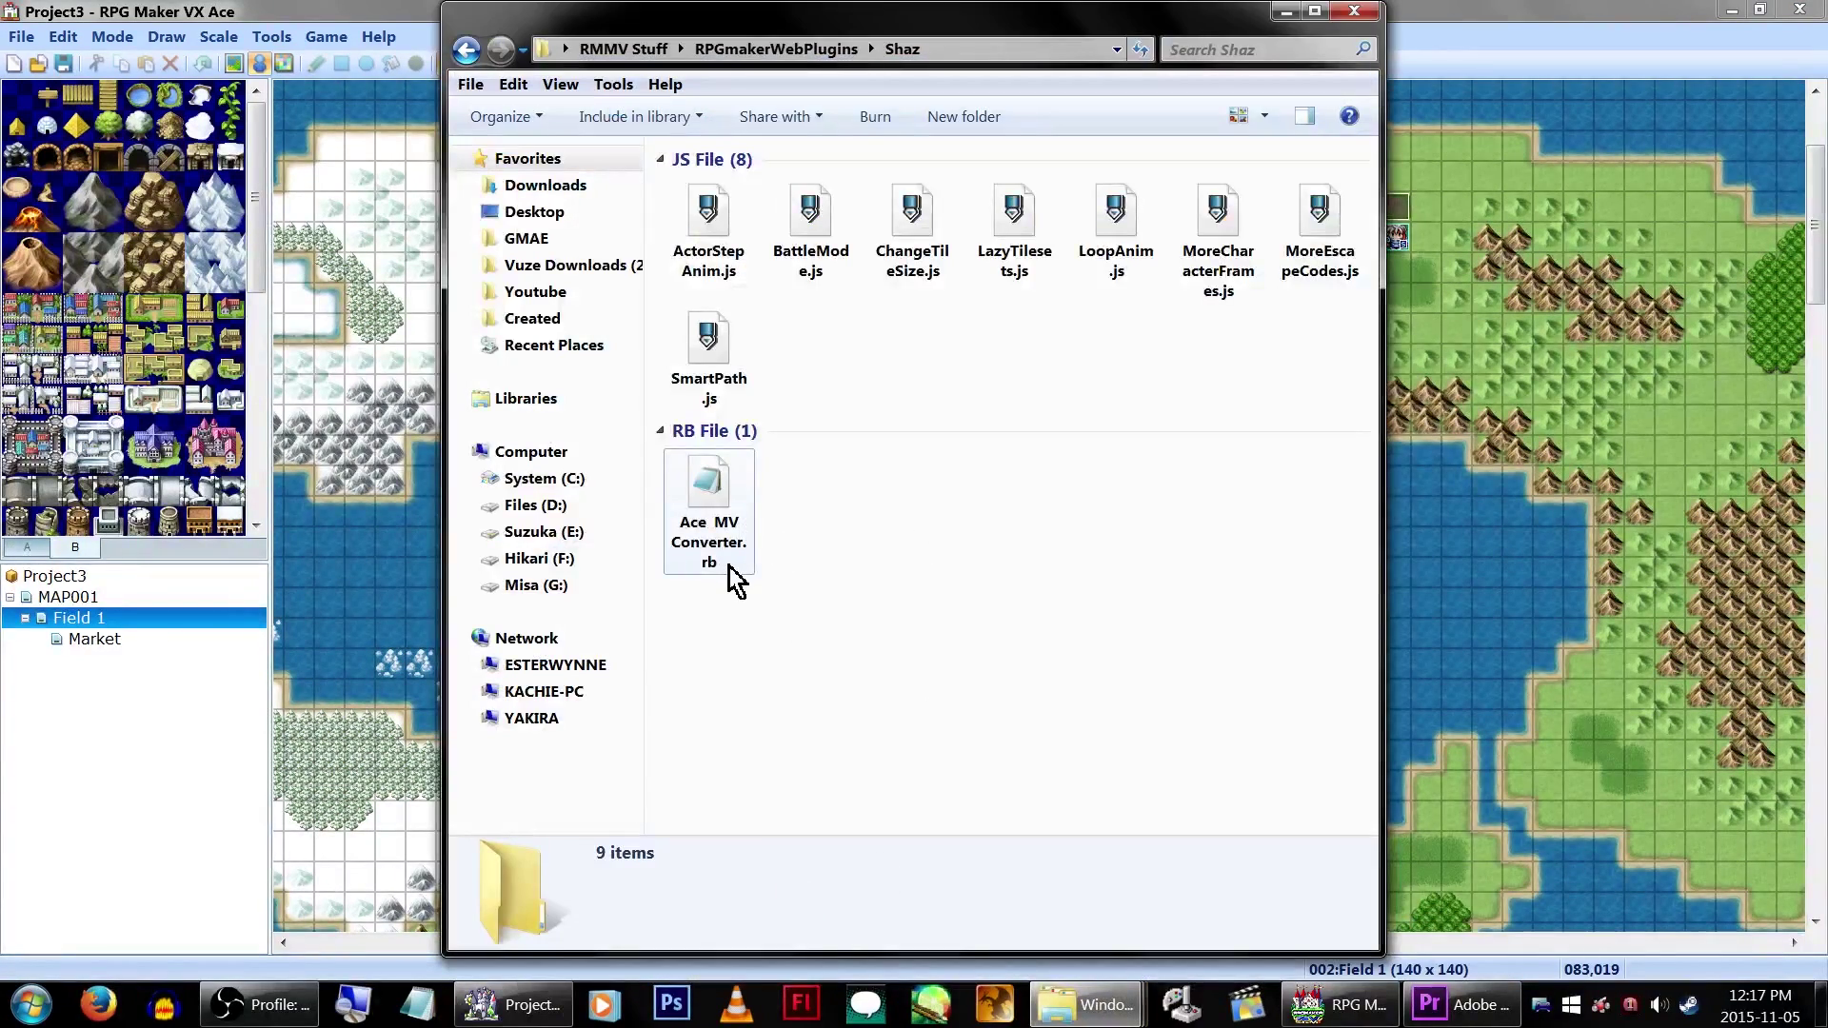
double_click(730, 533)
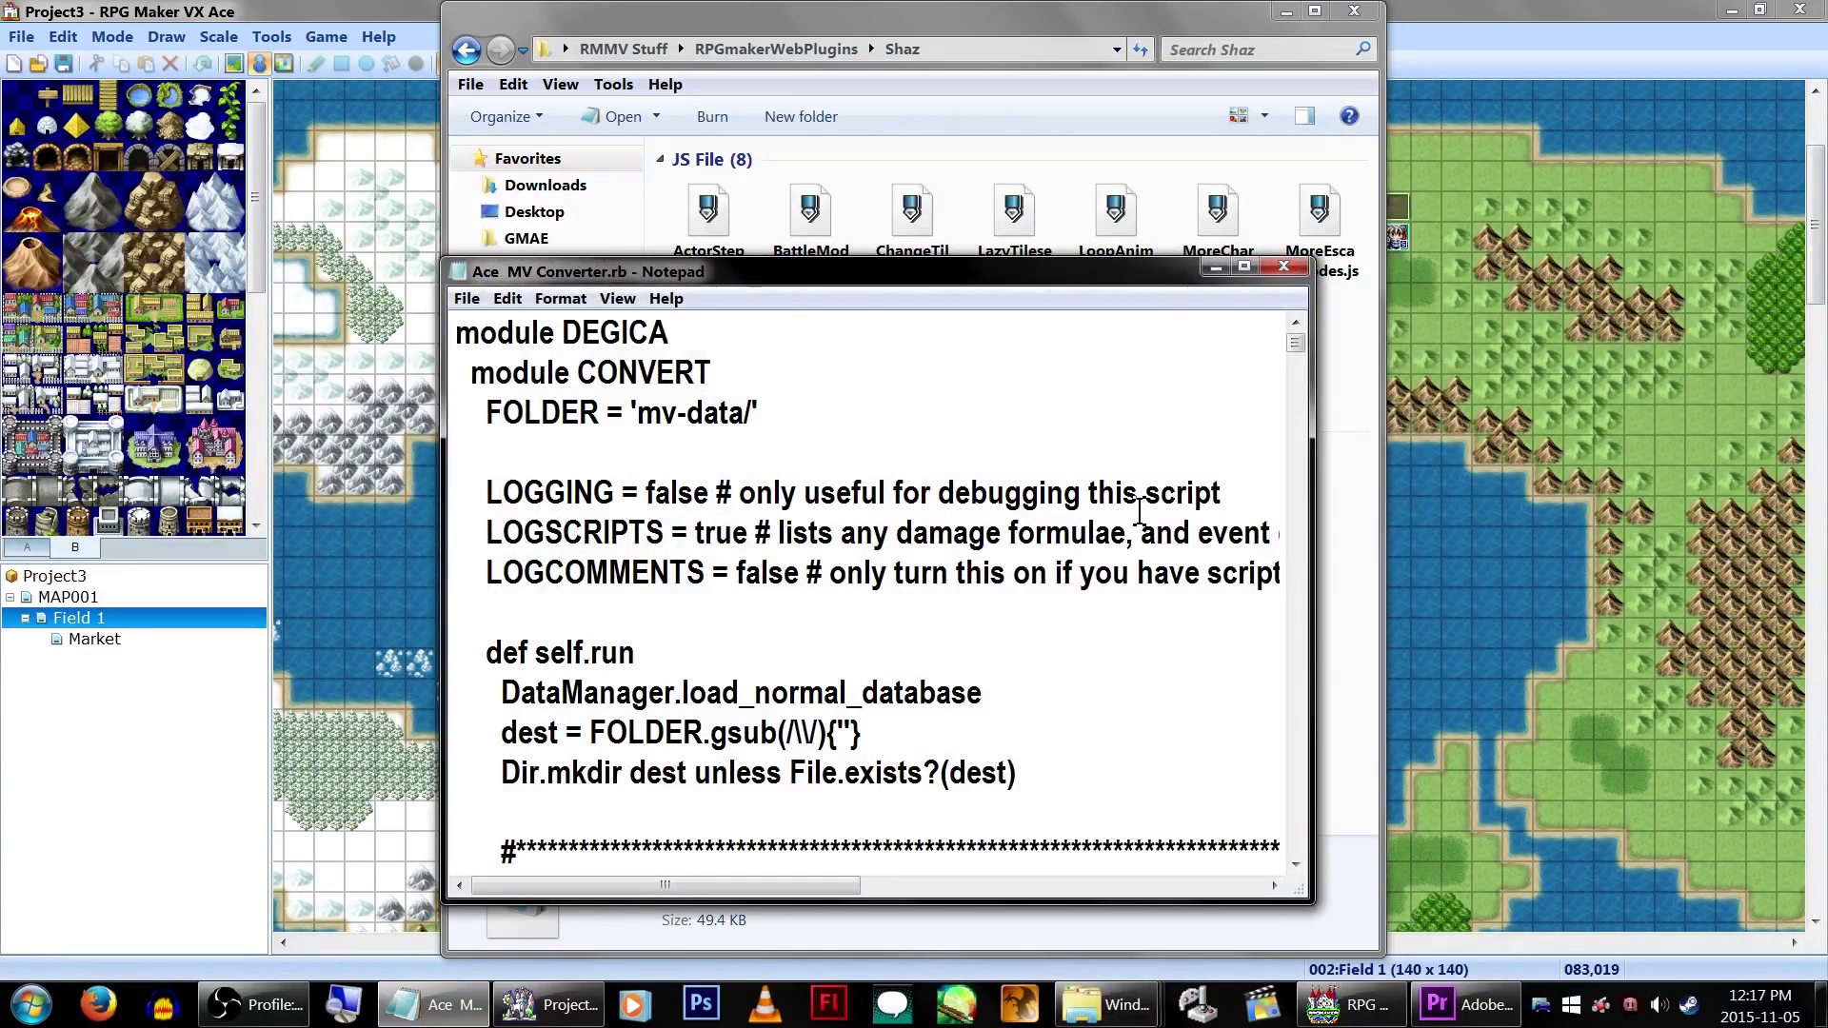
key(ctrl+a)
right_click(1100, 457)
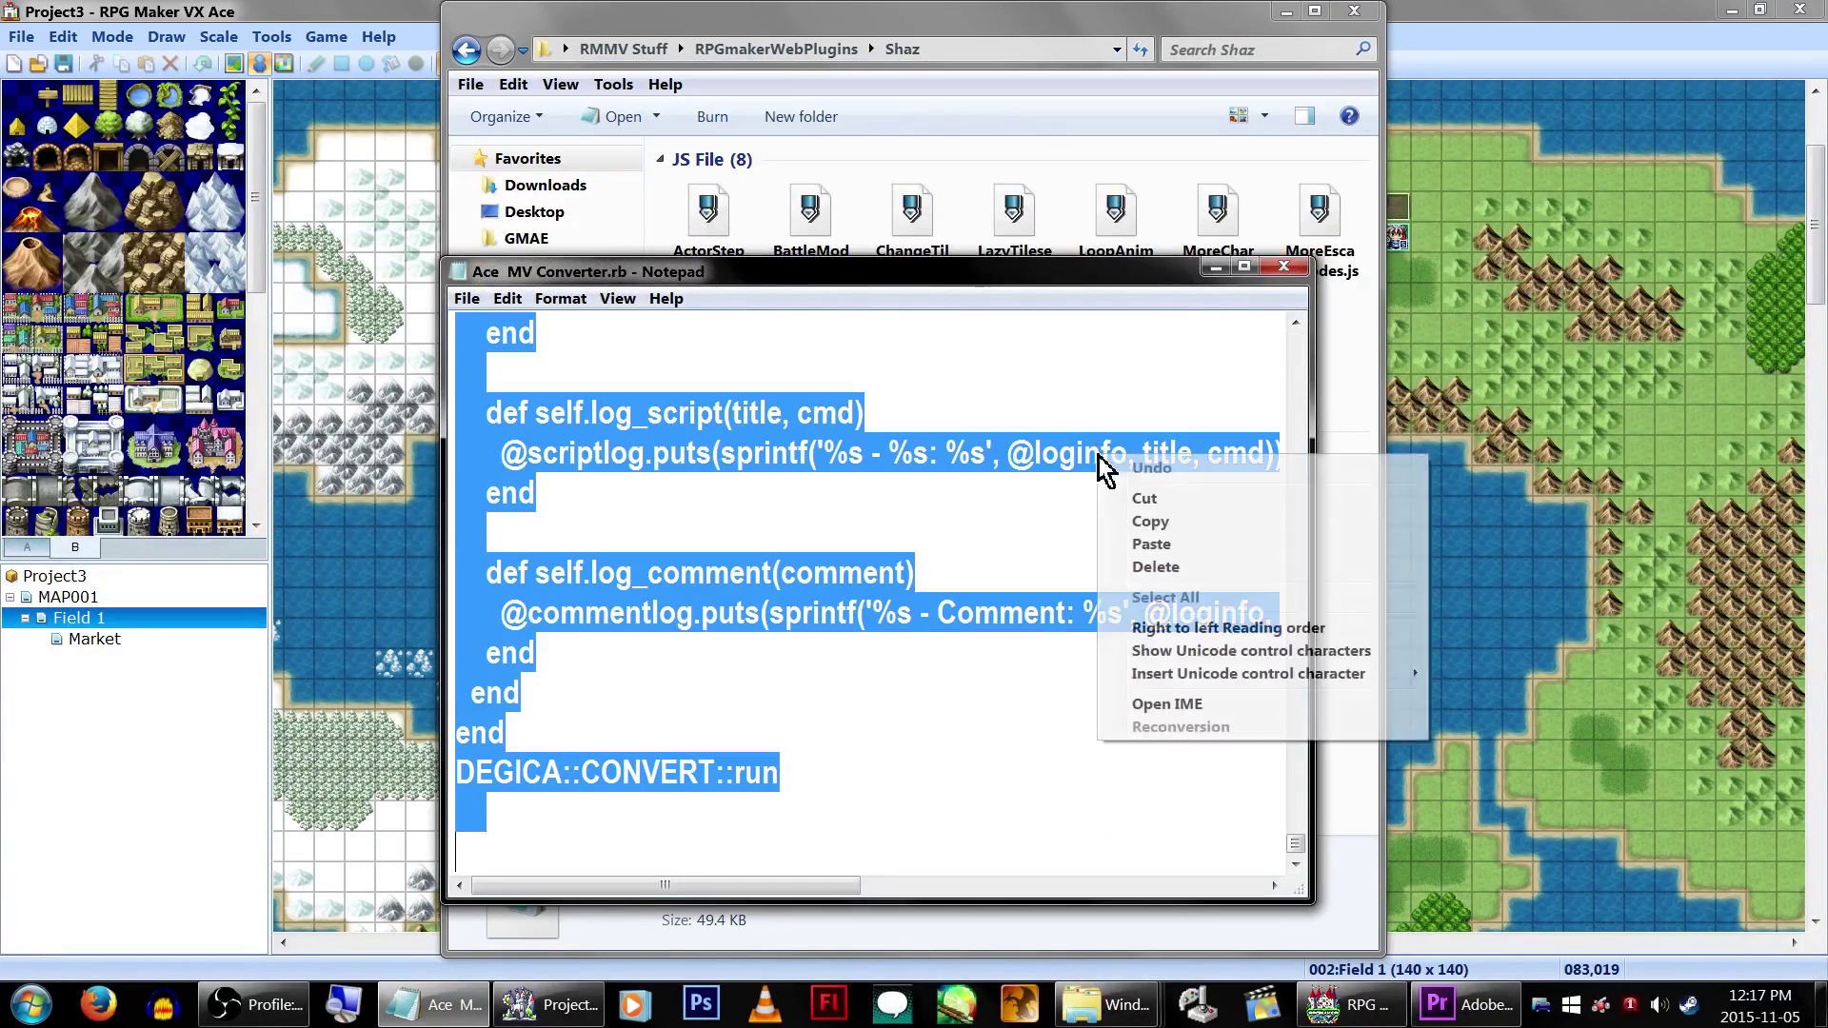
click(1174, 523)
click(1472, 448)
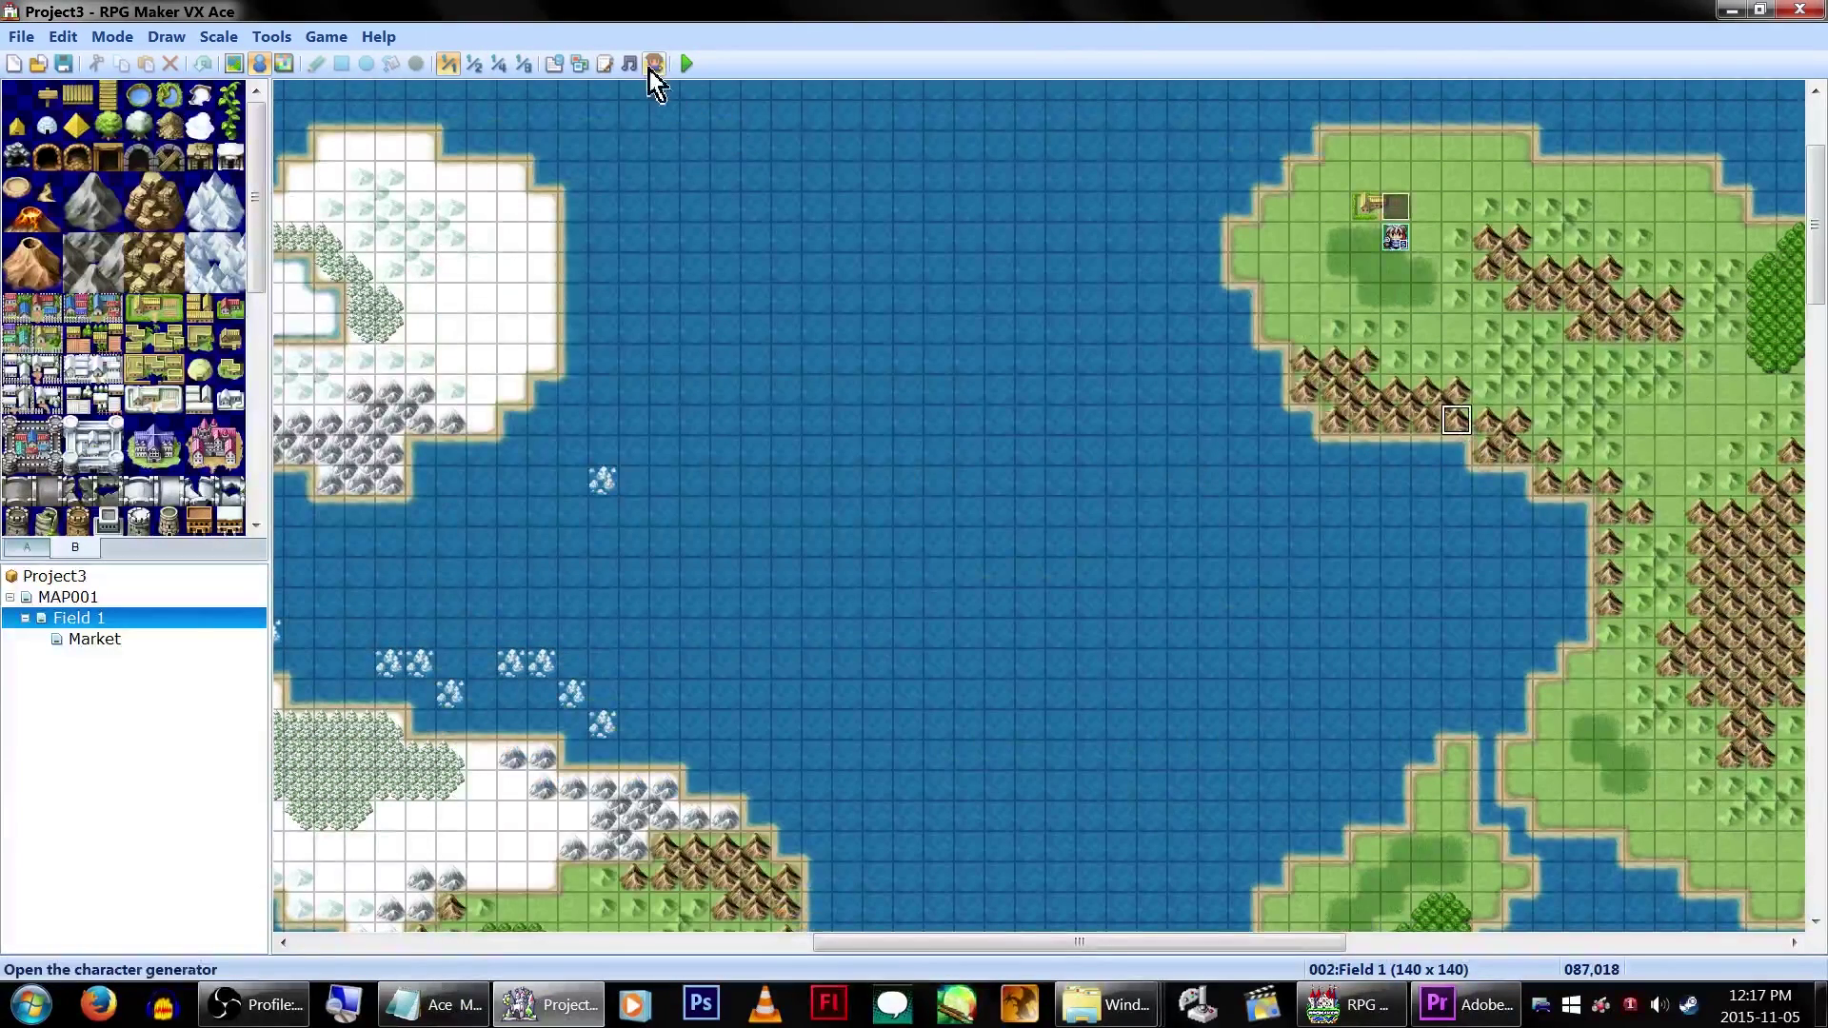
Insert a new script named WOO CONVERTER YAY under Materials containing the pasted converter code
click(608, 64)
right_click(565, 787)
click(581, 792)
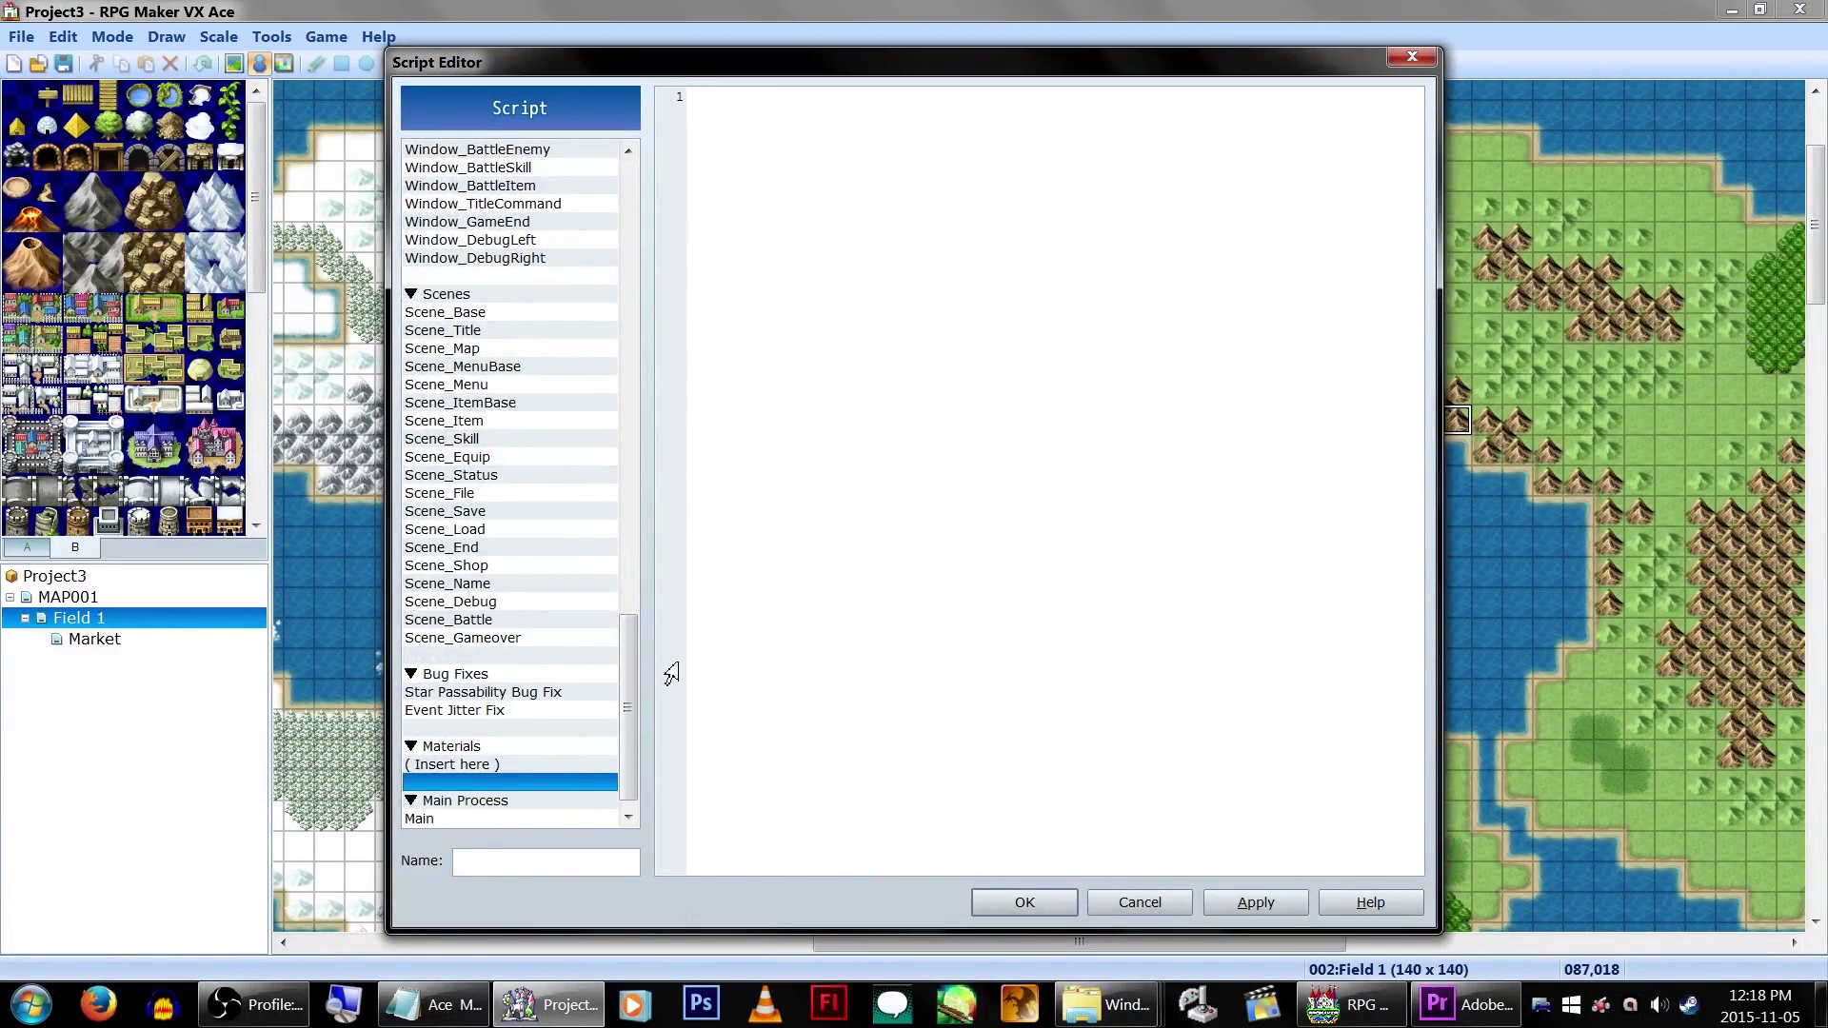
right_click(786, 455)
click(838, 575)
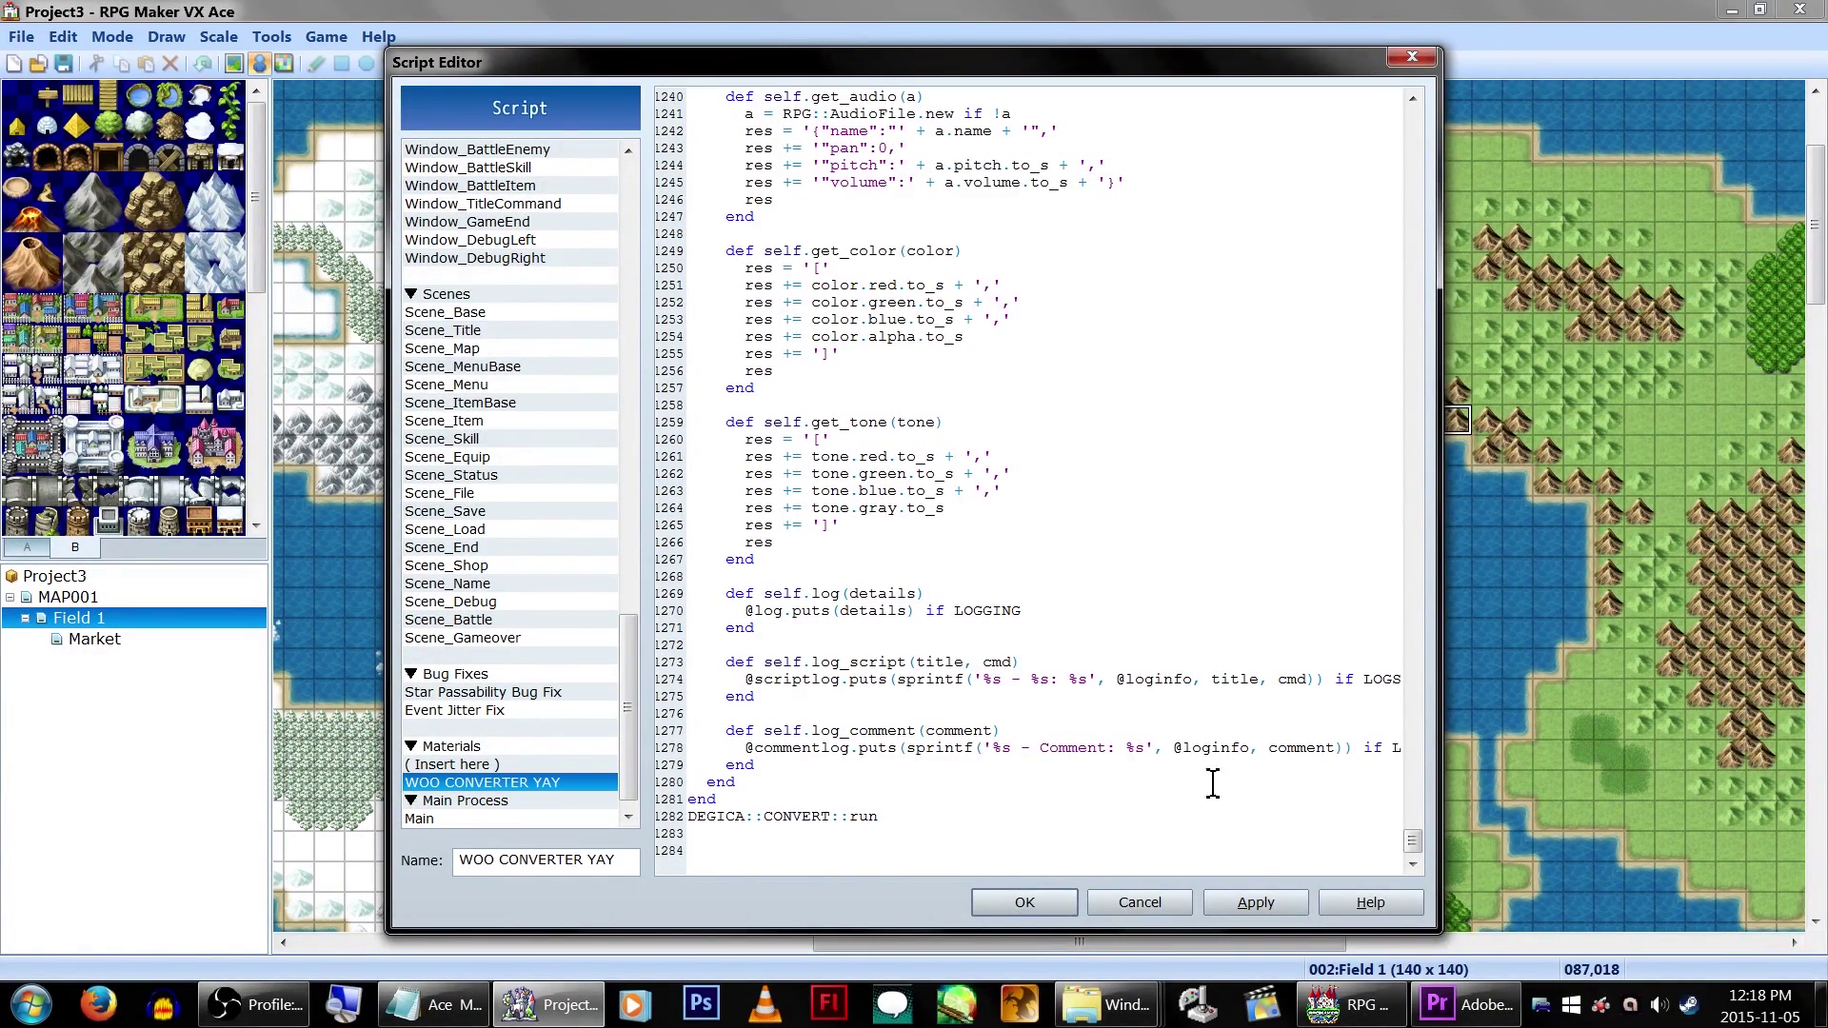
click(1045, 906)
Save the project and run a playtest so the converter generates the mv-data files
click(687, 66)
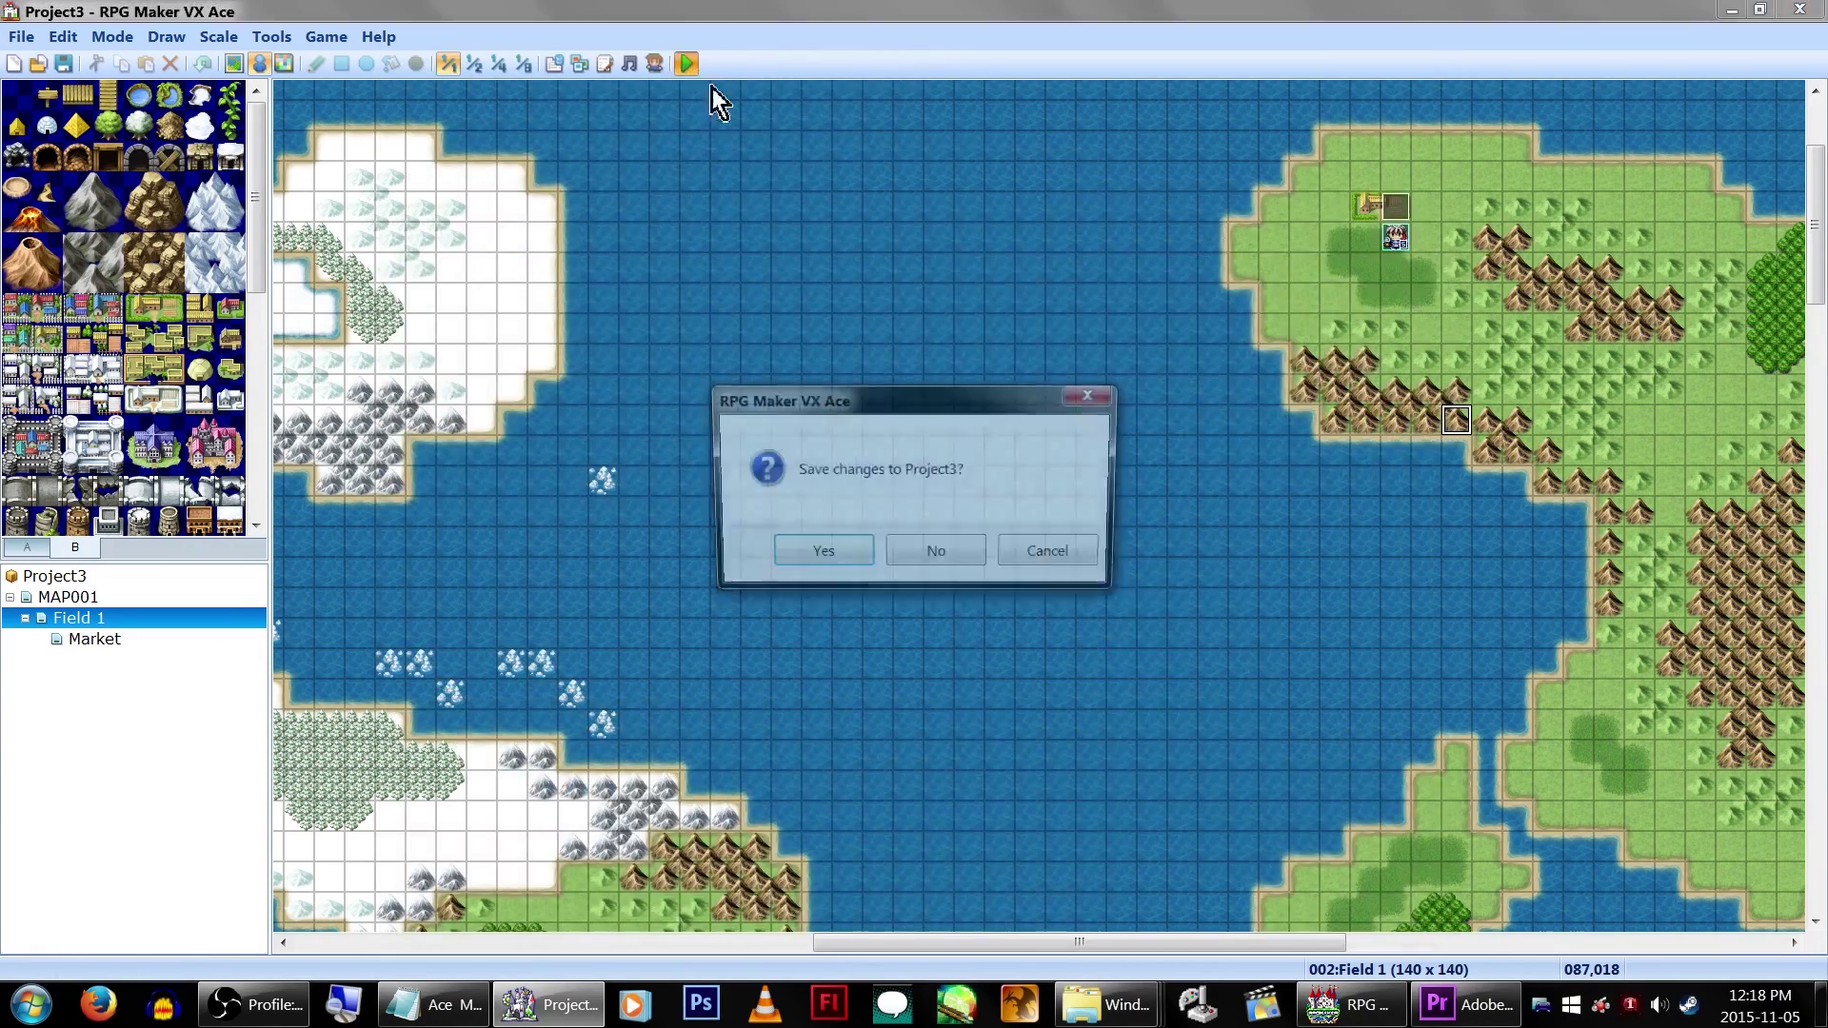
click(824, 553)
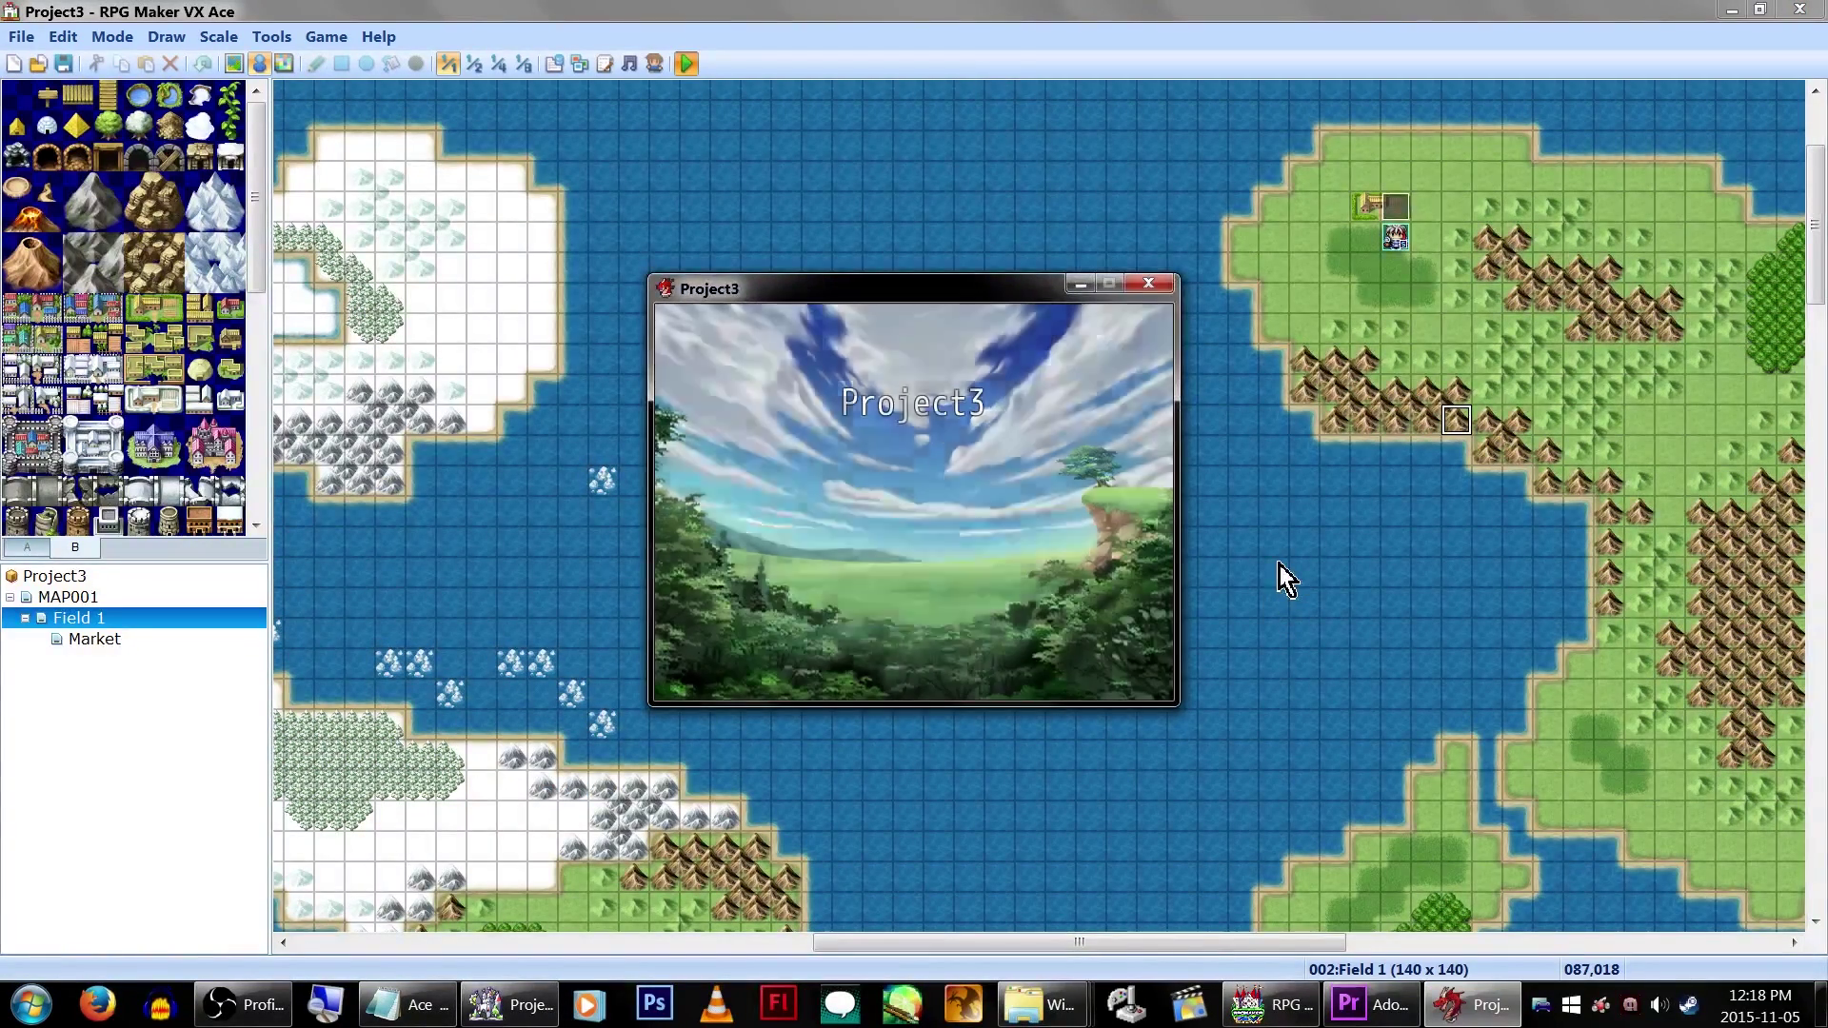
click(1163, 284)
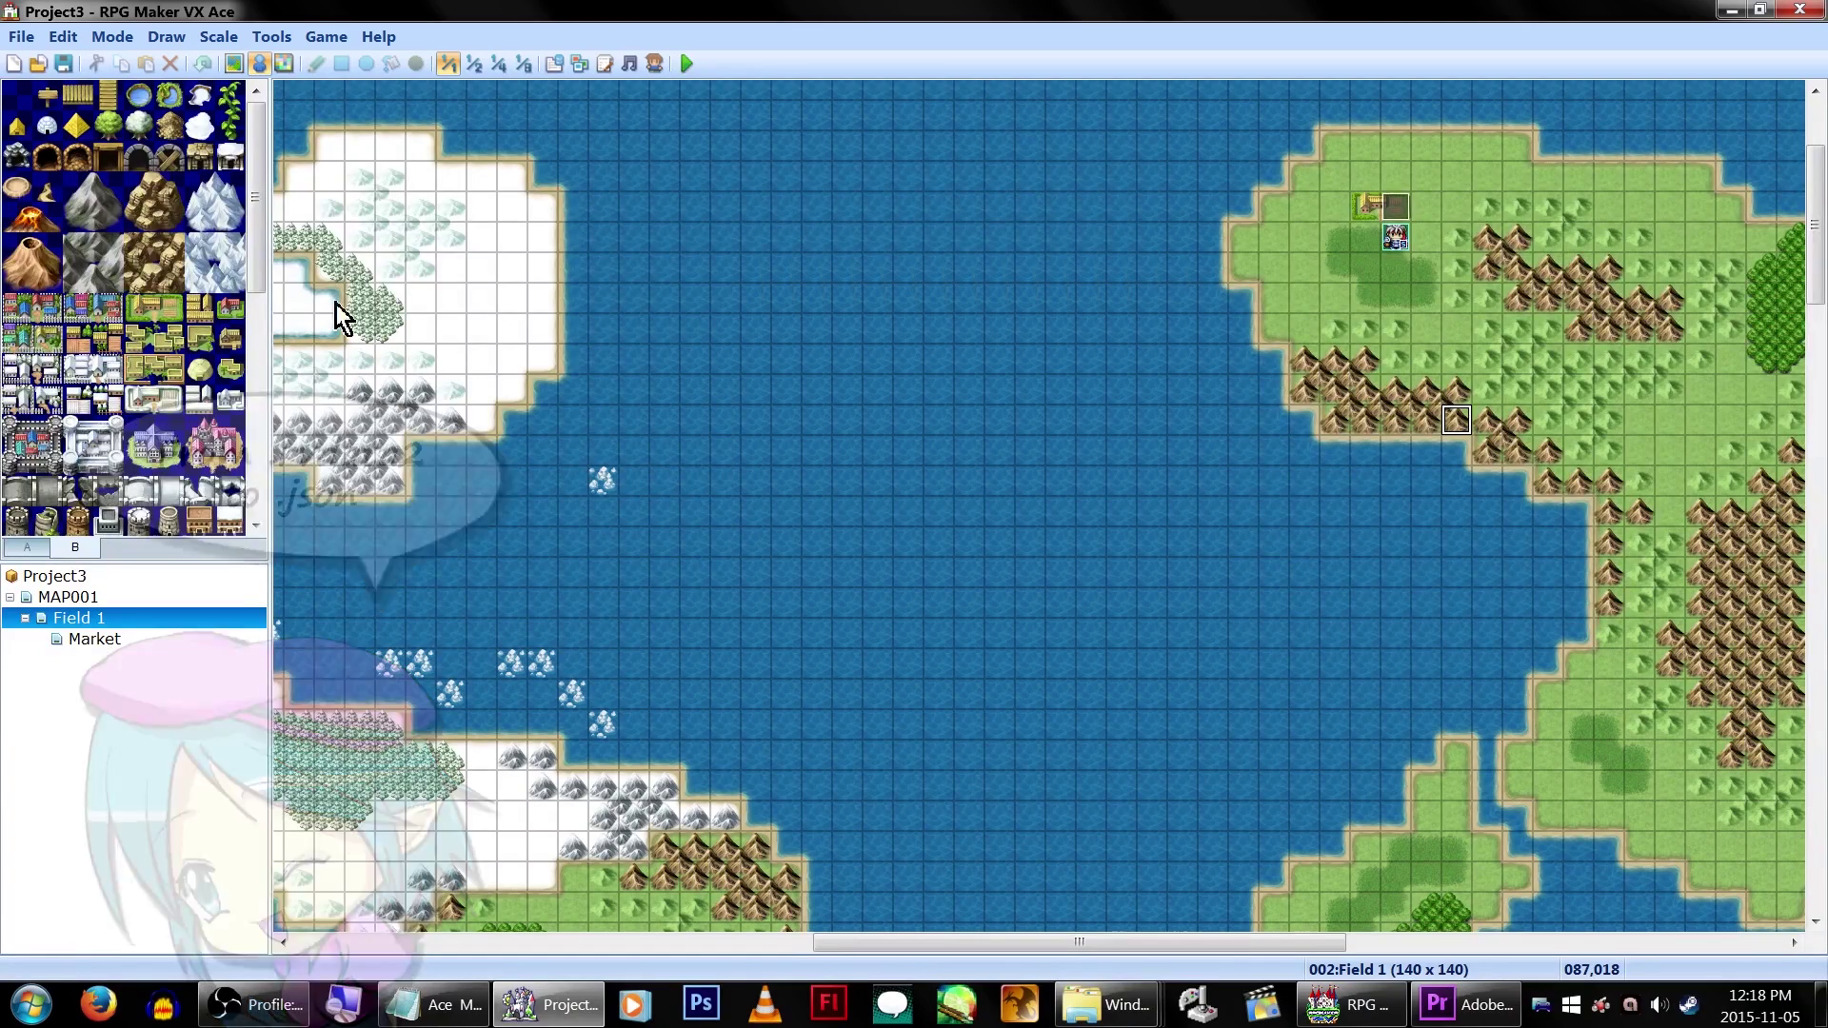
click(326, 36)
Open the game folder's mv-data folder and read through the _scripts.txt damage-formula notes
click(337, 154)
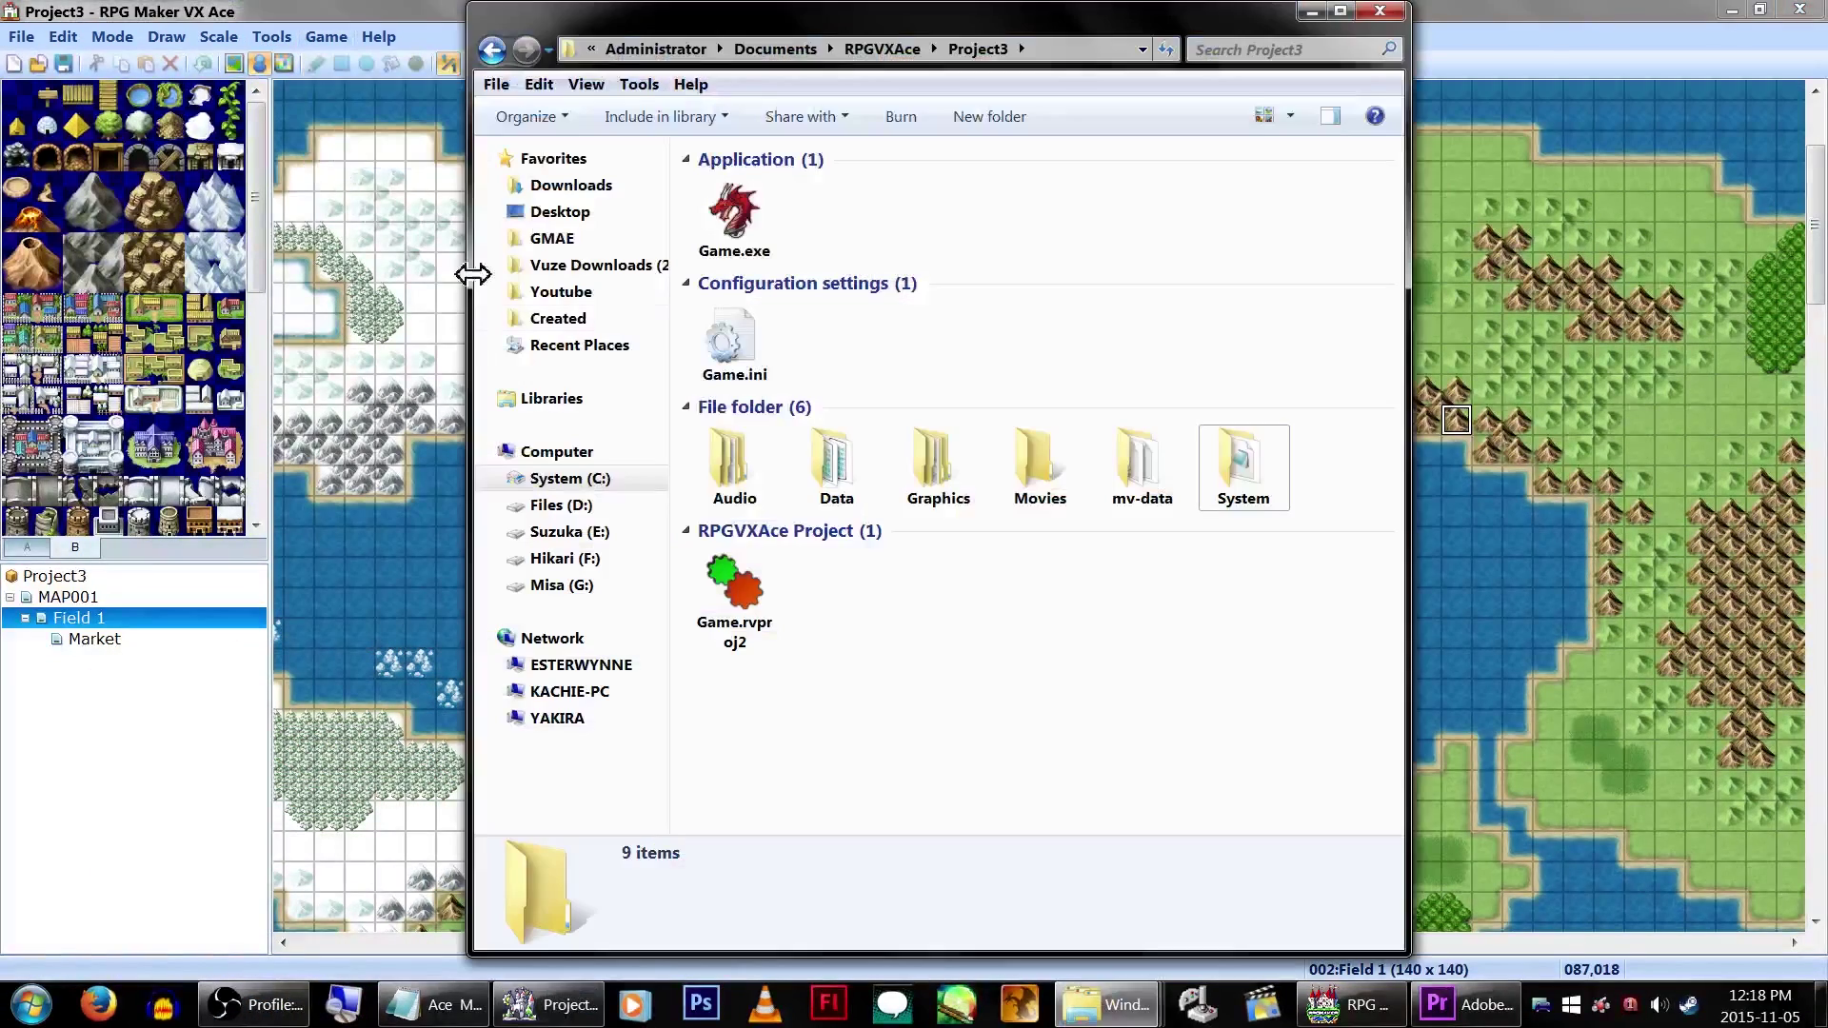
double_click(1142, 476)
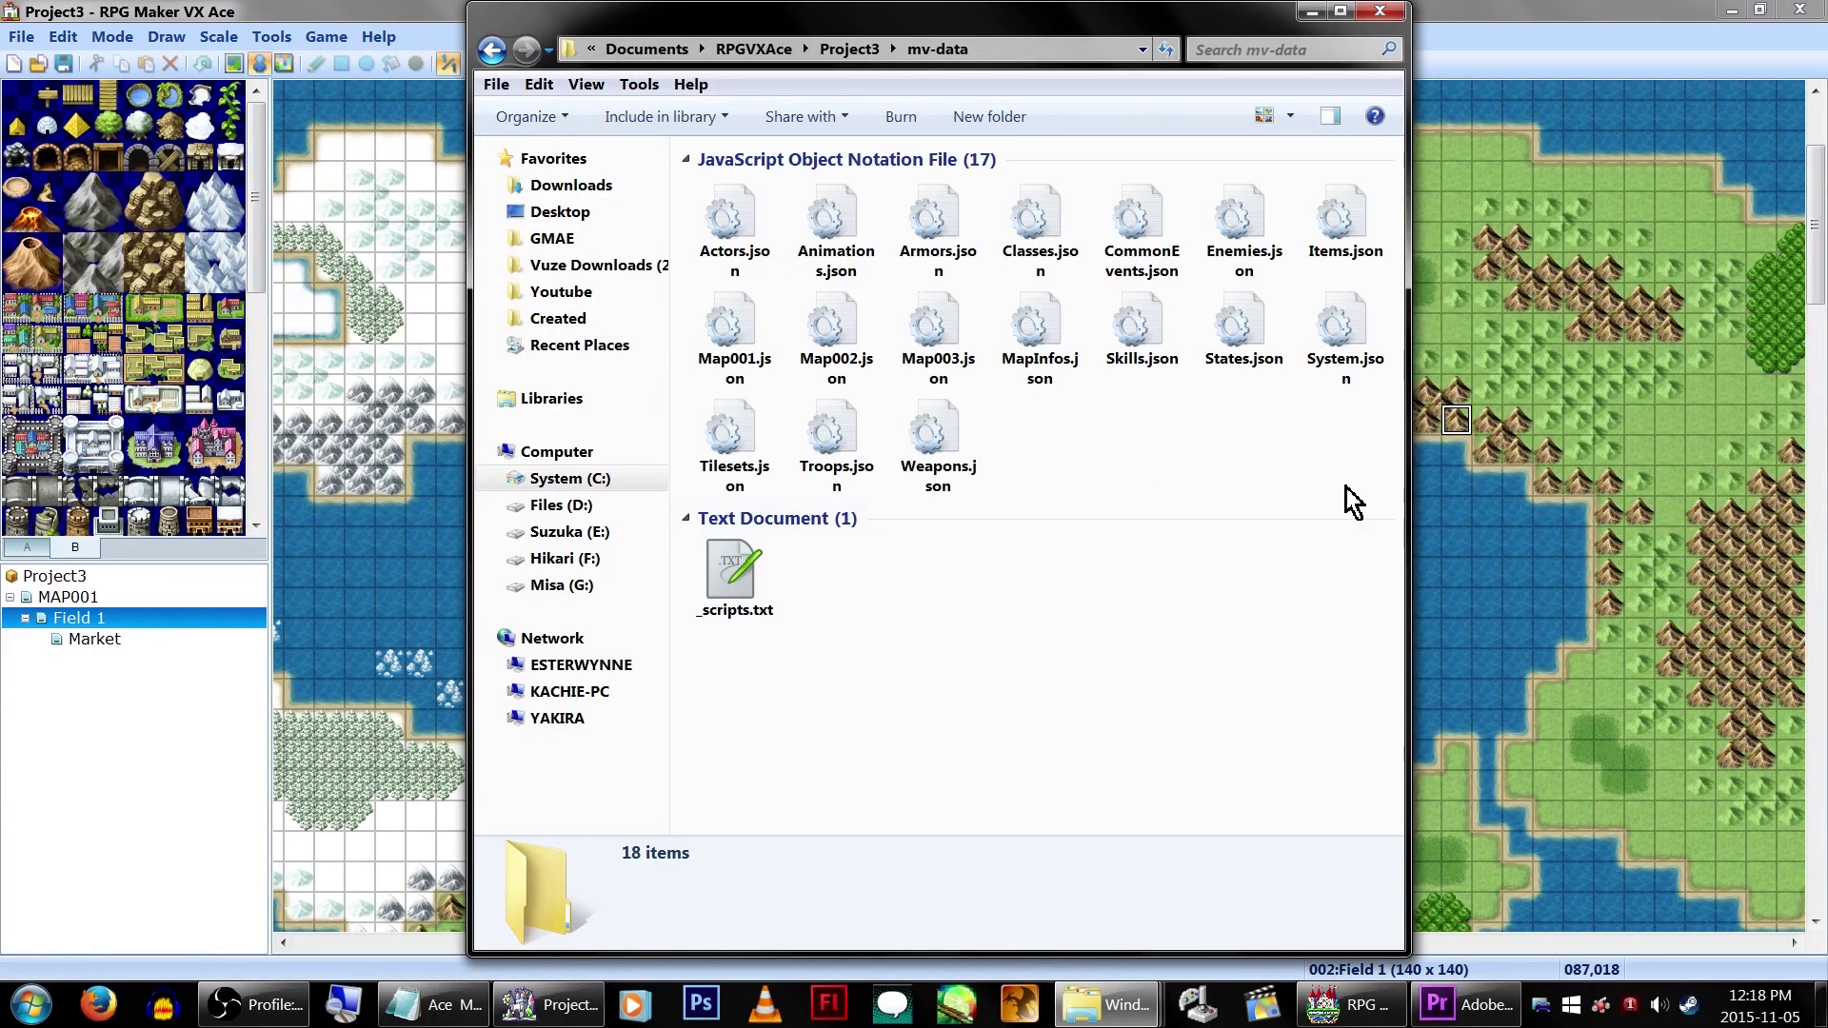
double_click(734, 576)
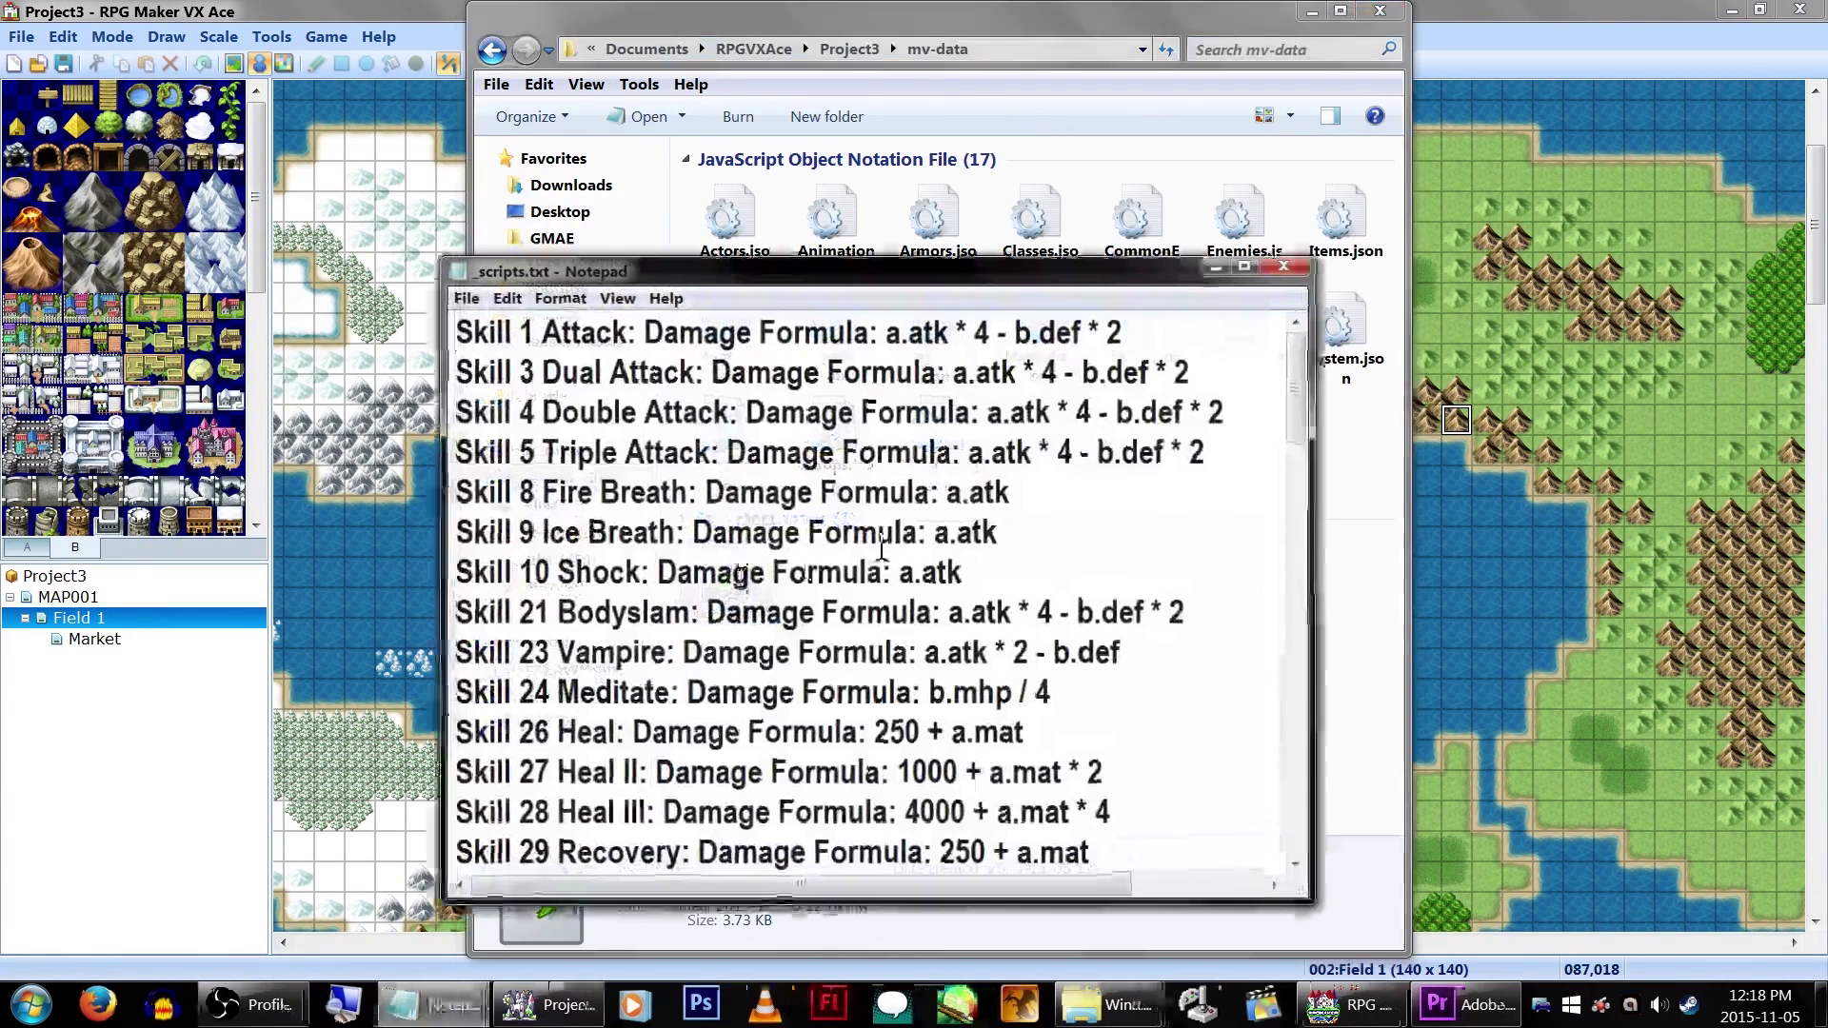
scroll(1078, 519, down, 9)
scroll(1079, 514, down, 8)
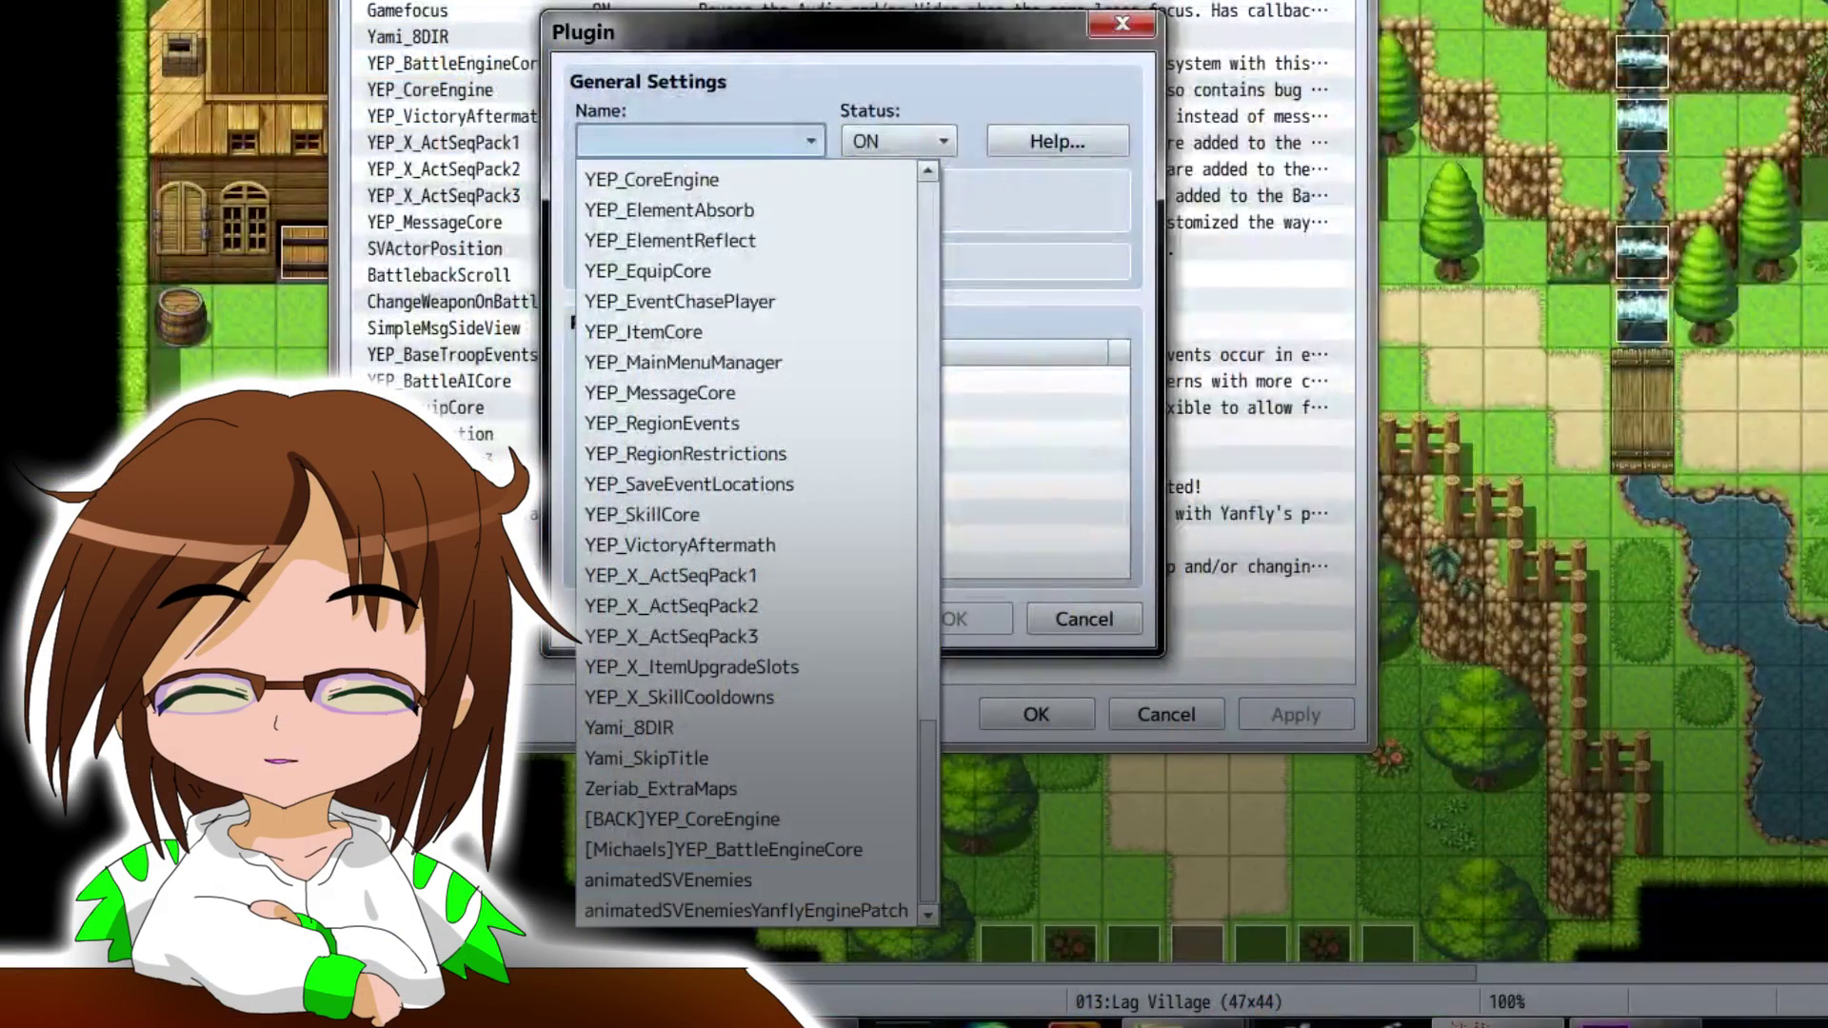
scroll(855, 752, up, 2)
scroll(853, 742, up, 1)
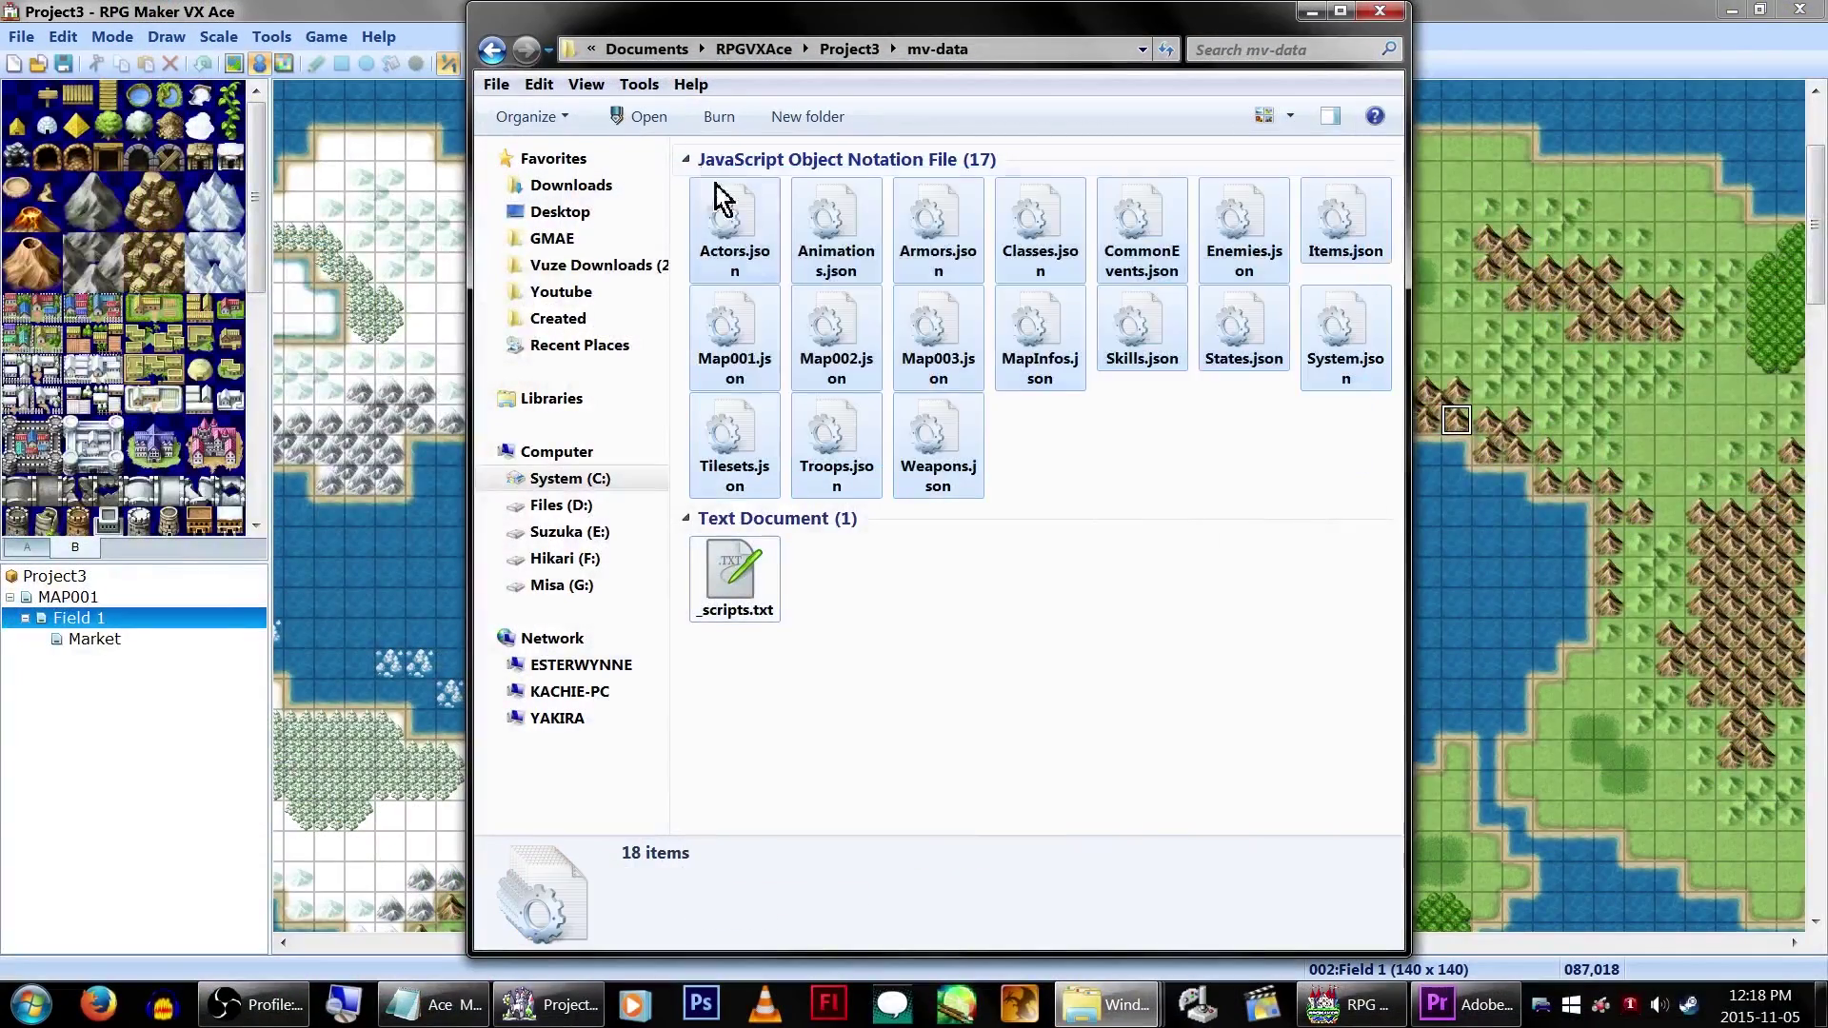
Copy the 17 converted JSON files and create a new MV project named Project3
right_click(753, 245)
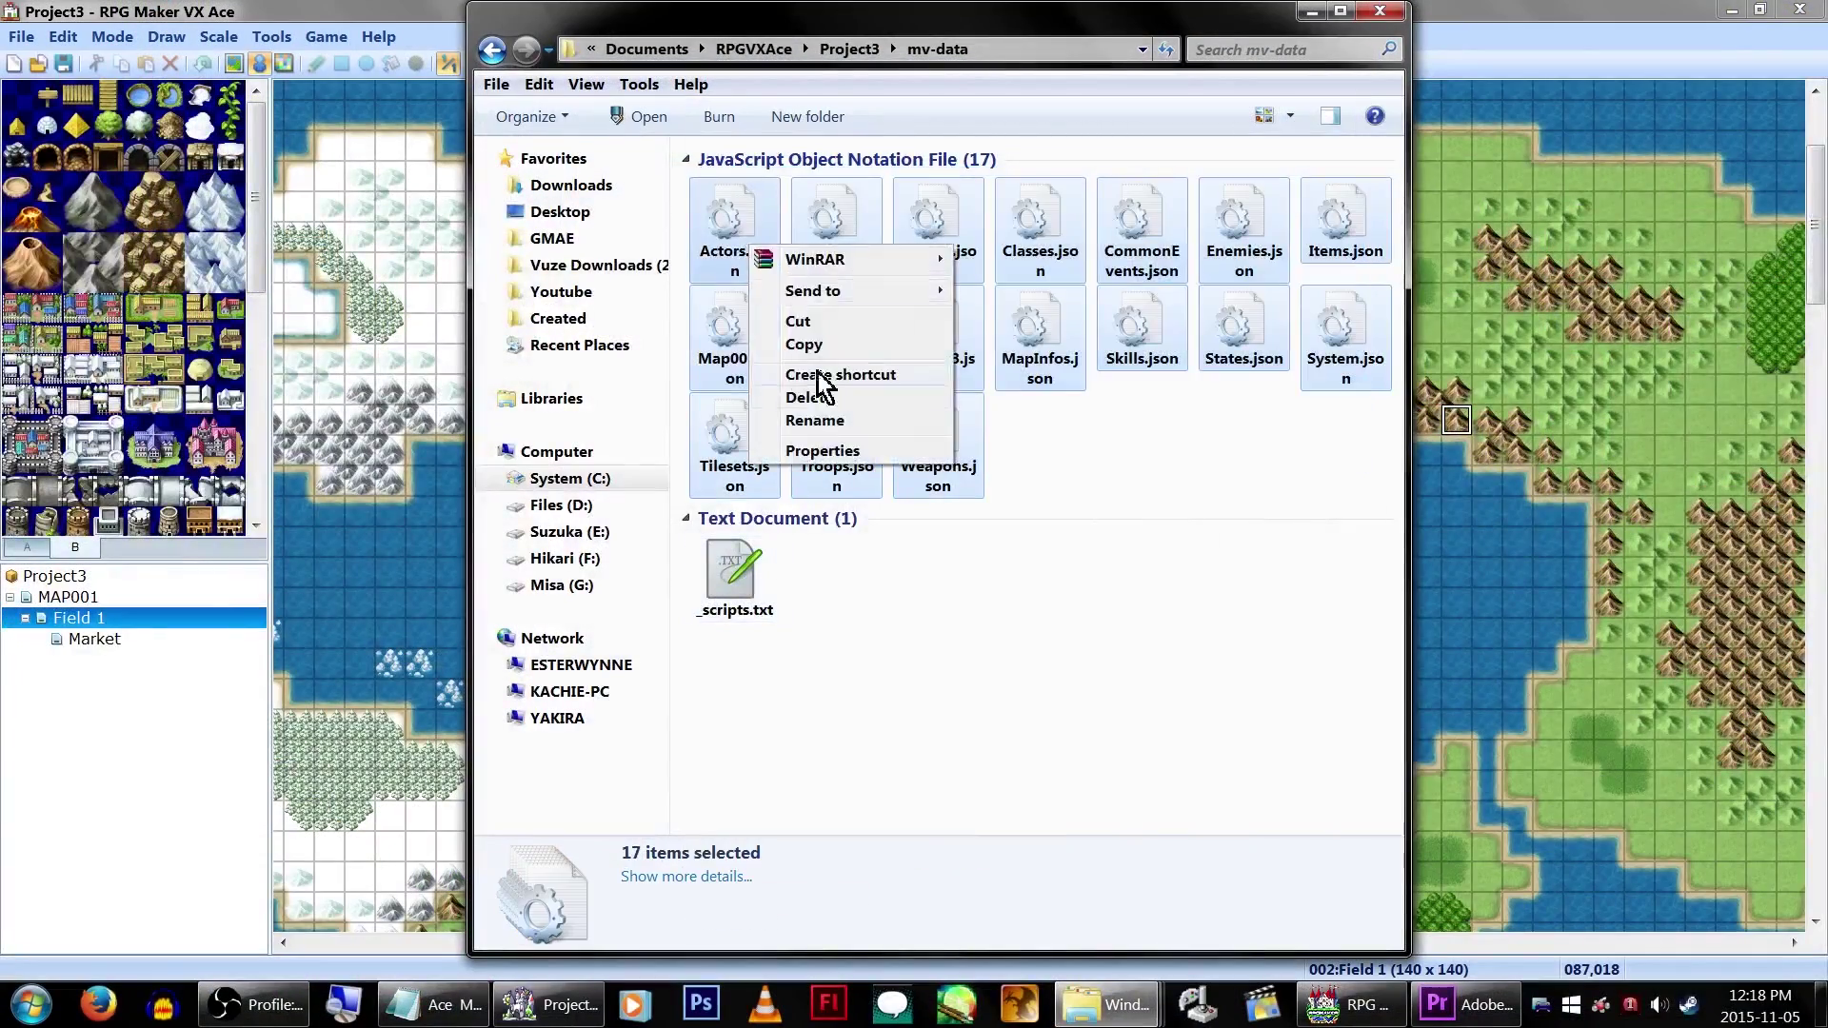
click(804, 344)
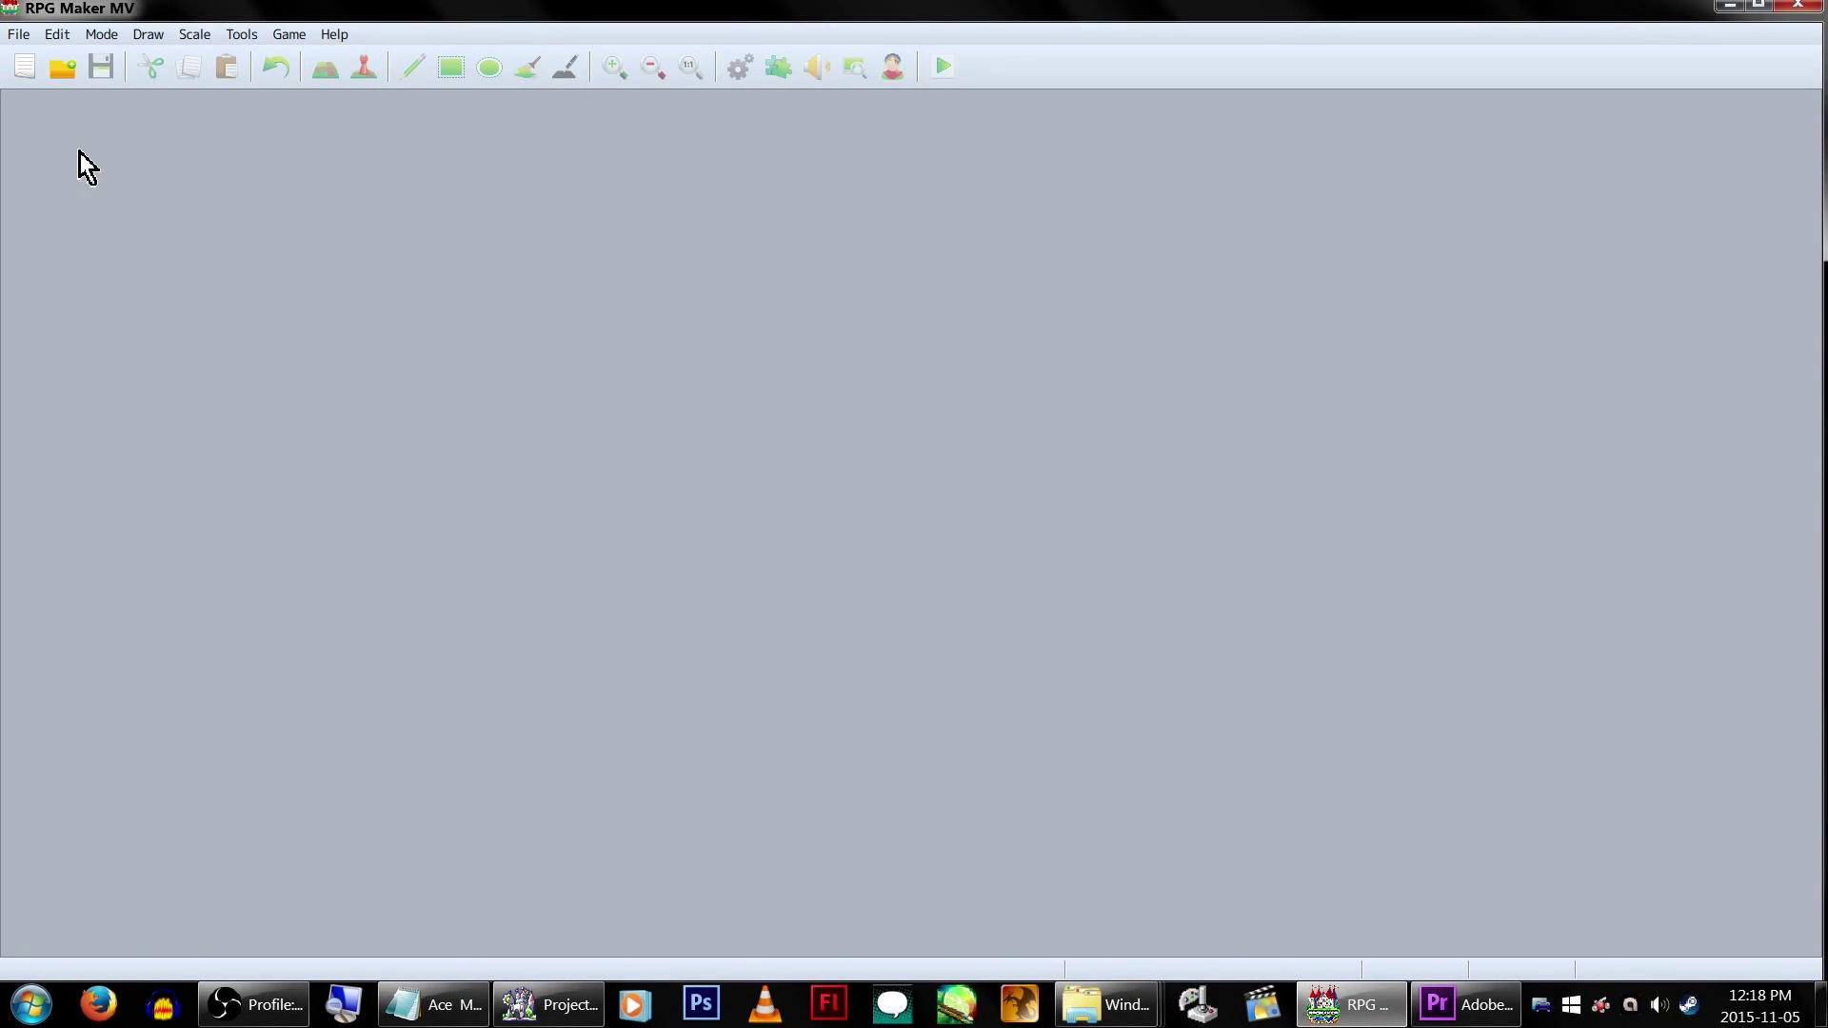
click(24, 68)
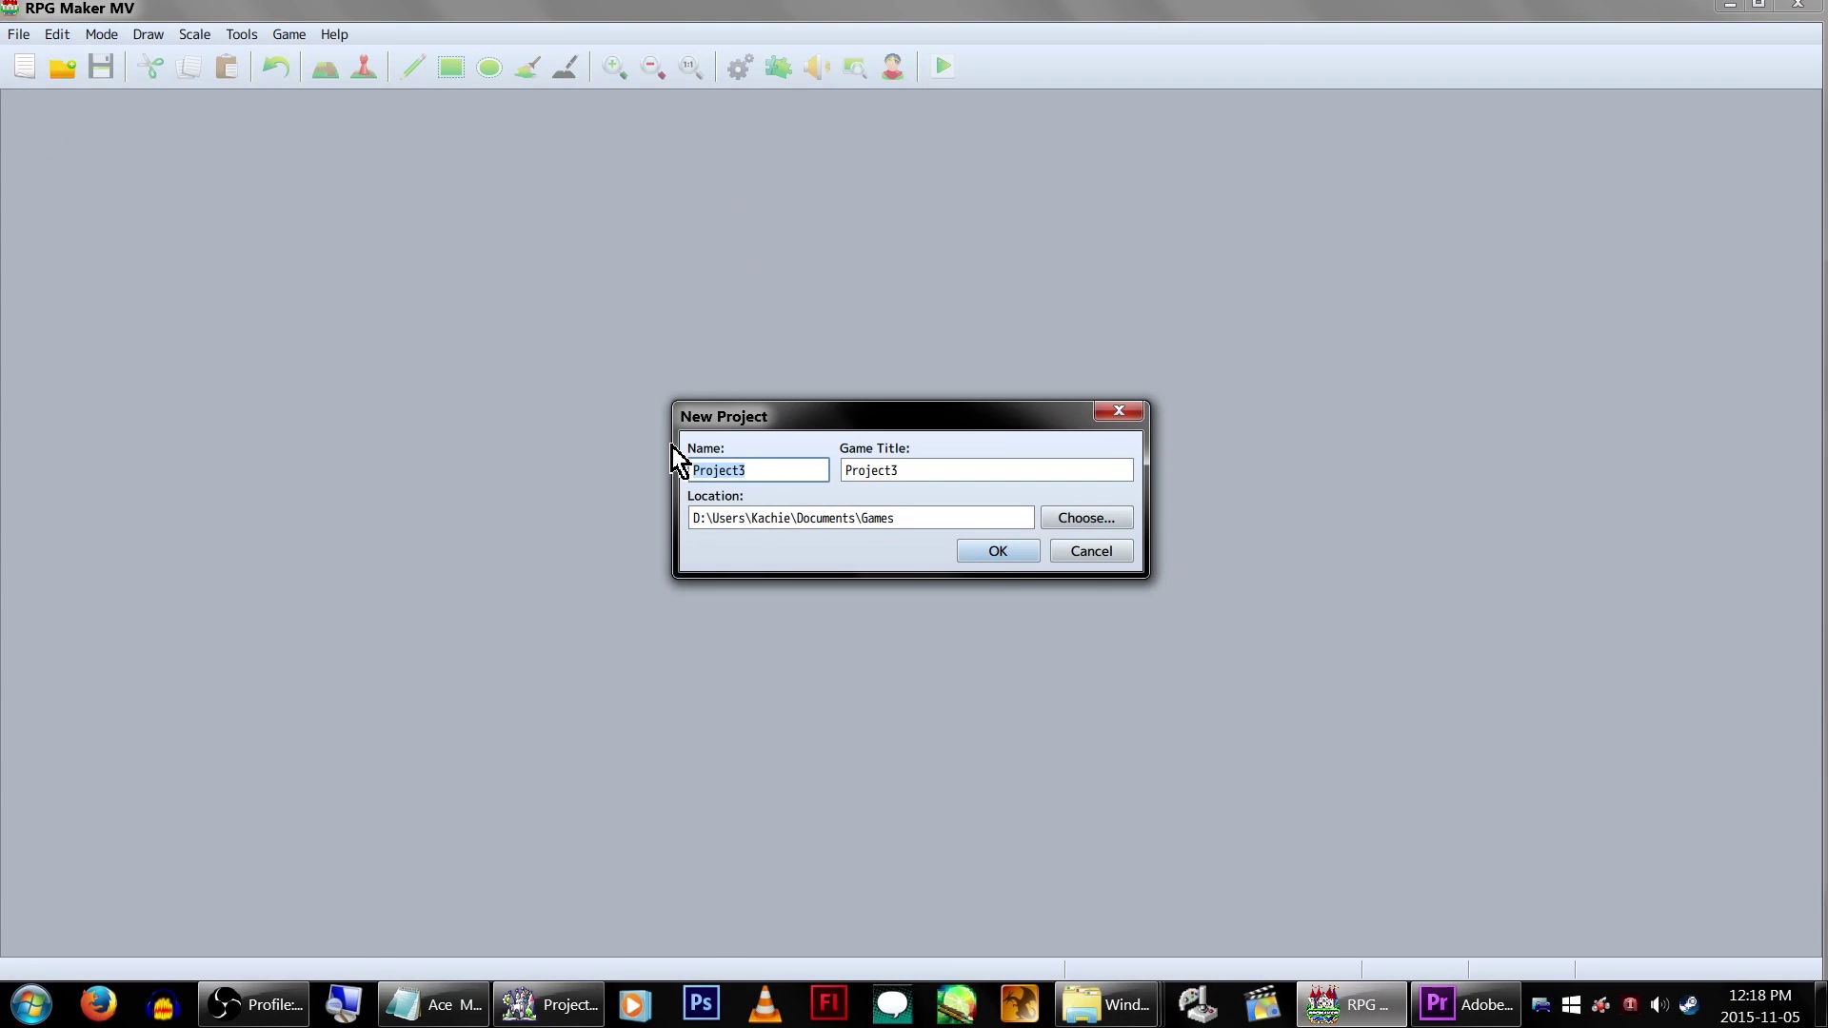
click(1003, 546)
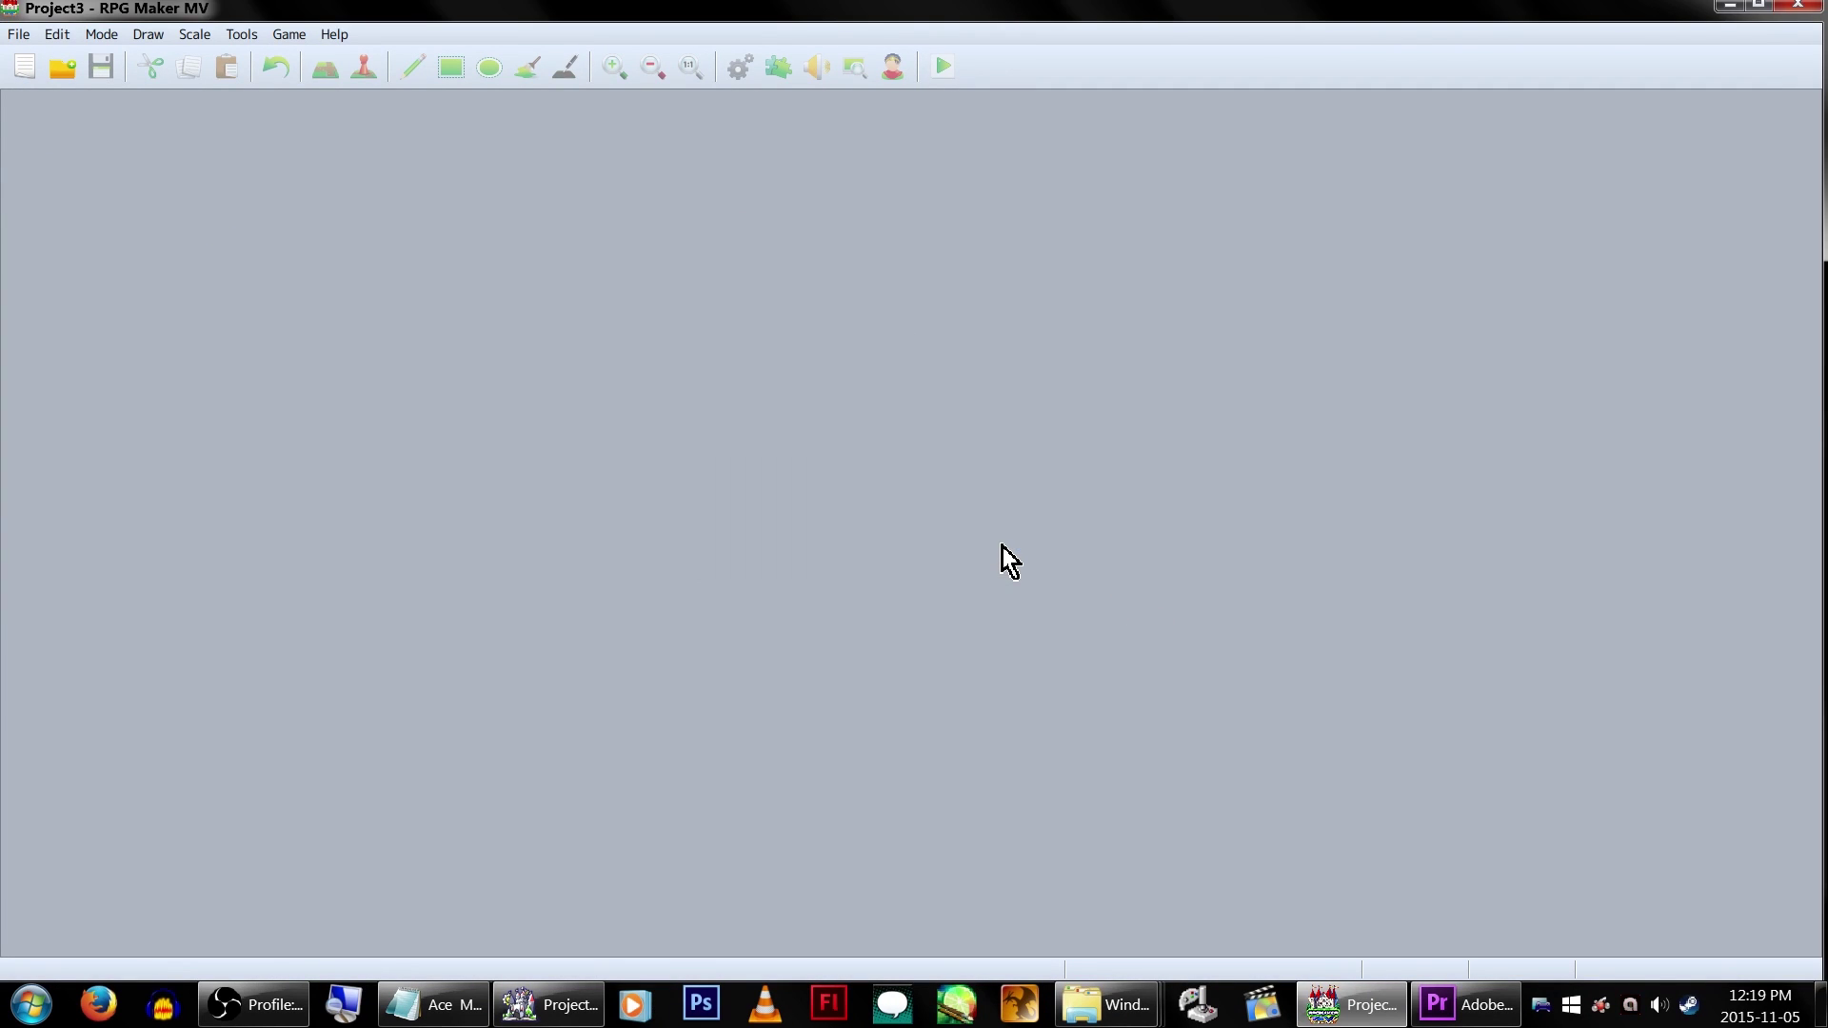
Paste the 17 converted JSON files into Project3's data folder, replacing all existing files
click(289, 35)
click(330, 93)
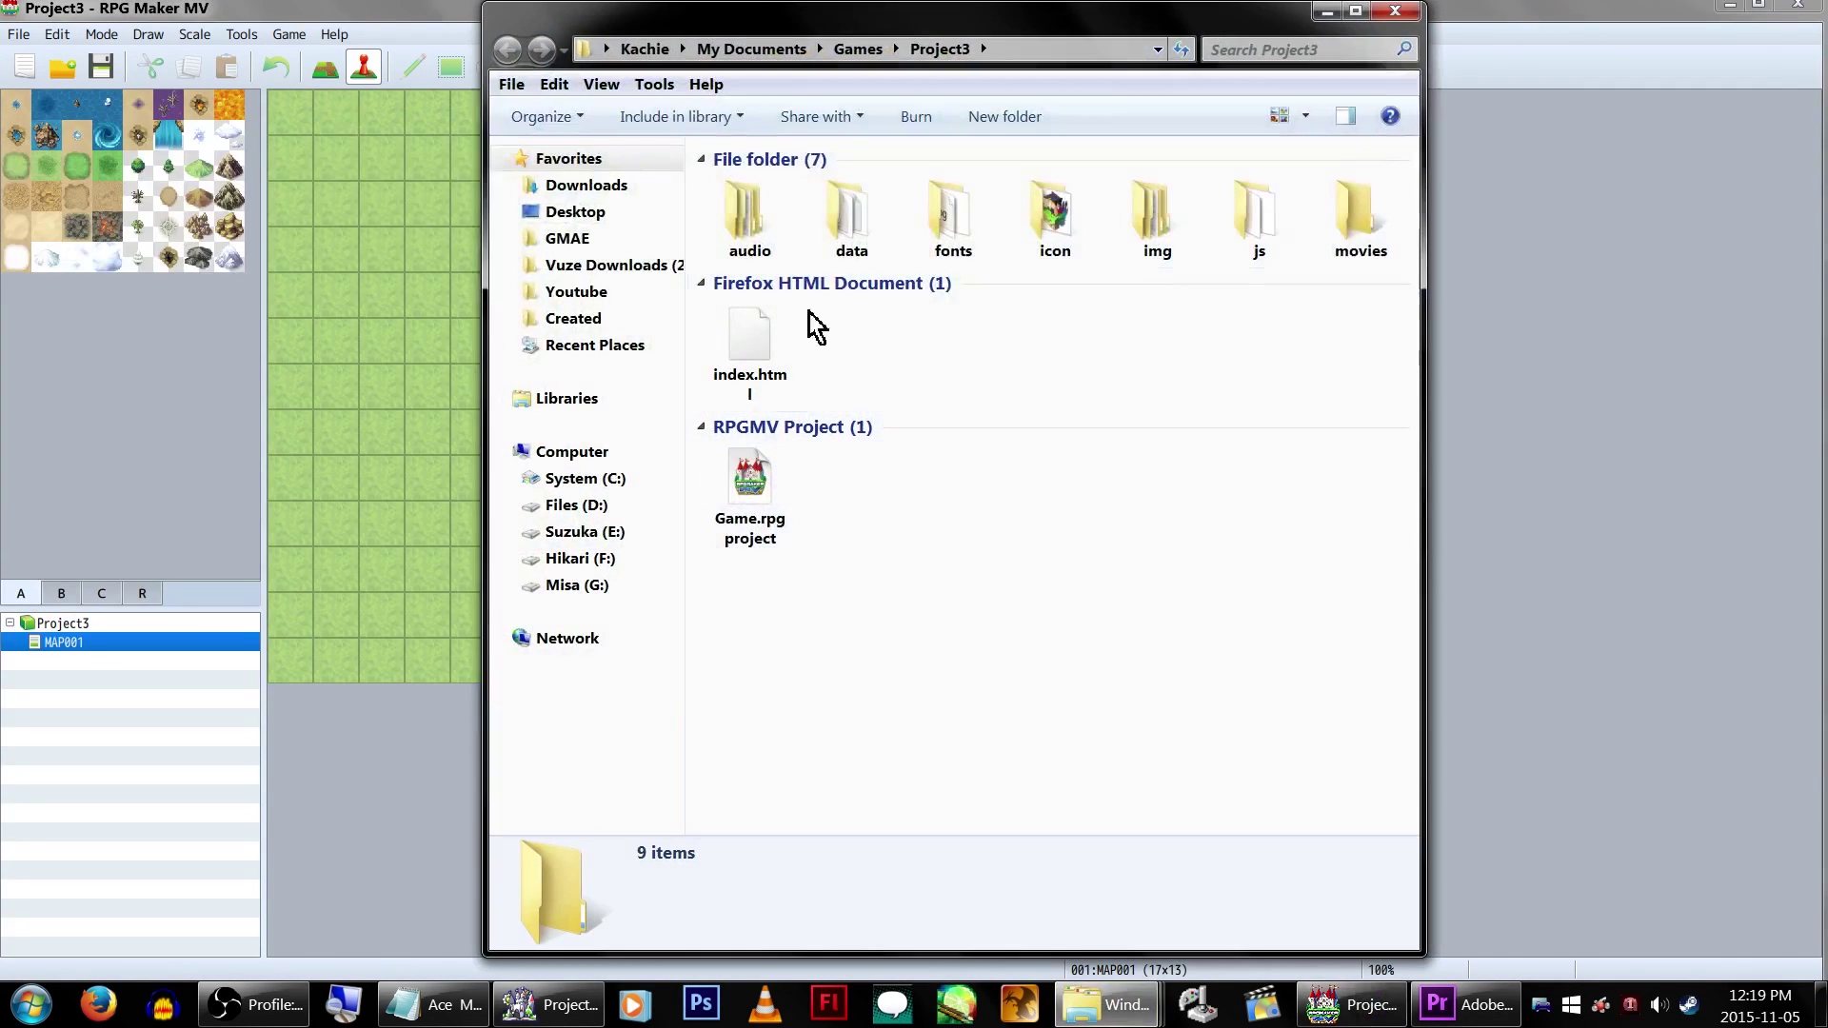
double_click(848, 212)
right_click(922, 453)
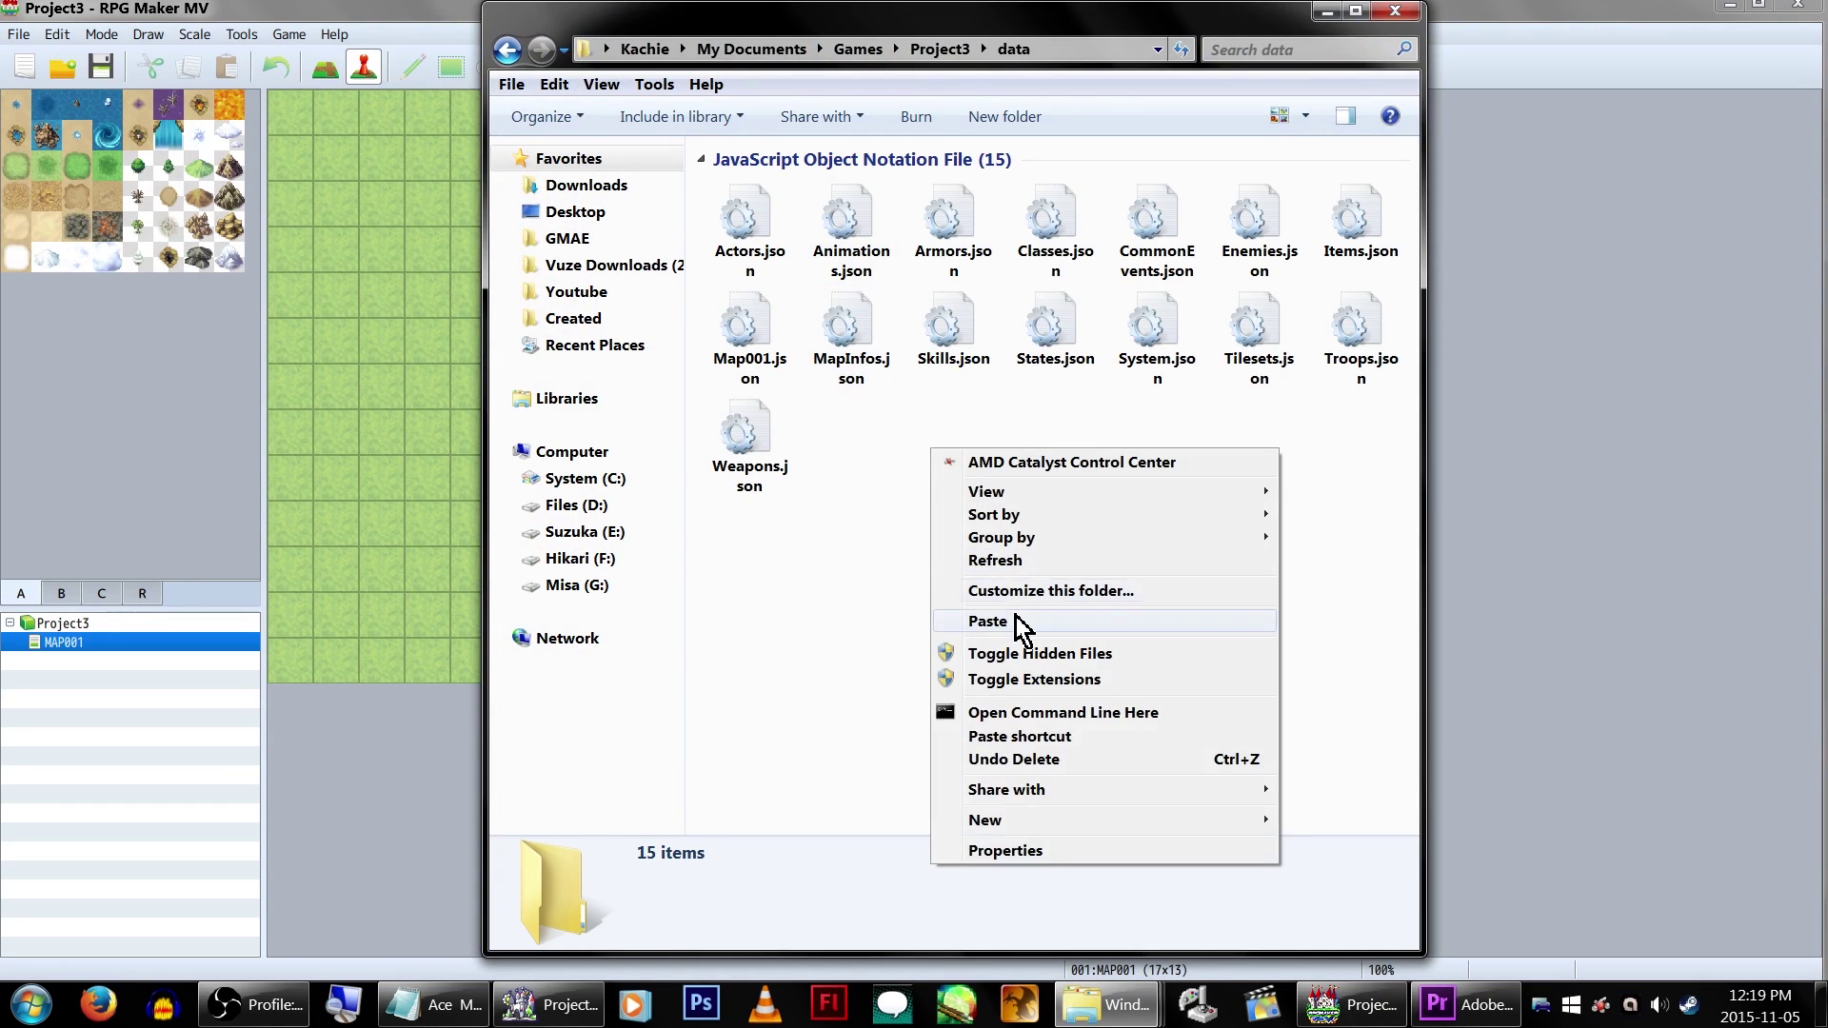
click(995, 619)
click(826, 773)
click(914, 449)
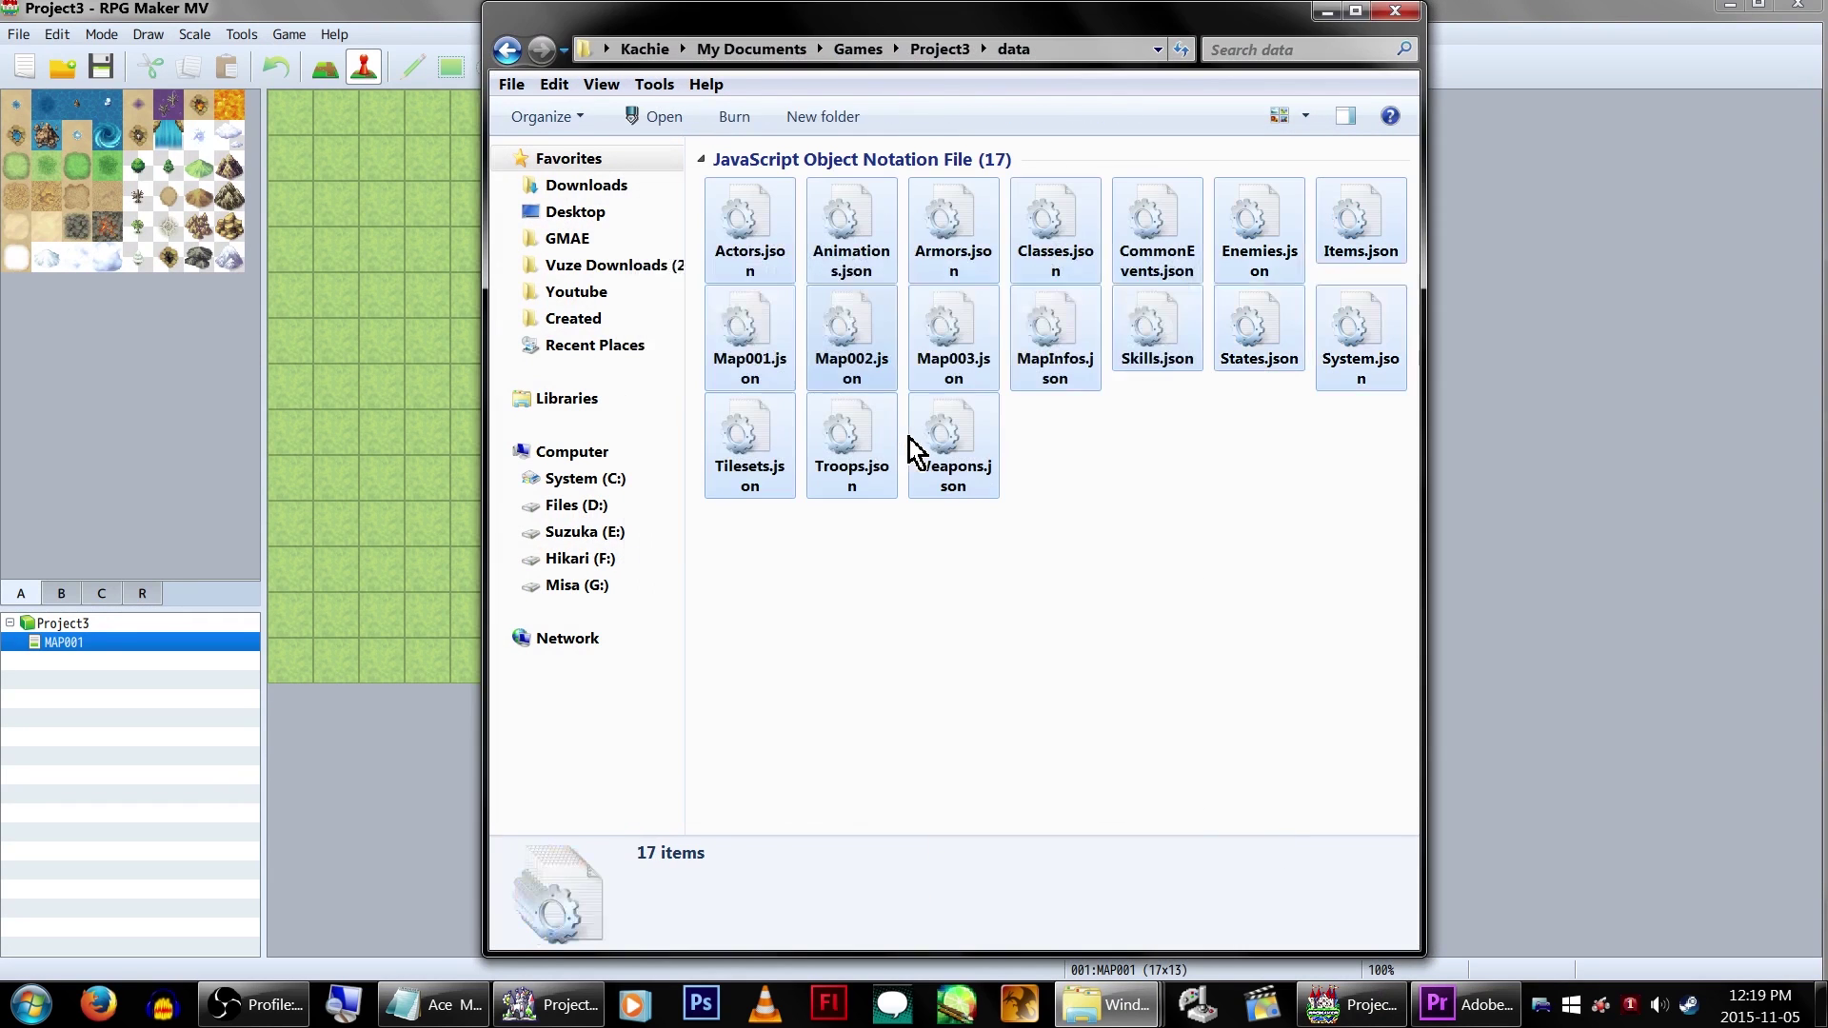
click(1074, 500)
click(940, 49)
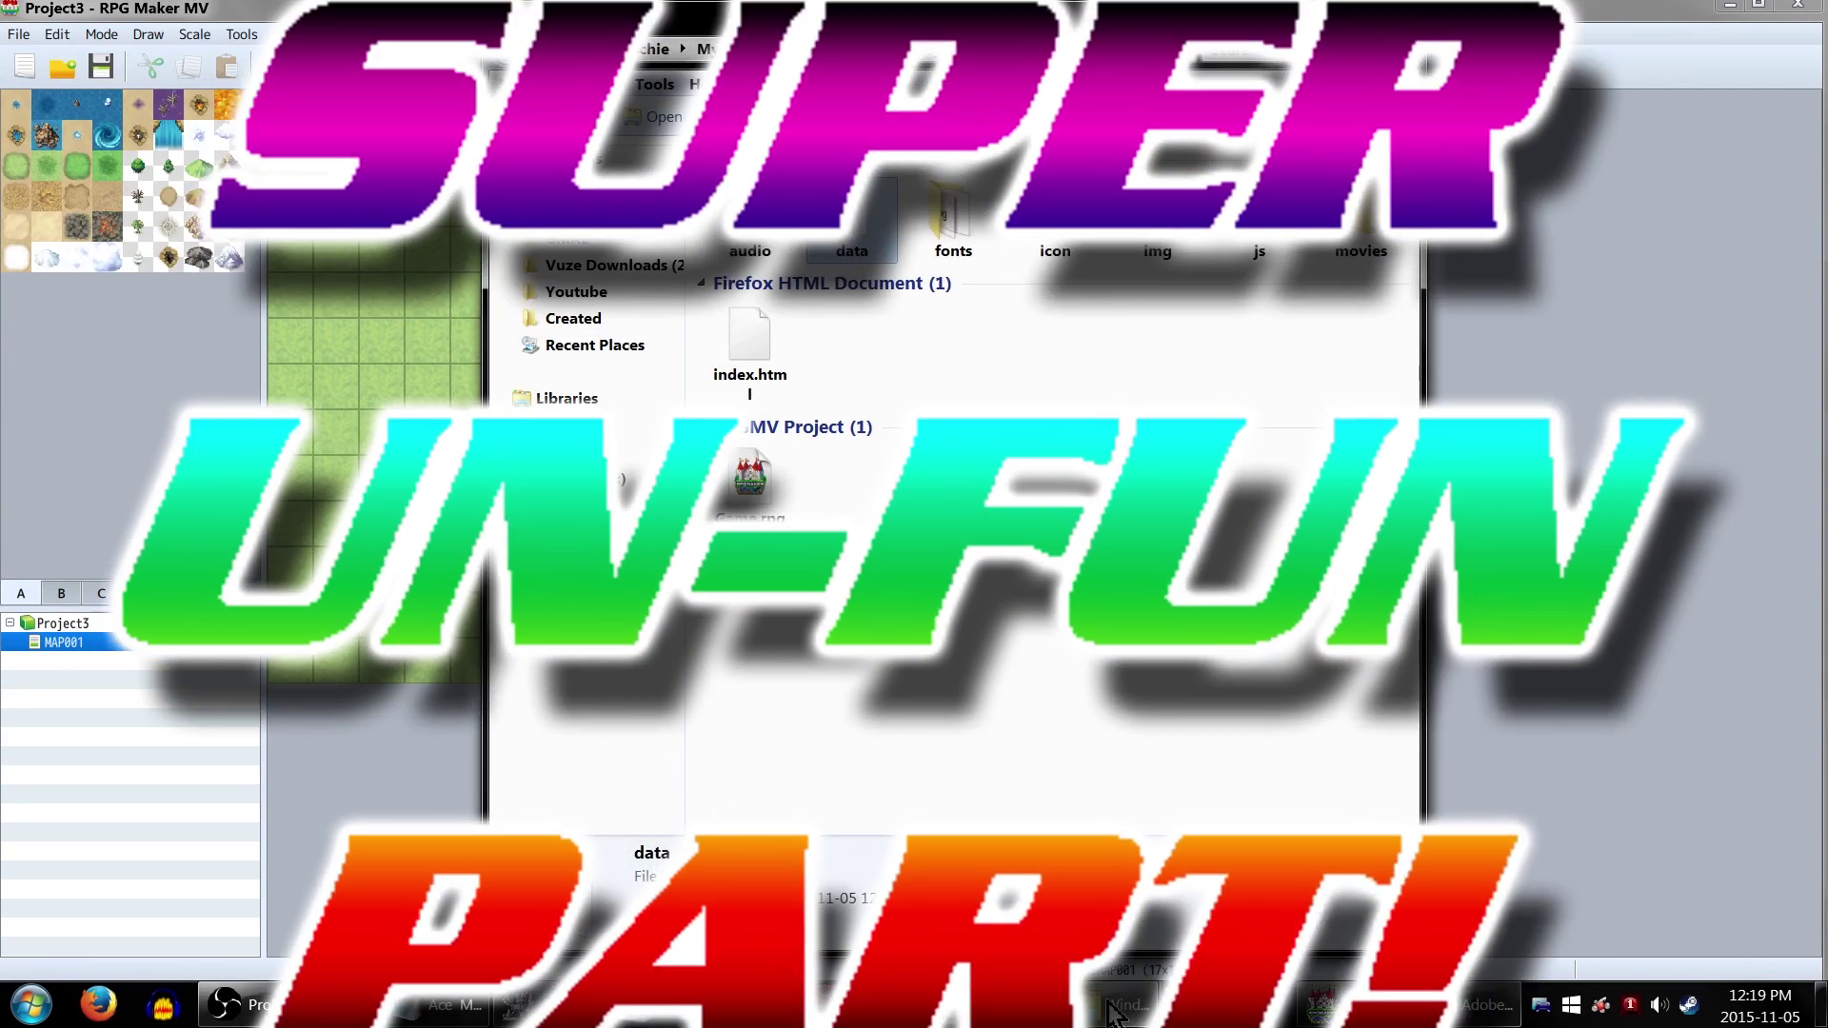
Copy the Audio folder from the VX Ace RTP folder
mouse_move(1104, 1004)
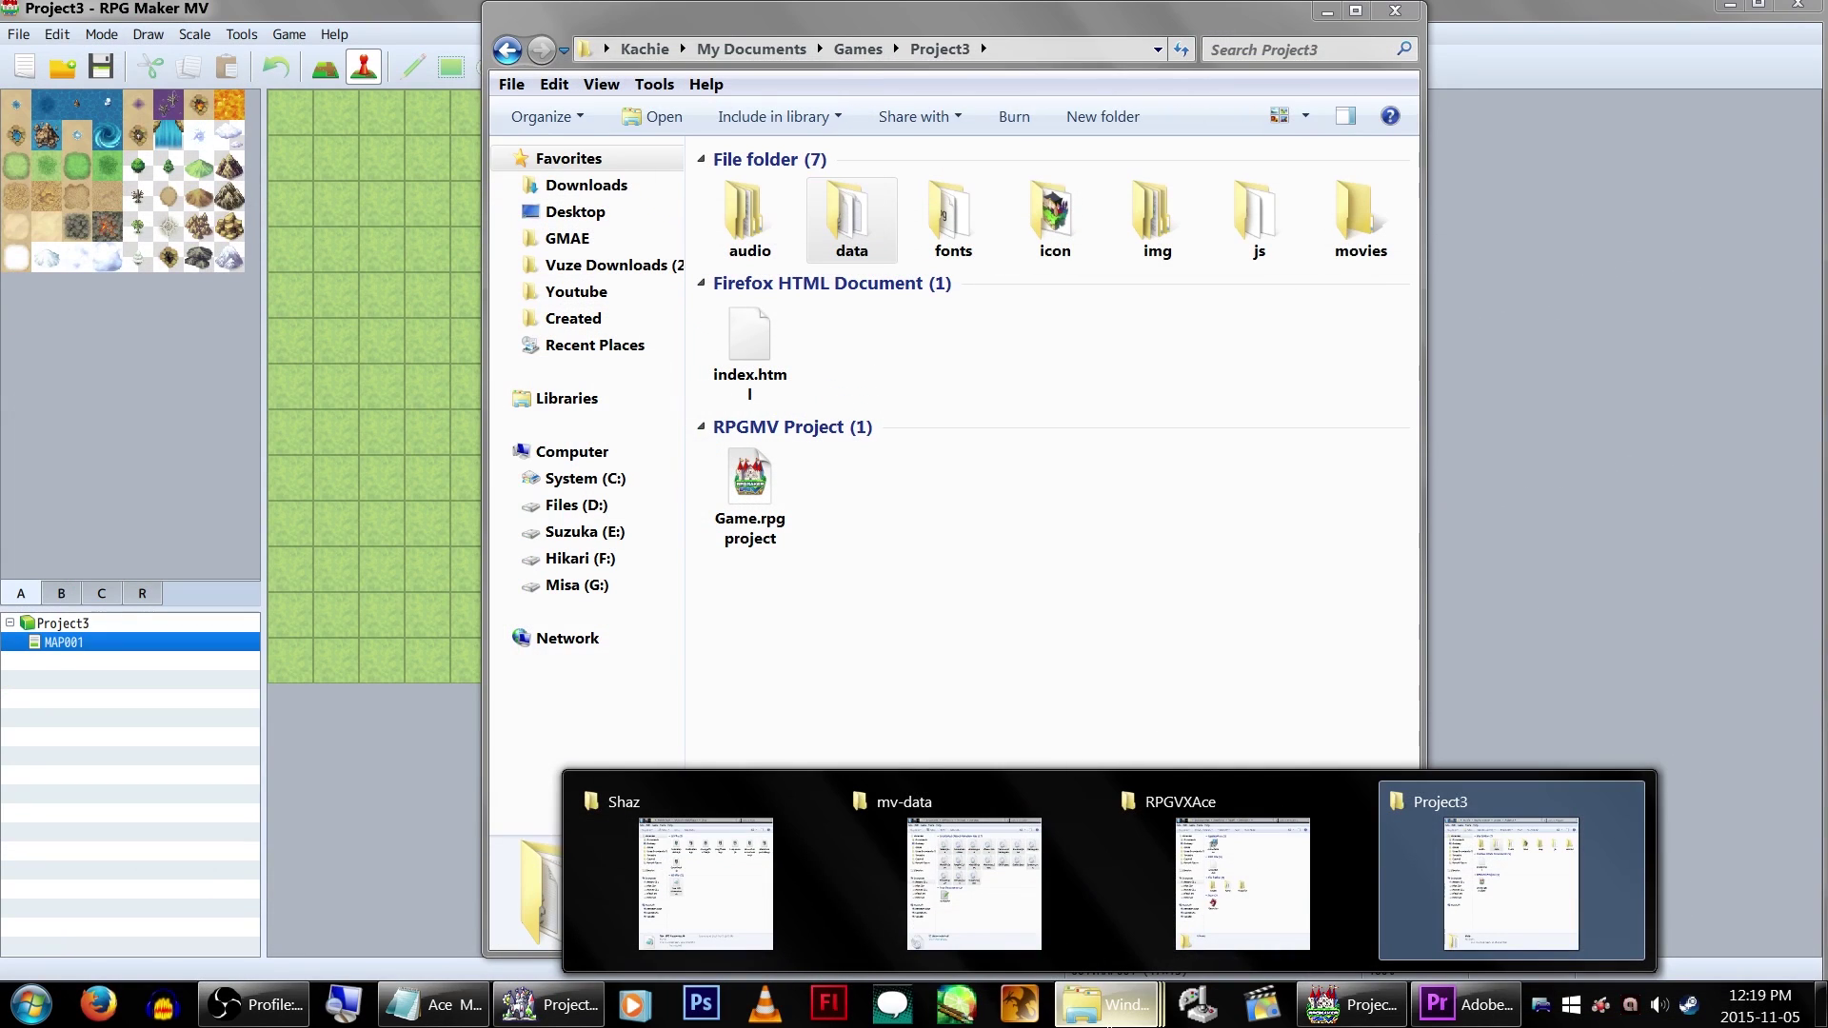
click(1201, 921)
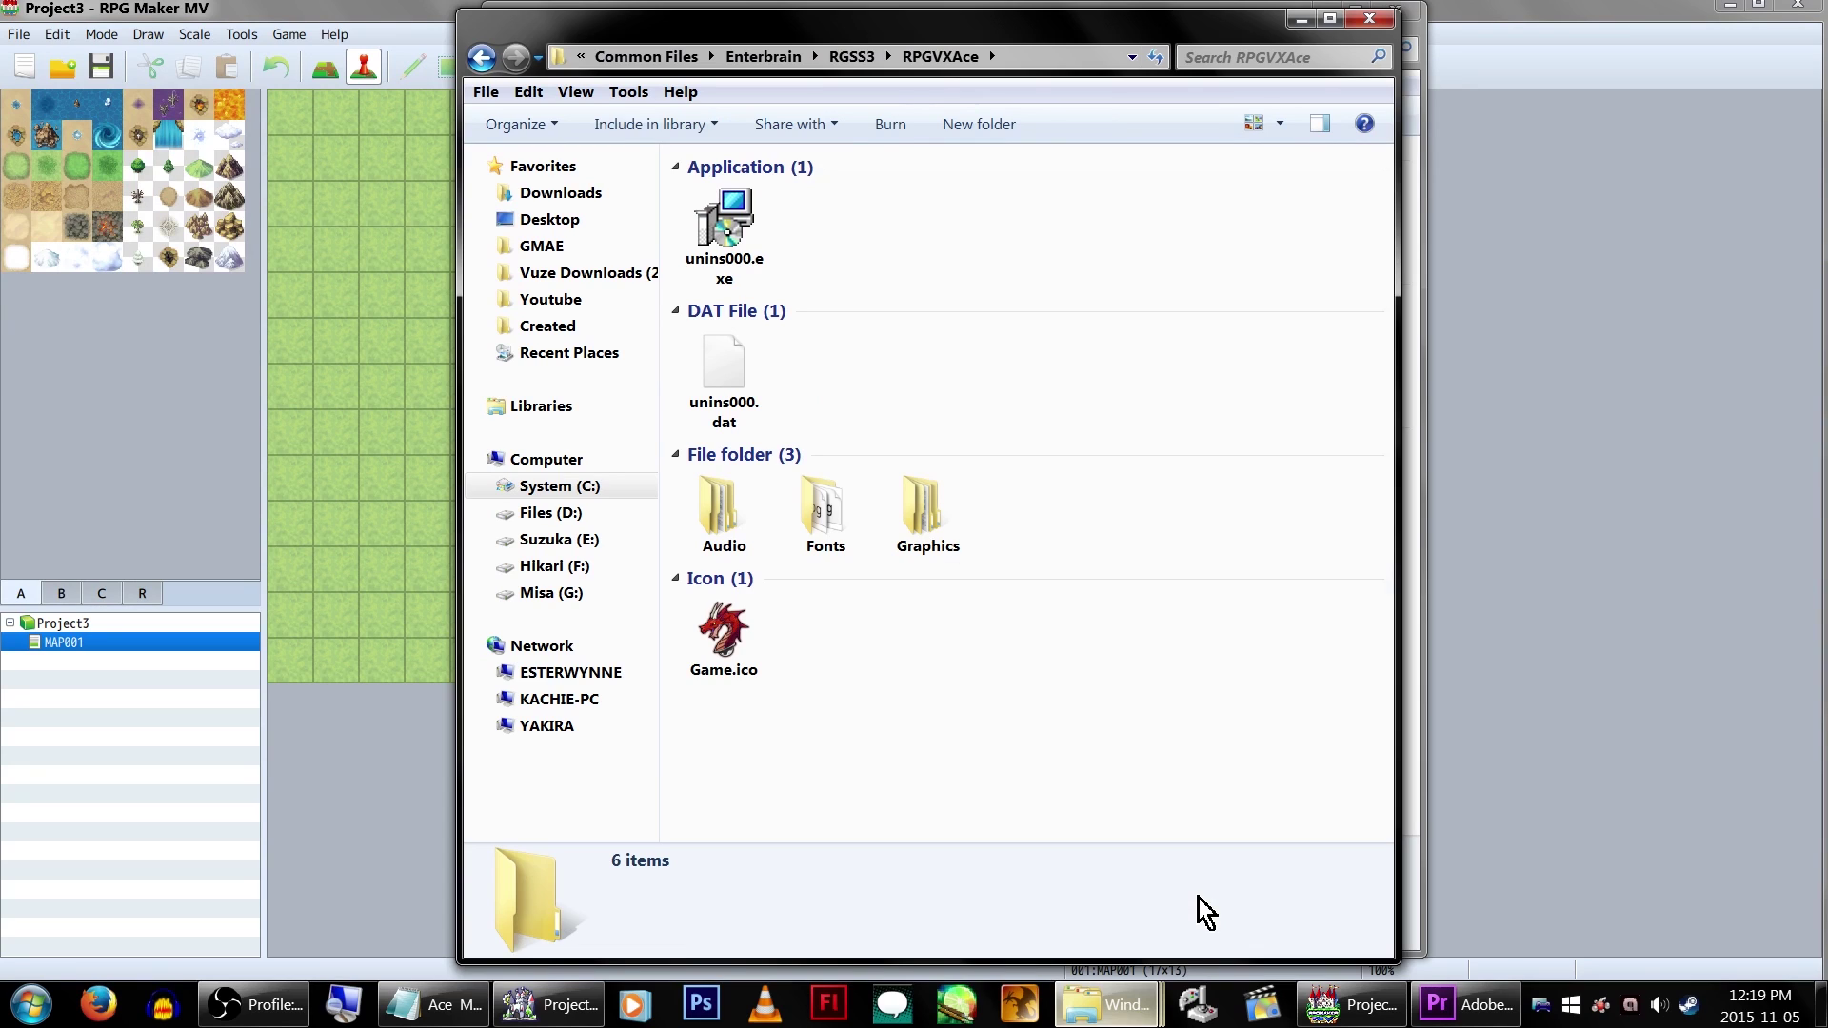
click(928, 518)
right_click(738, 550)
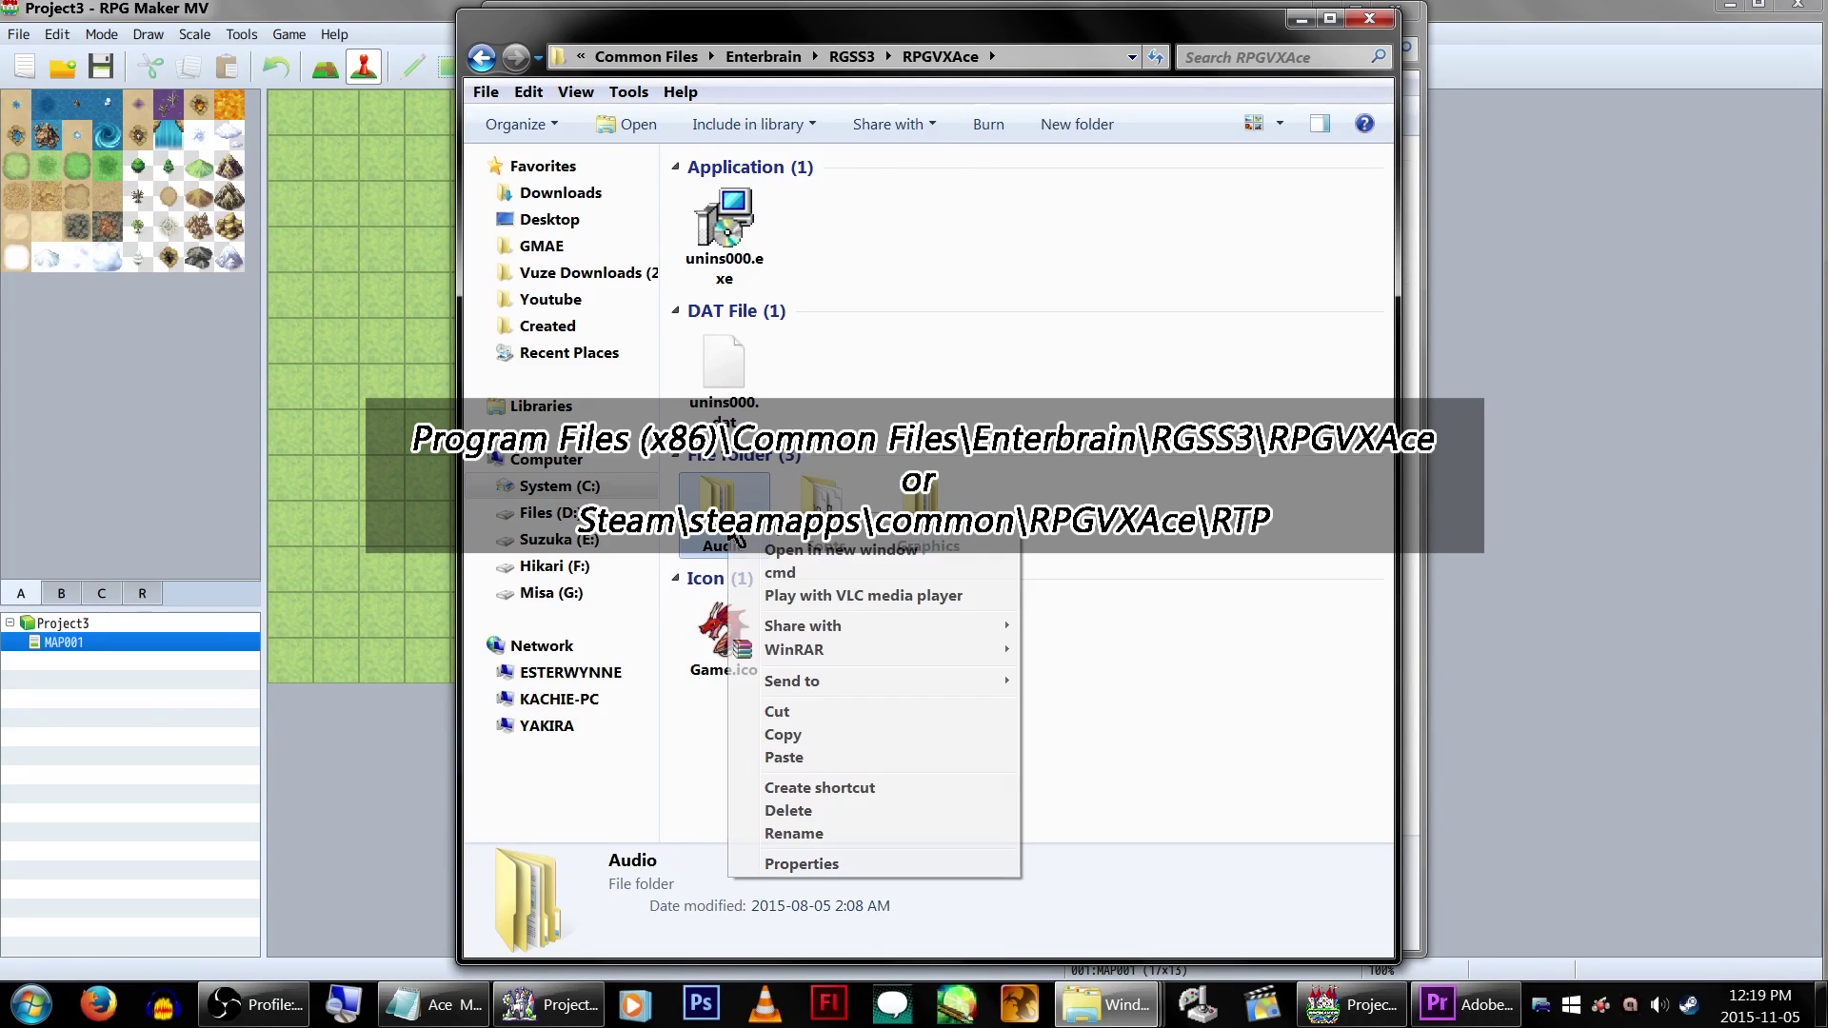
click(800, 738)
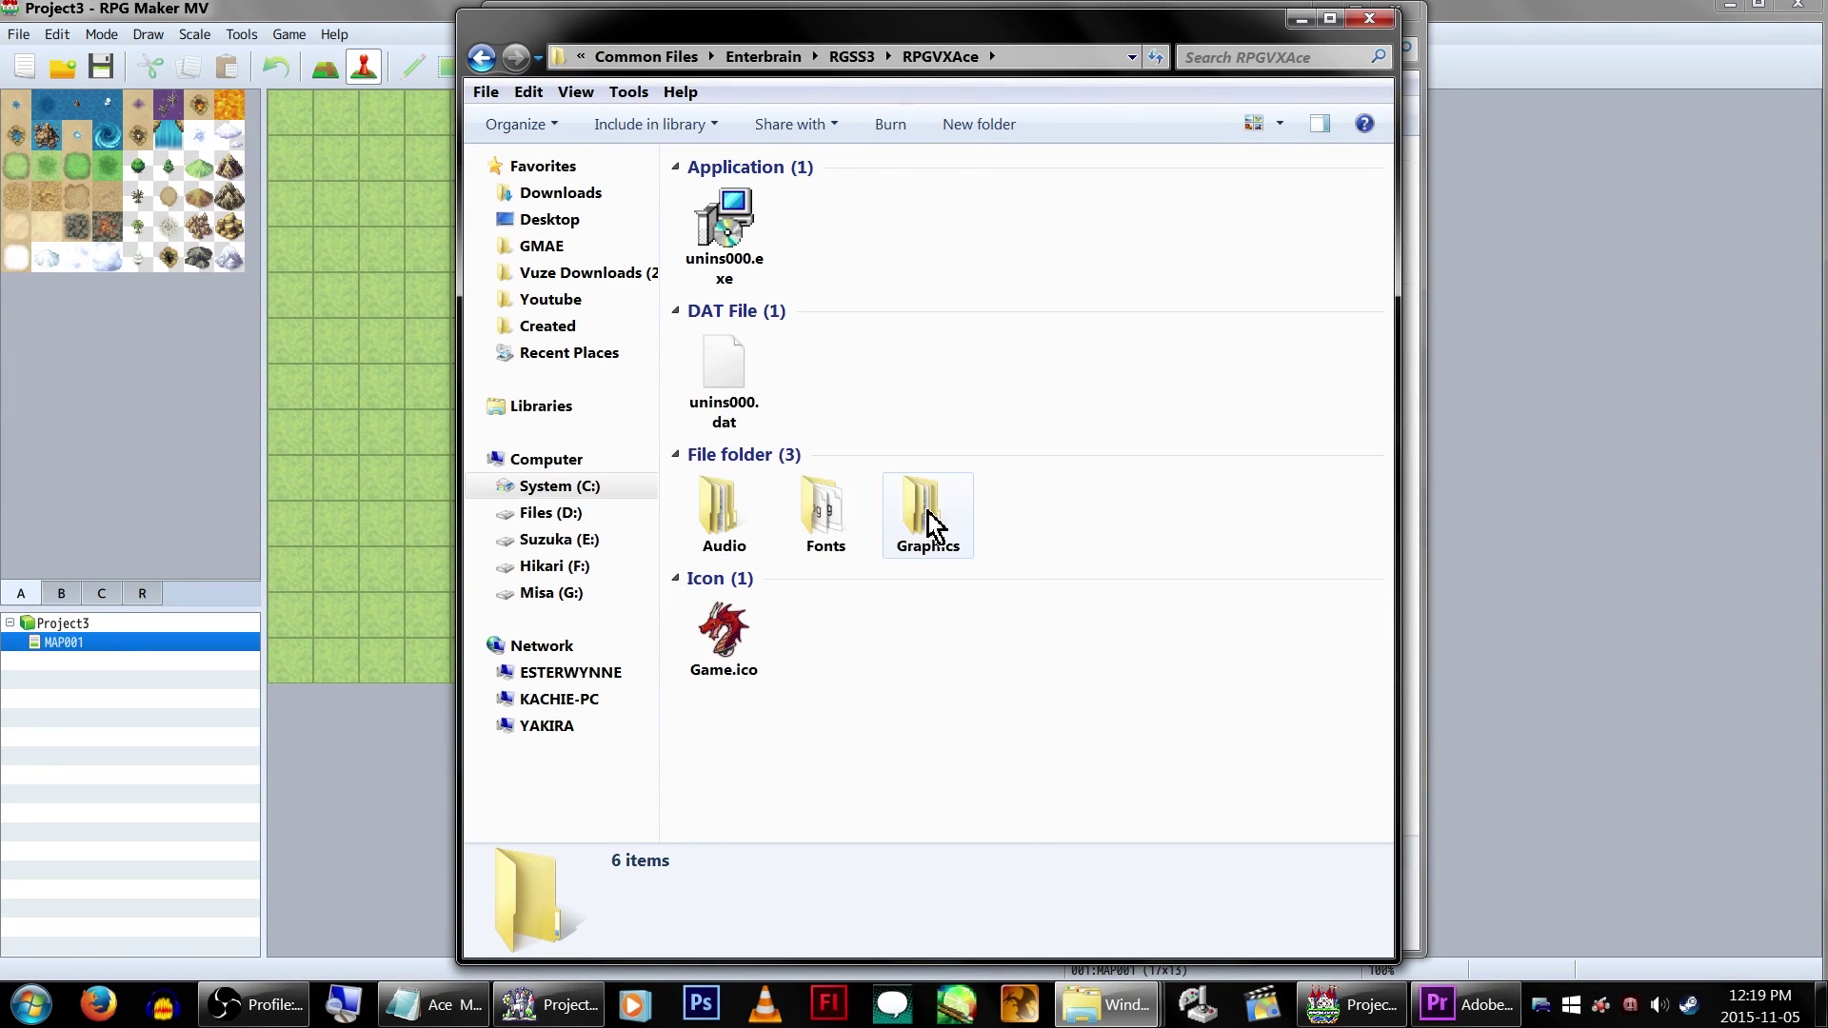
click(929, 543)
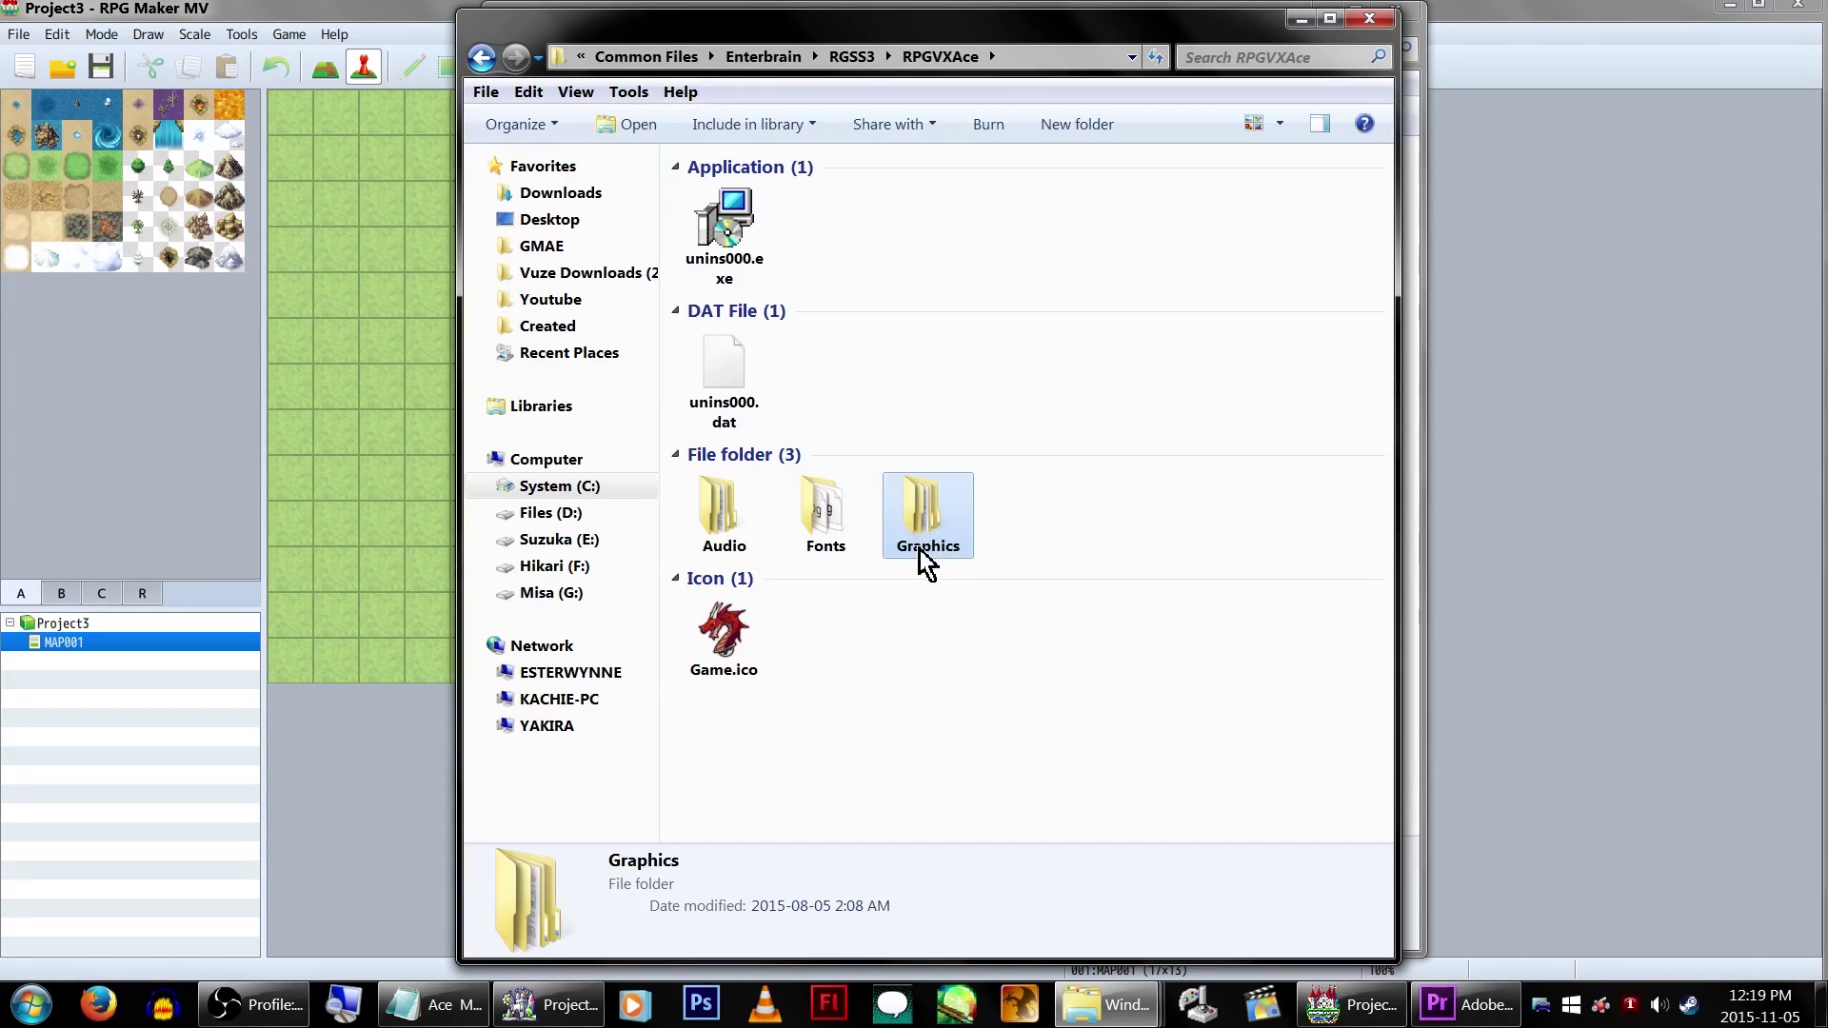
Paste the RTP Audio folder into Project3, confirming the folder merges and replacing existing audio files
right_click(735, 529)
click(797, 735)
mouse_move(1105, 1004)
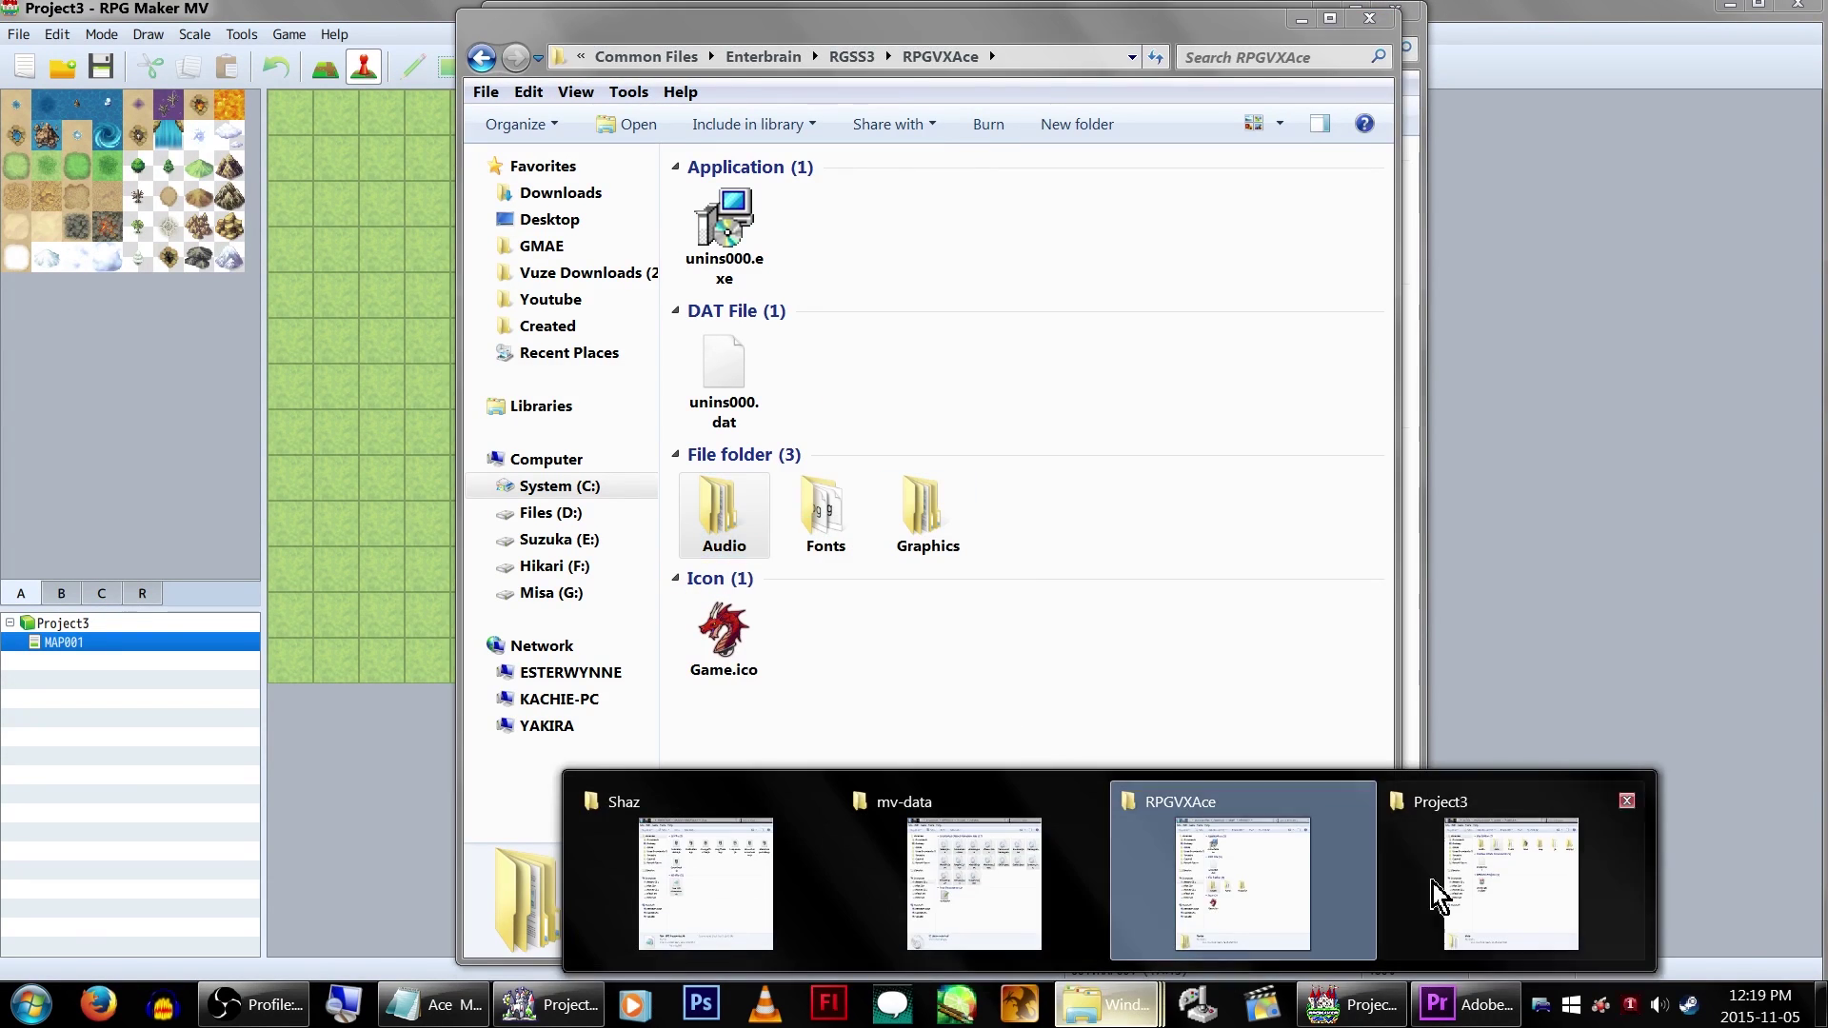
click(1510, 862)
right_click(923, 367)
click(1000, 525)
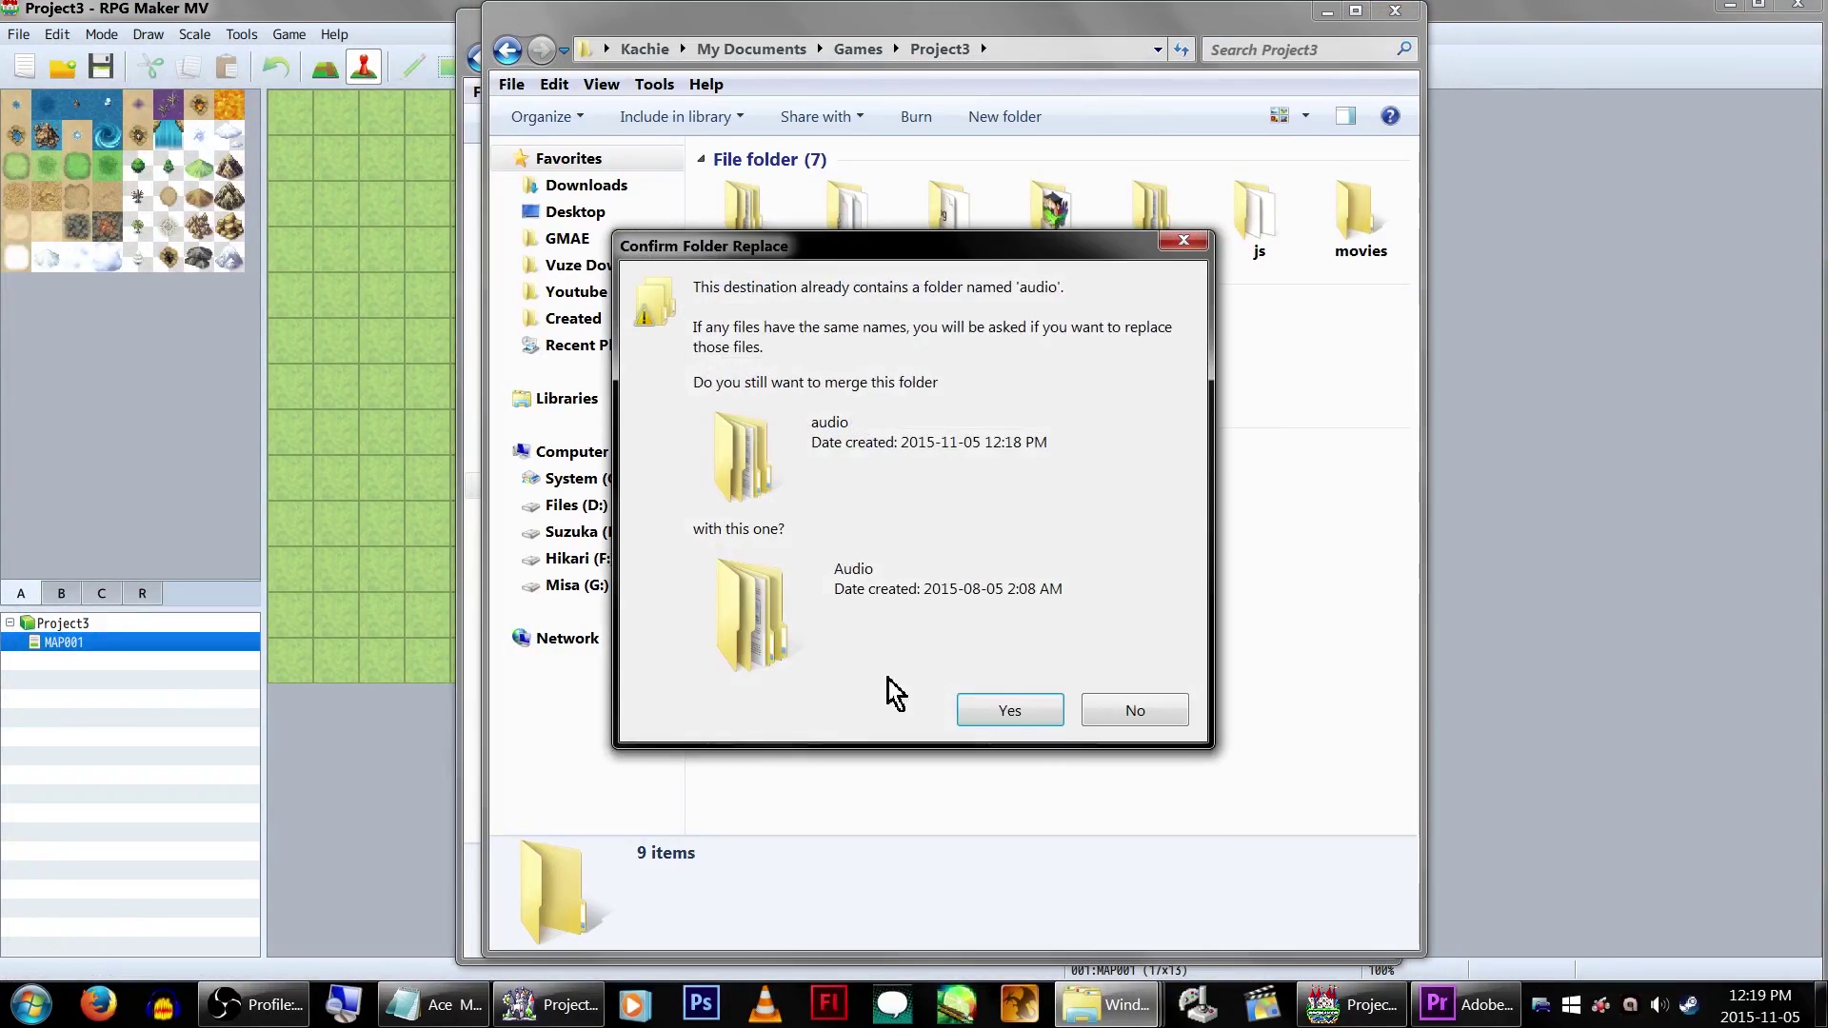
click(1024, 721)
click(885, 705)
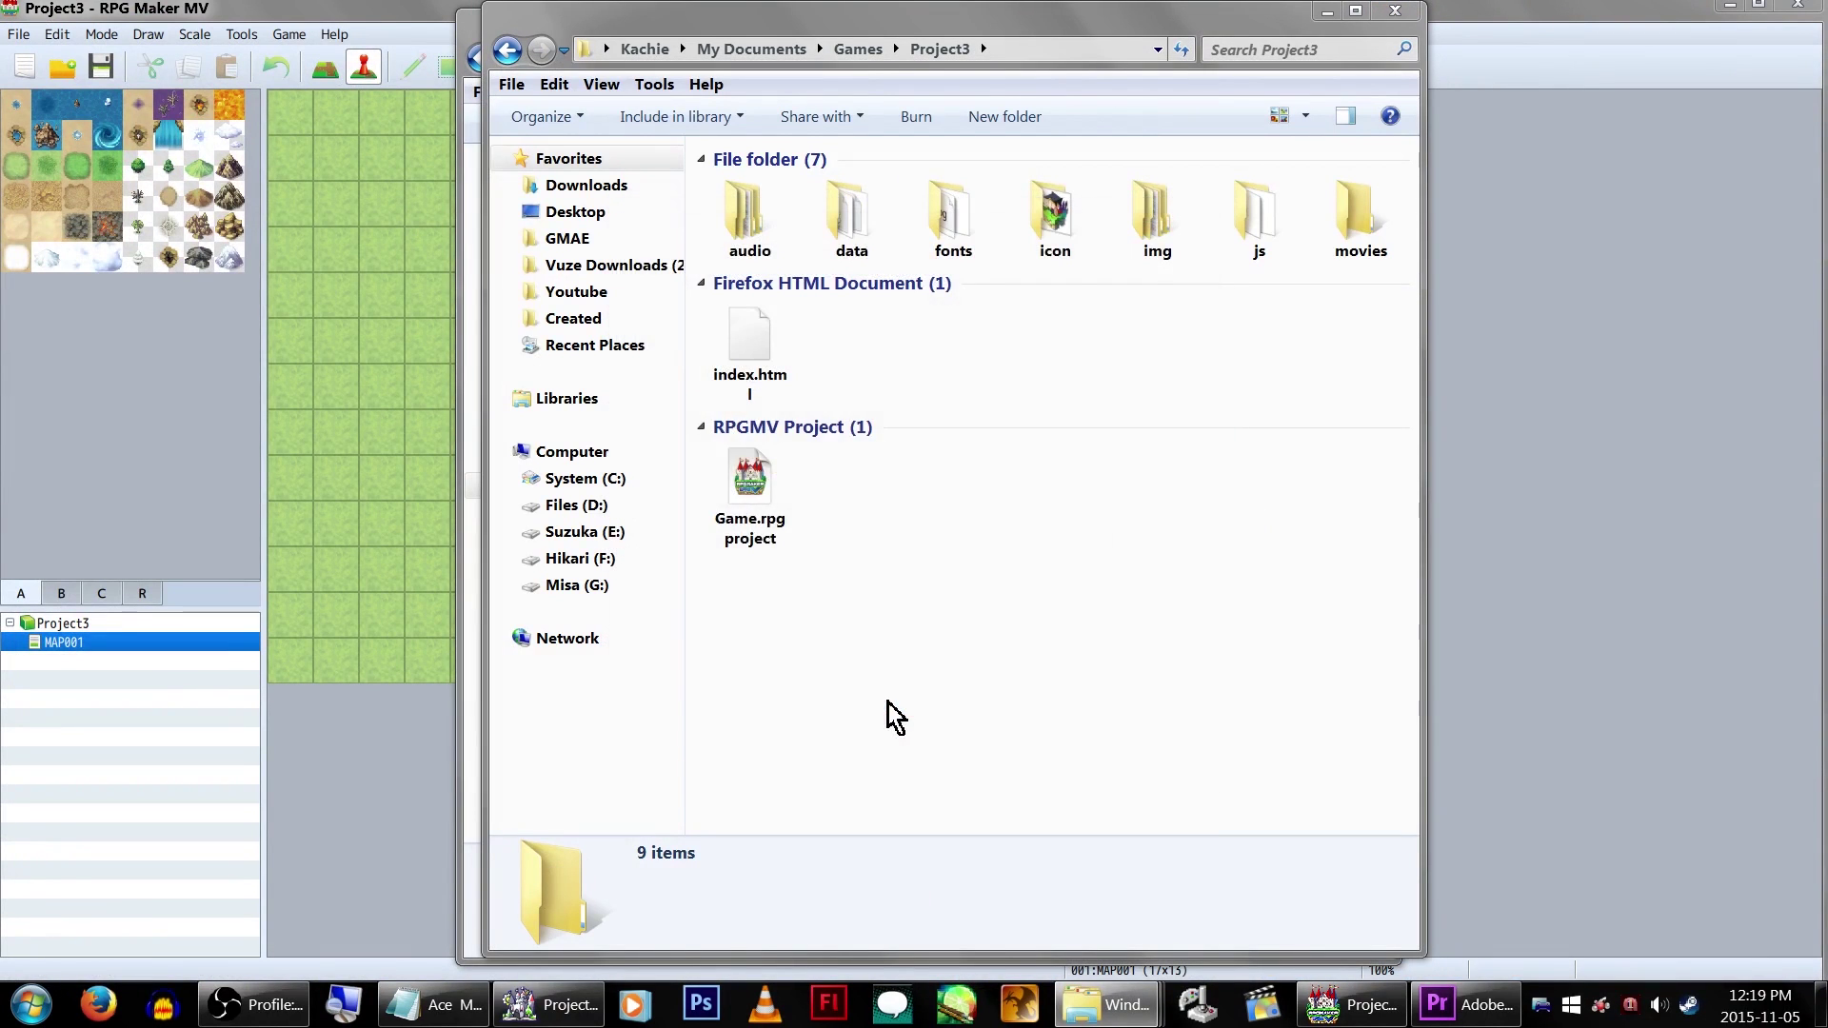
click(877, 399)
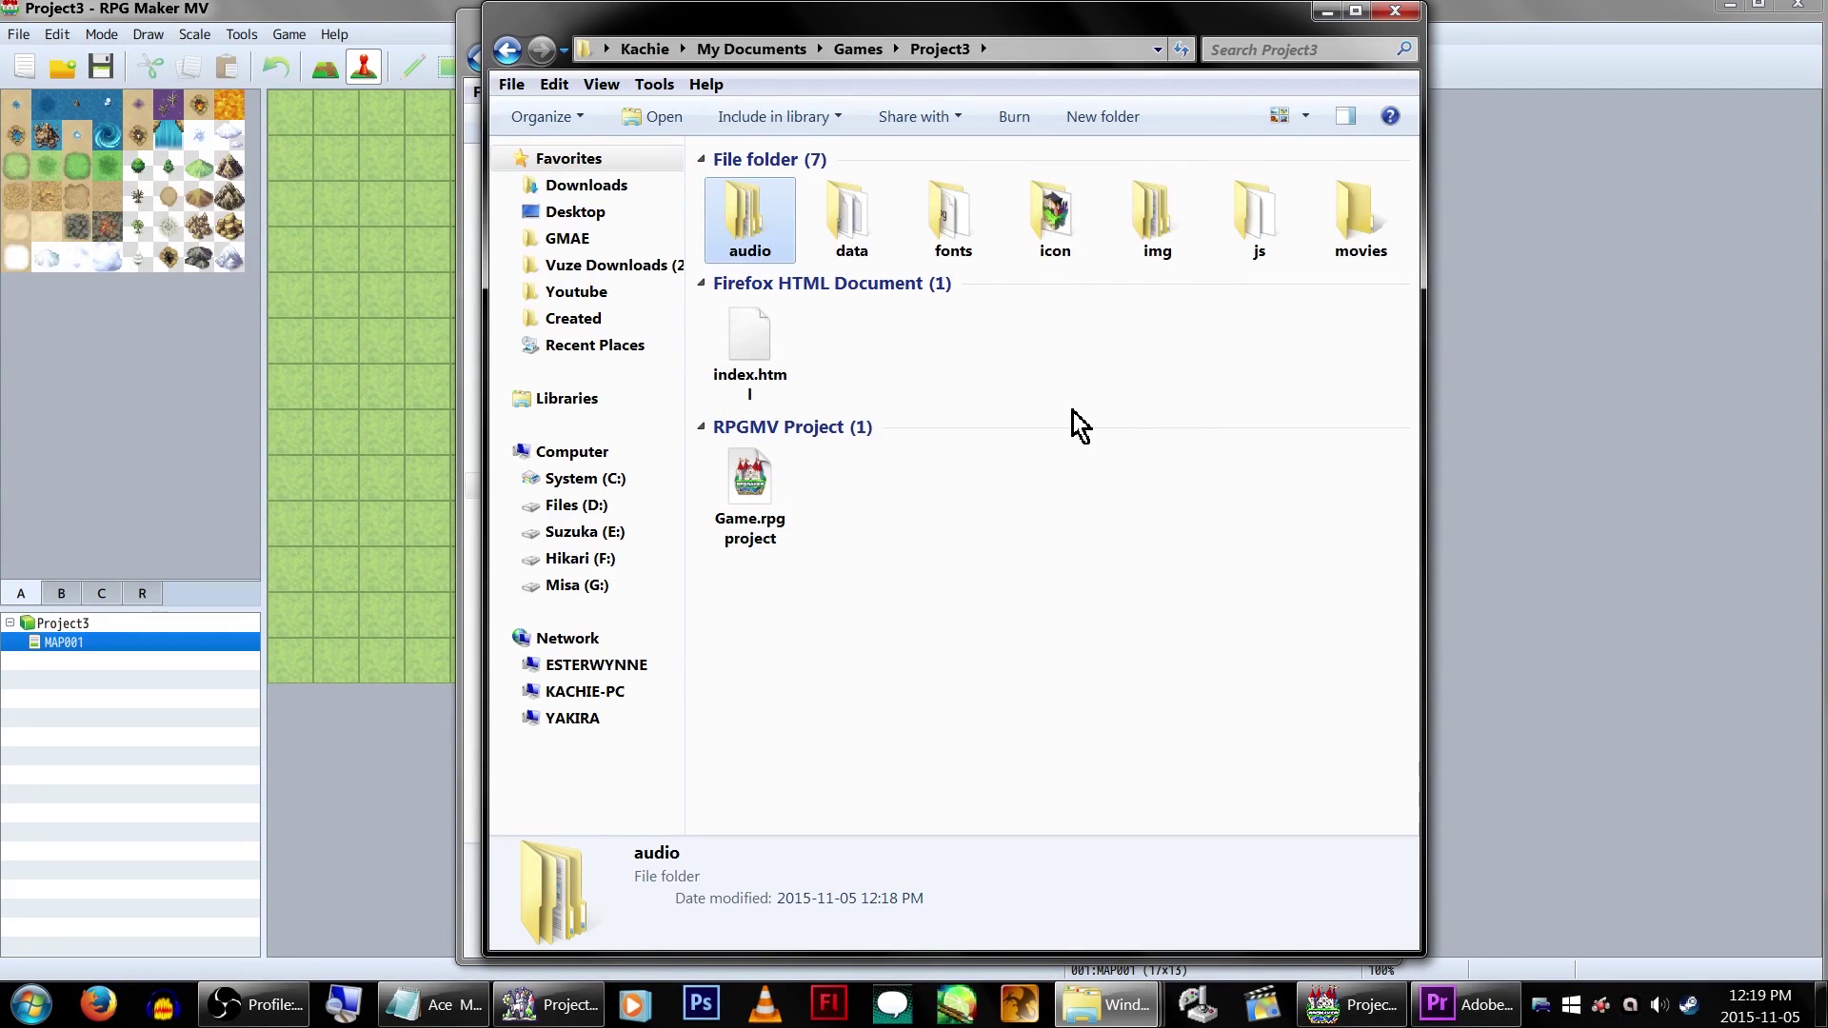
double_click(1156, 221)
Snap Project3's img window right and the RTP window left, then open the RTP Graphics folder
key(super+Right)
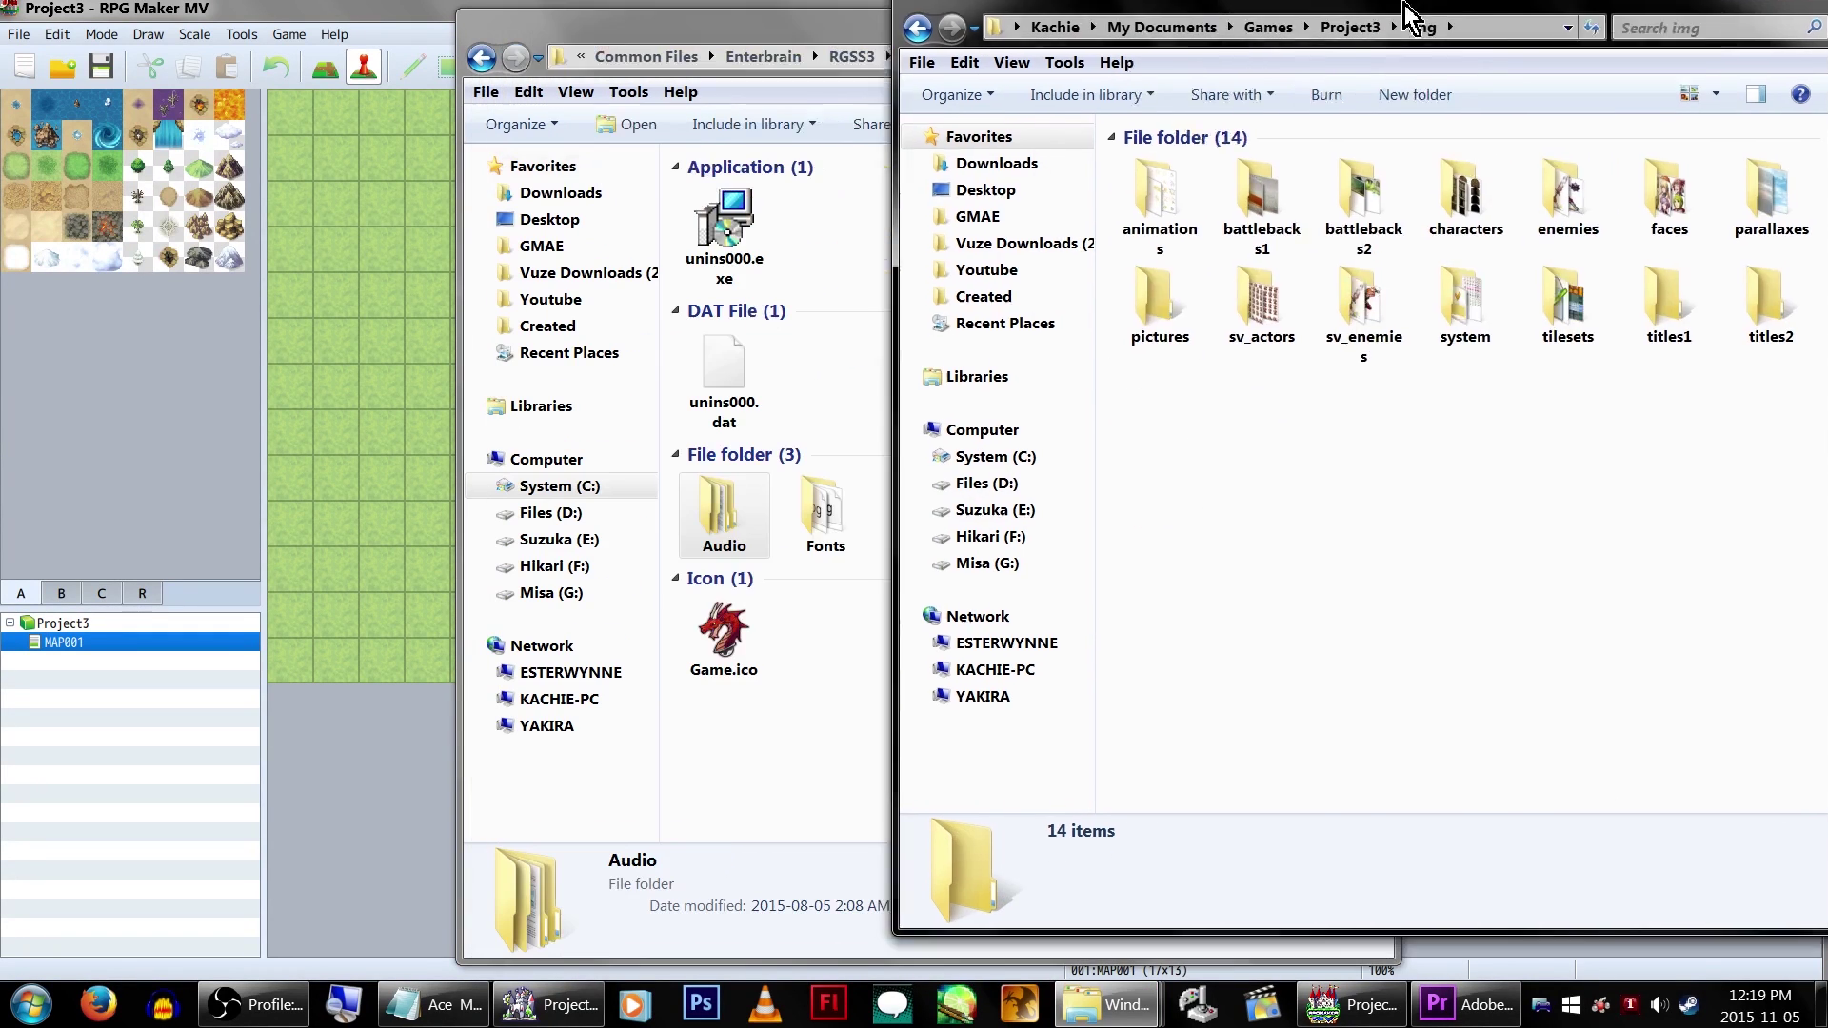
drag(752, 19, 2, 21)
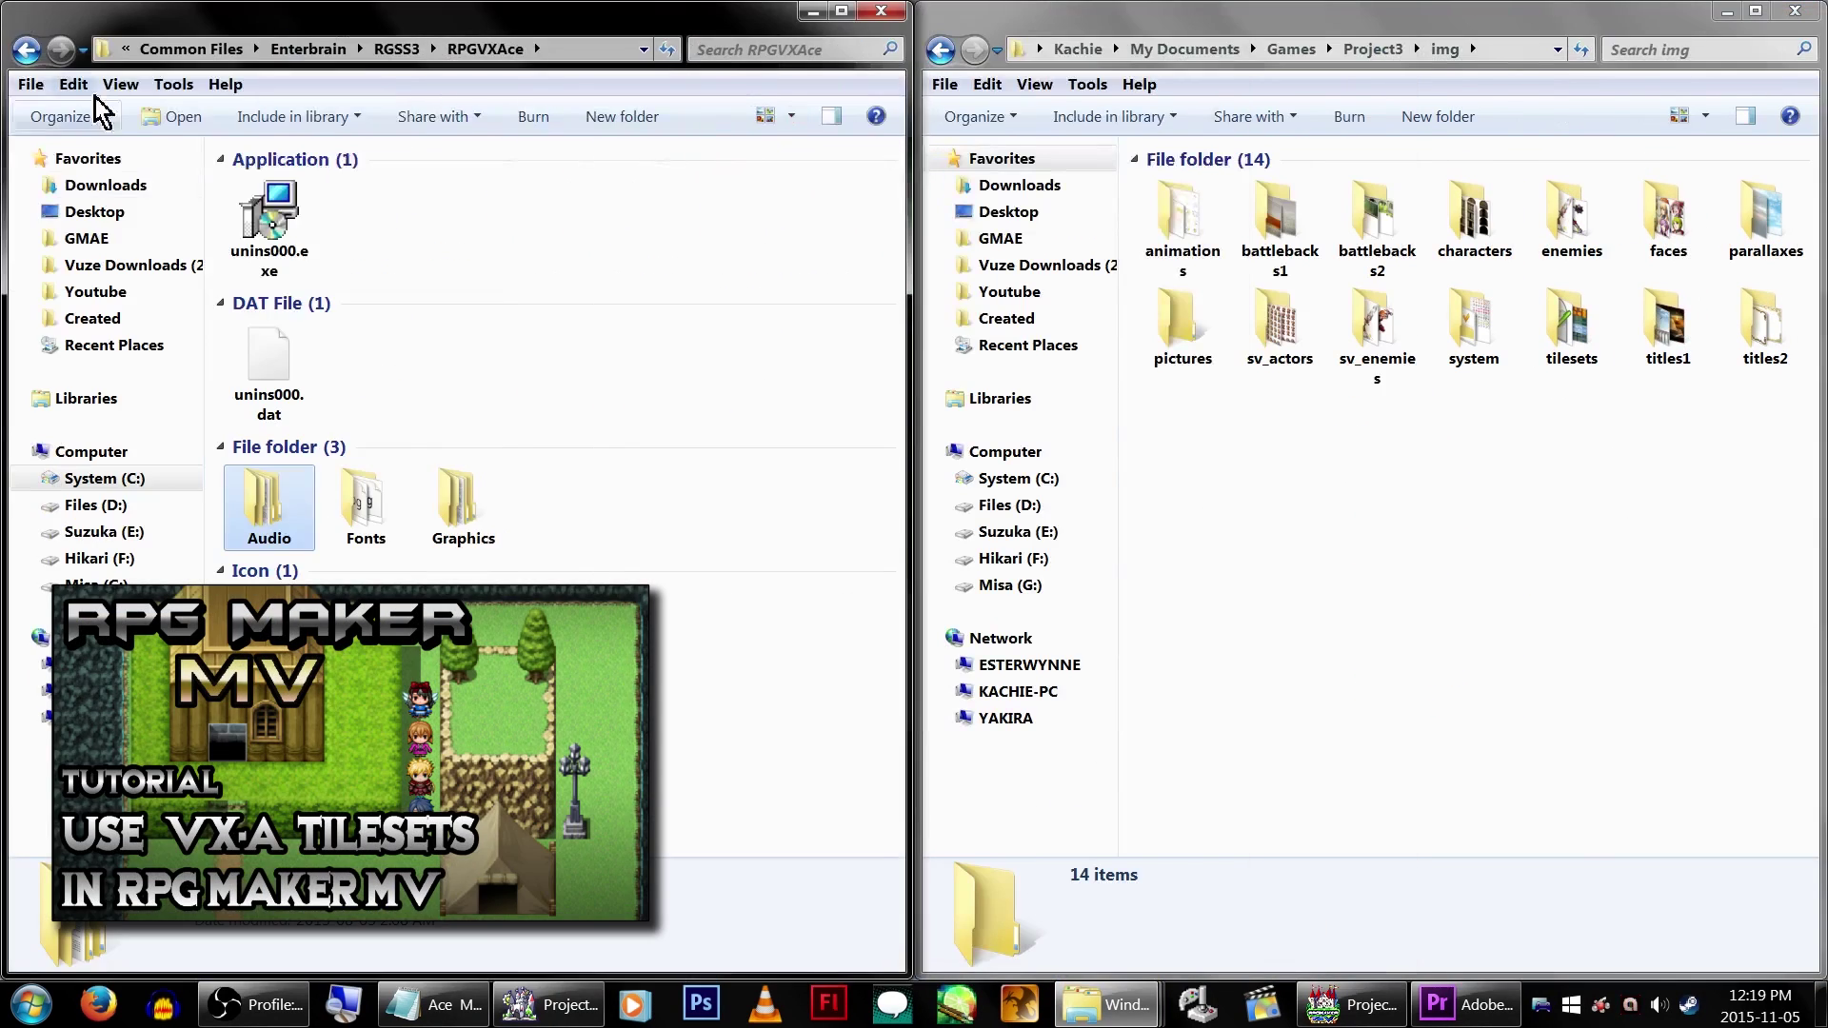
double_click(458, 495)
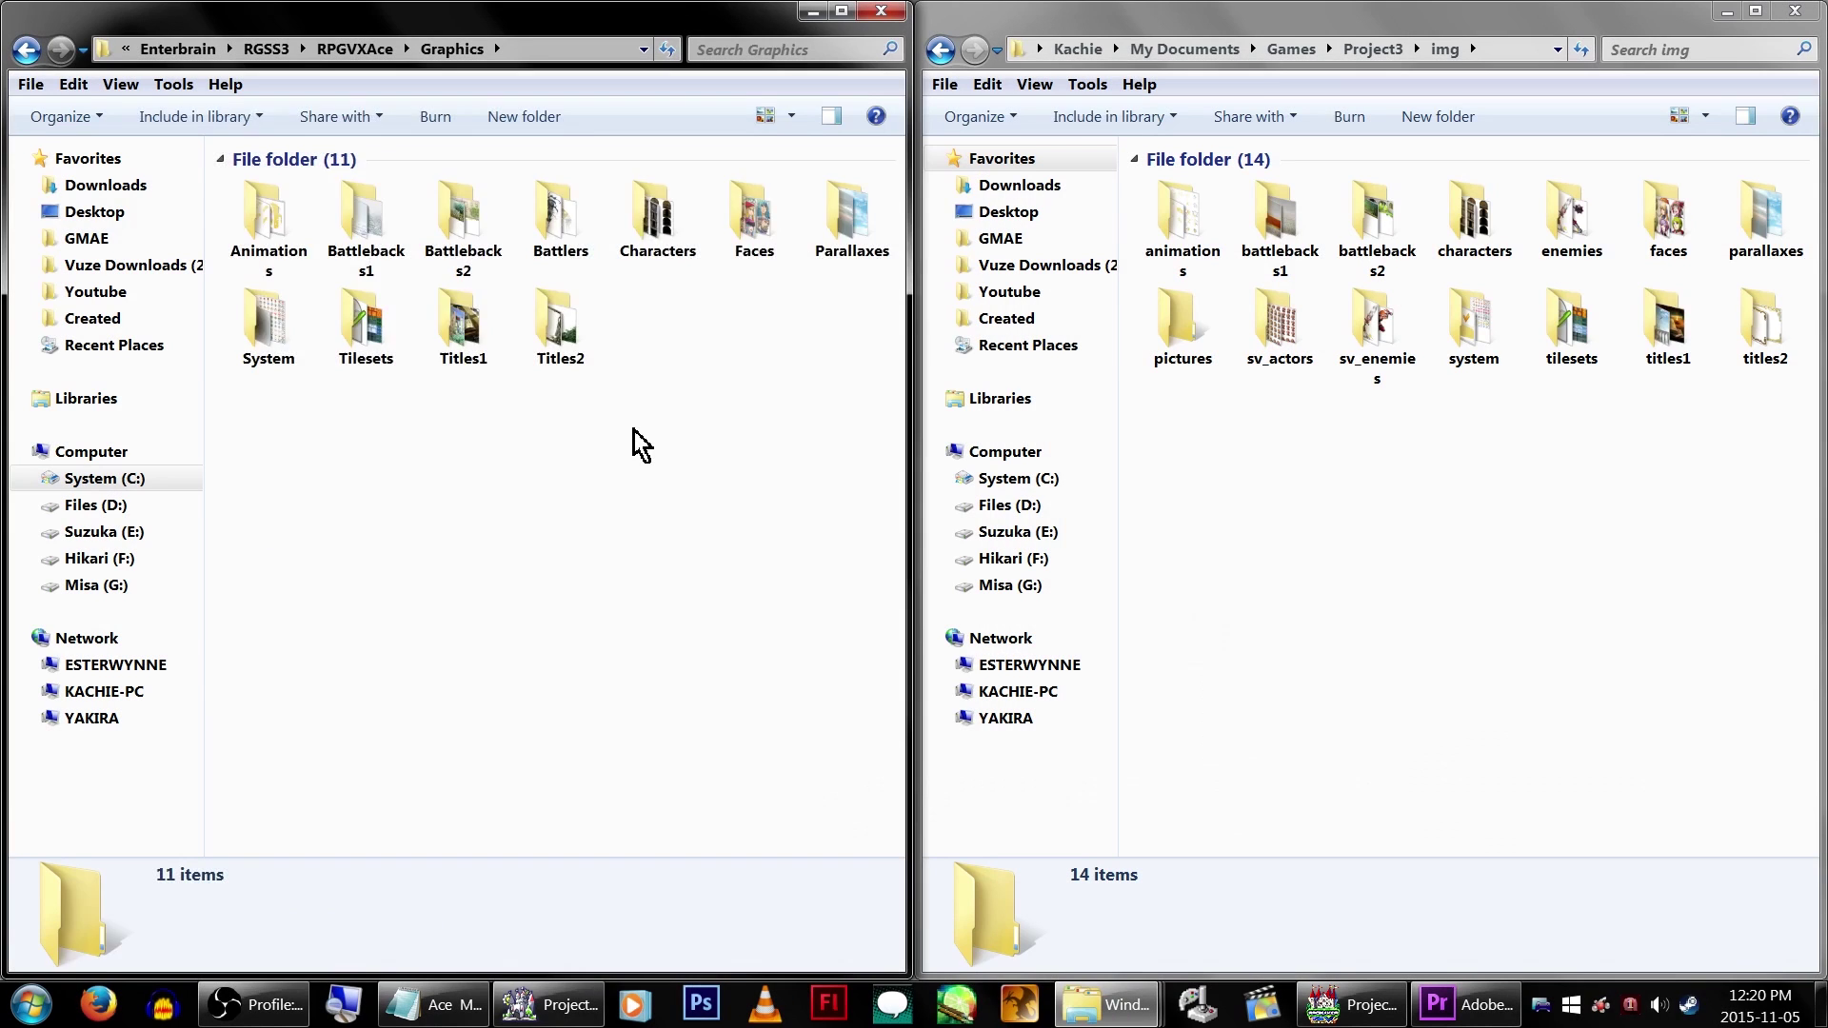
Copy the MV-sized Forest.png from Titles2 into Project3's titles2 folder
double_click(557, 334)
double_click(286, 233)
click(324, 282)
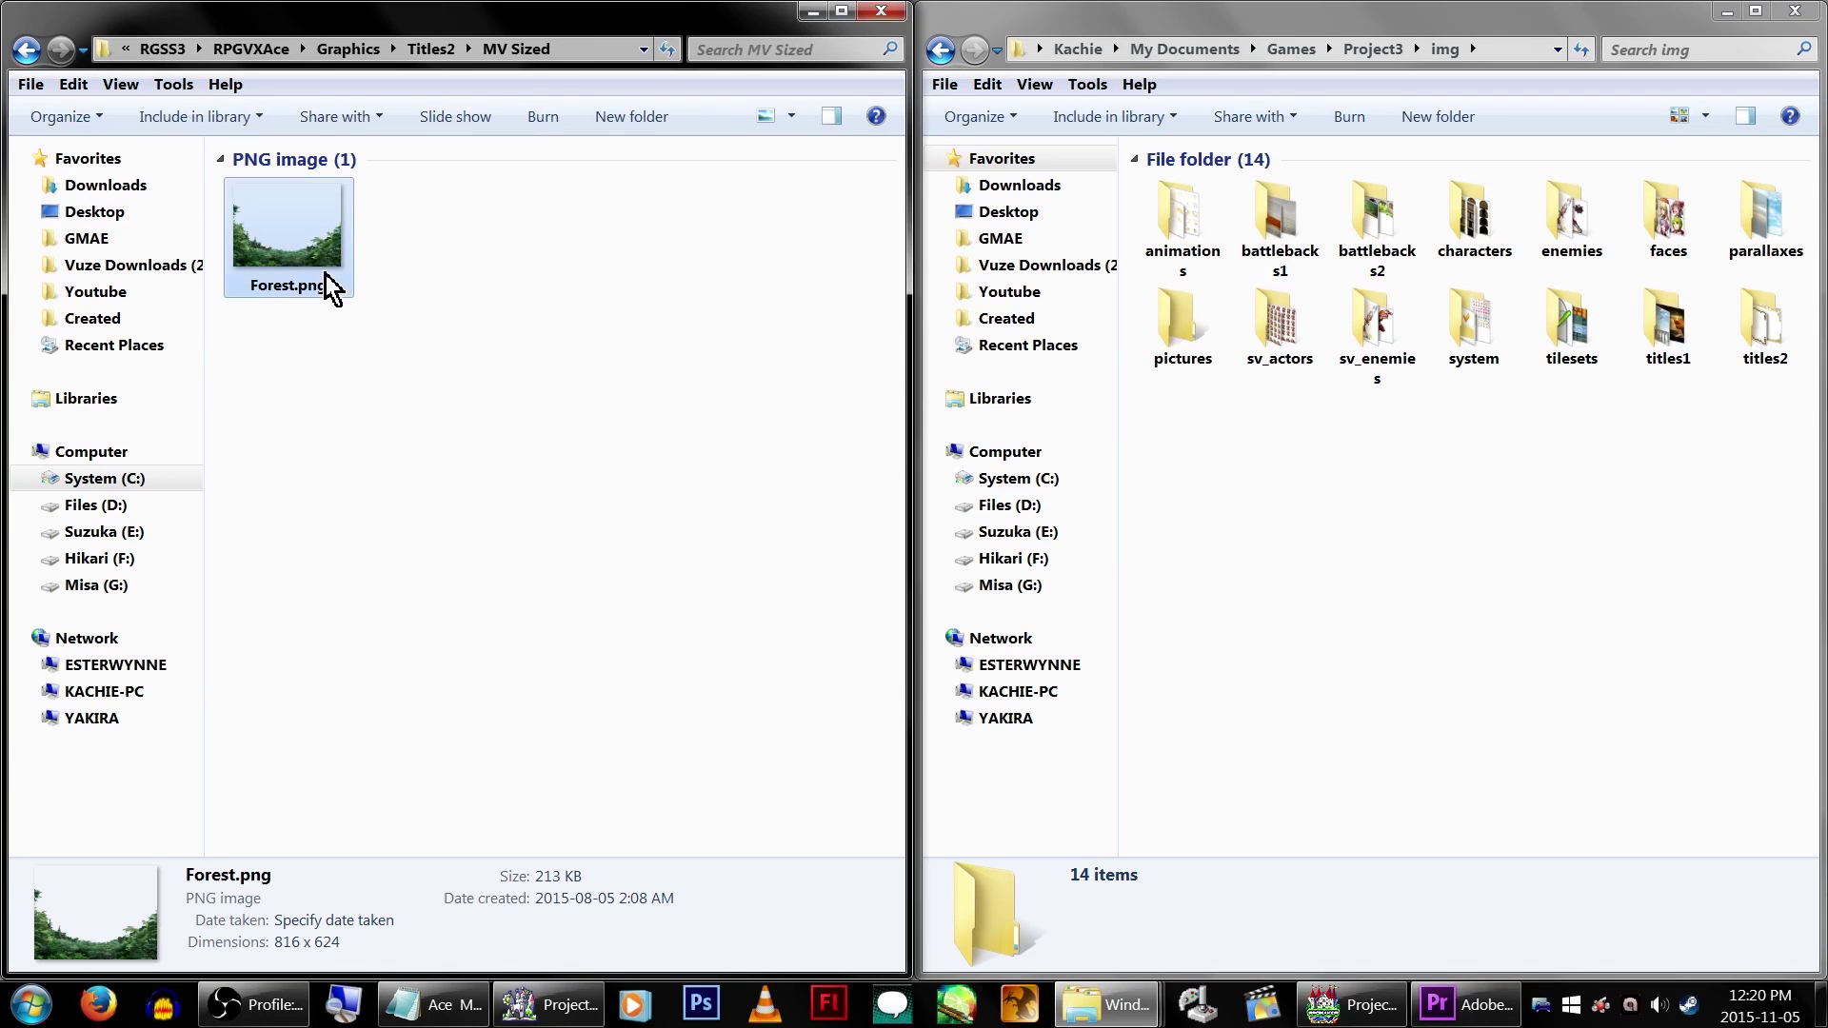
double_click(1756, 338)
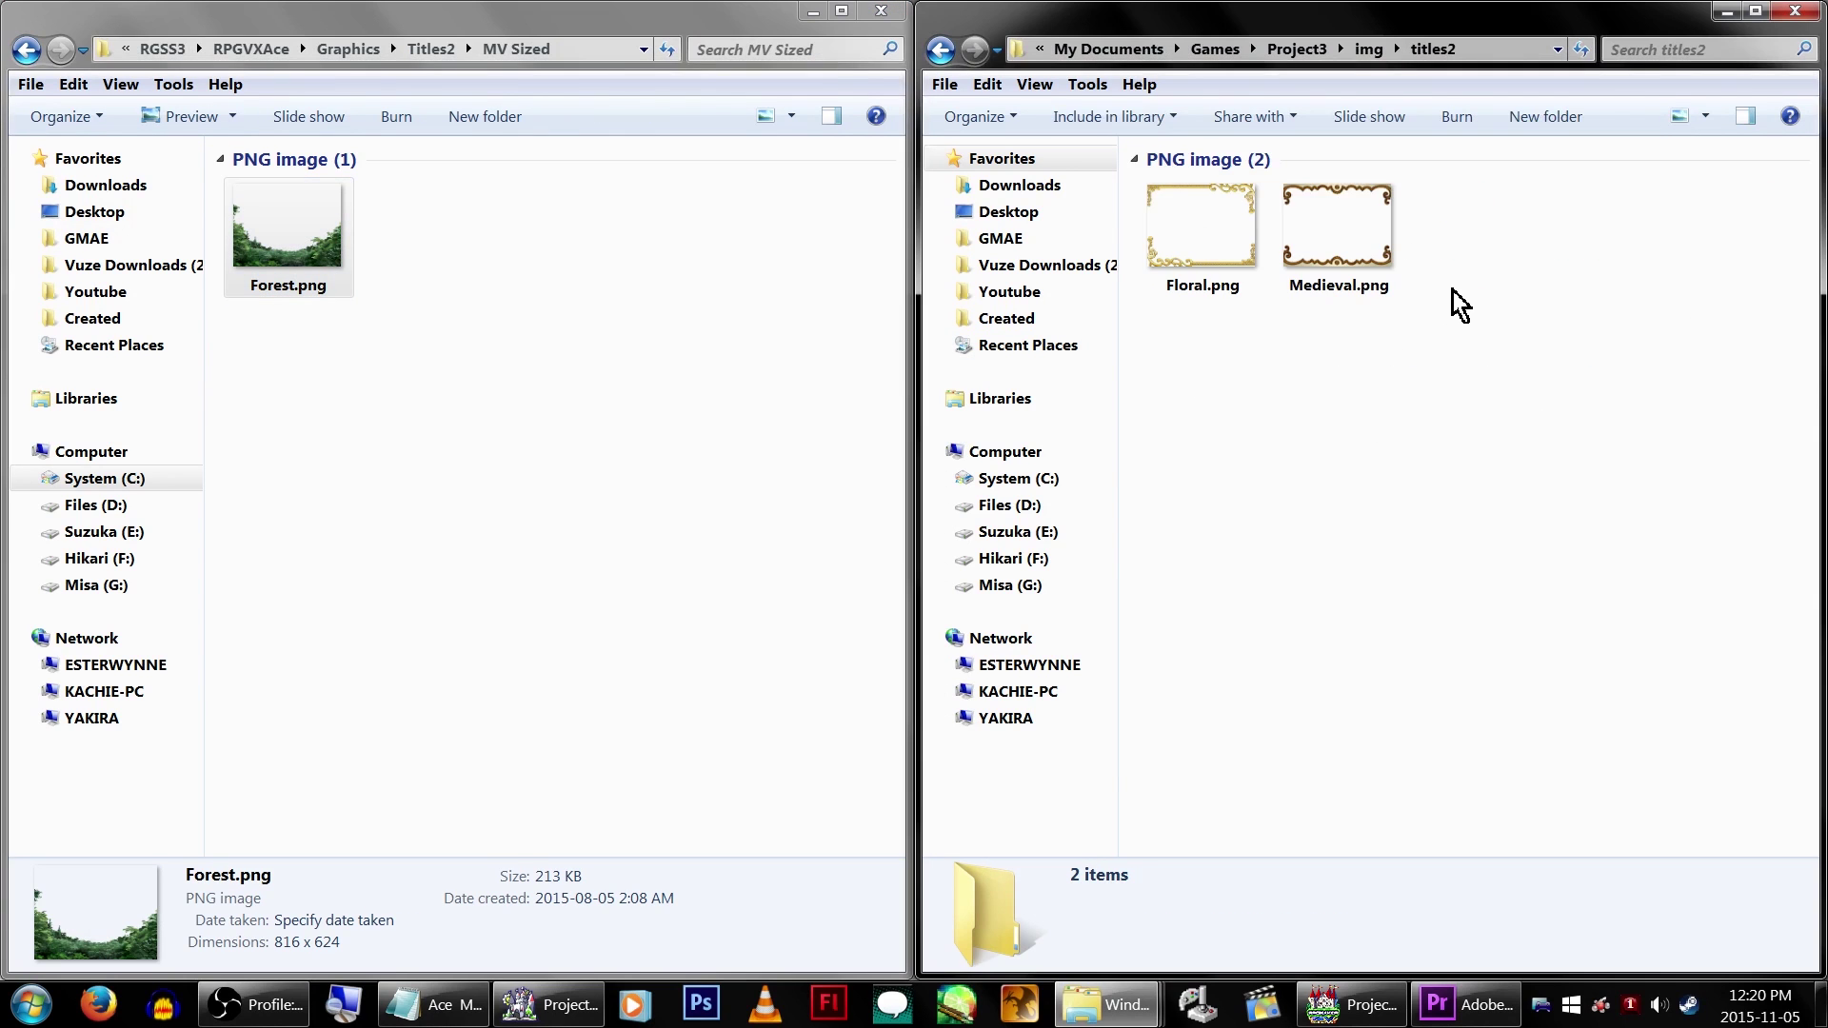
key(ctrl+v)
Copy all 22 MV-sized tileset images into Project3's tilesets folder, replacing the existing ones
click(787, 437)
key(BackSpace)
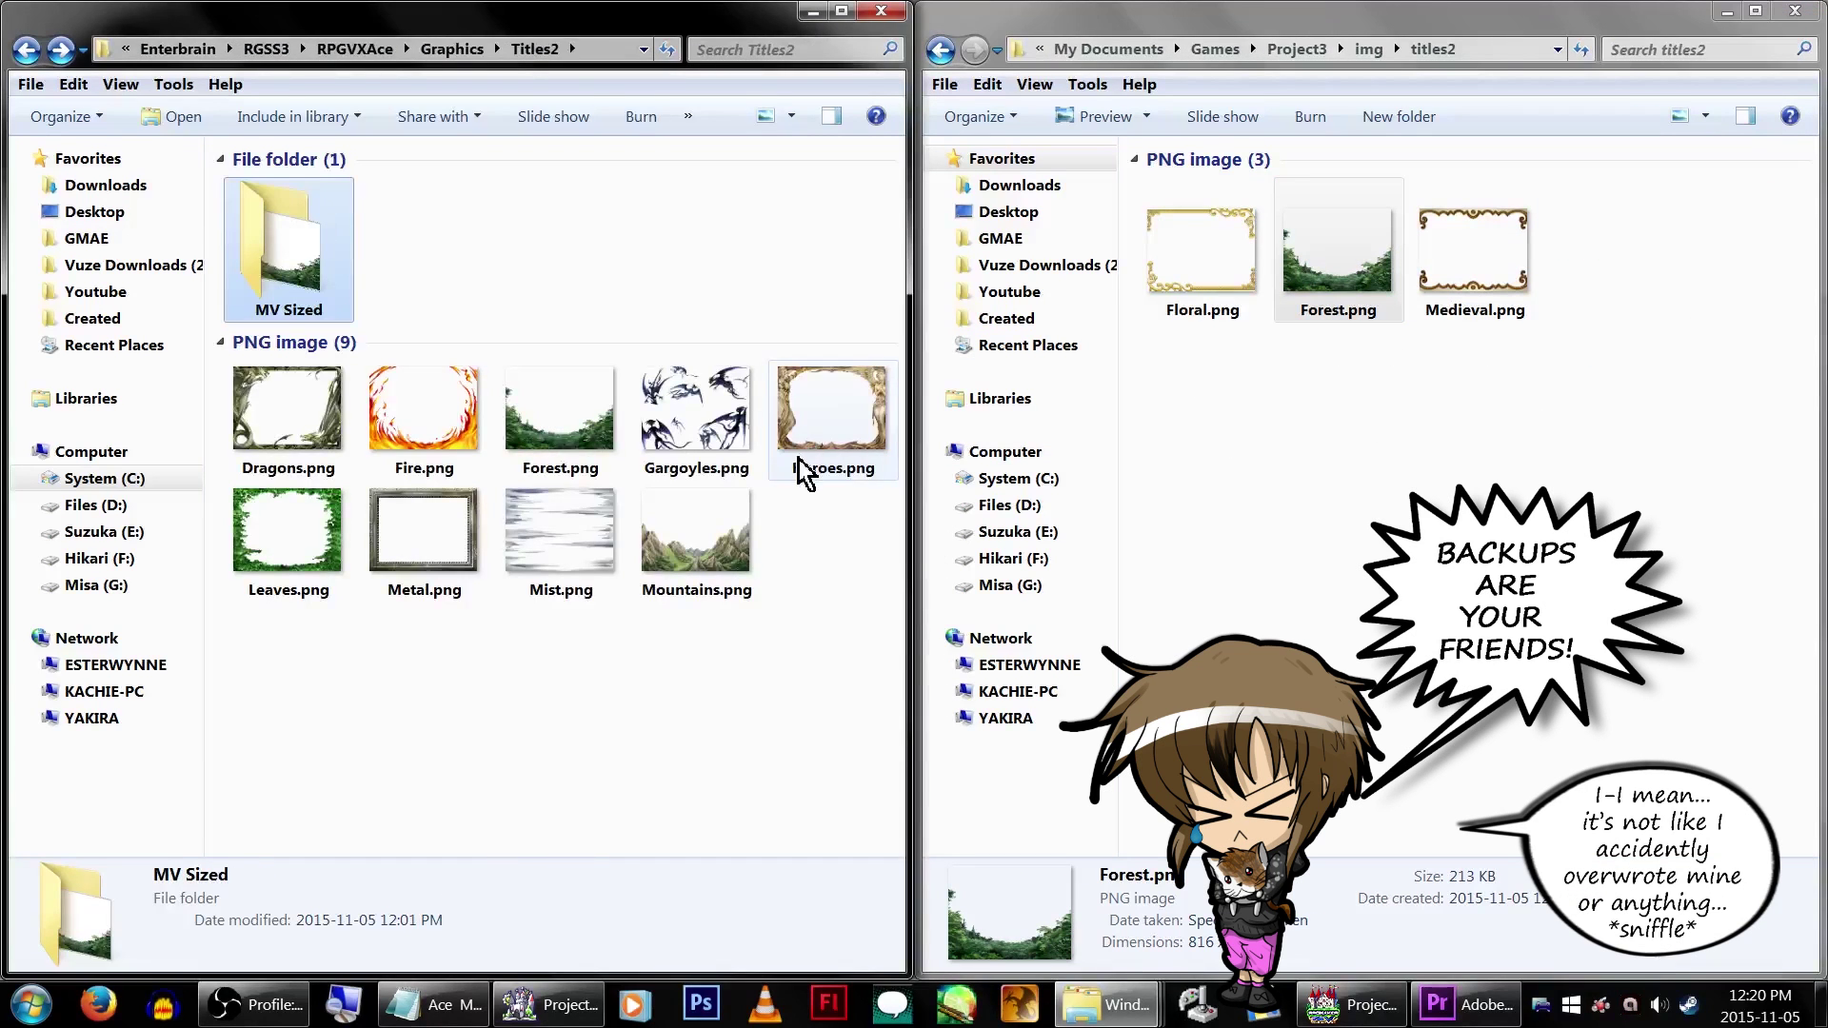
key(BackSpace)
key(Left)
key(Left)
key(Return)
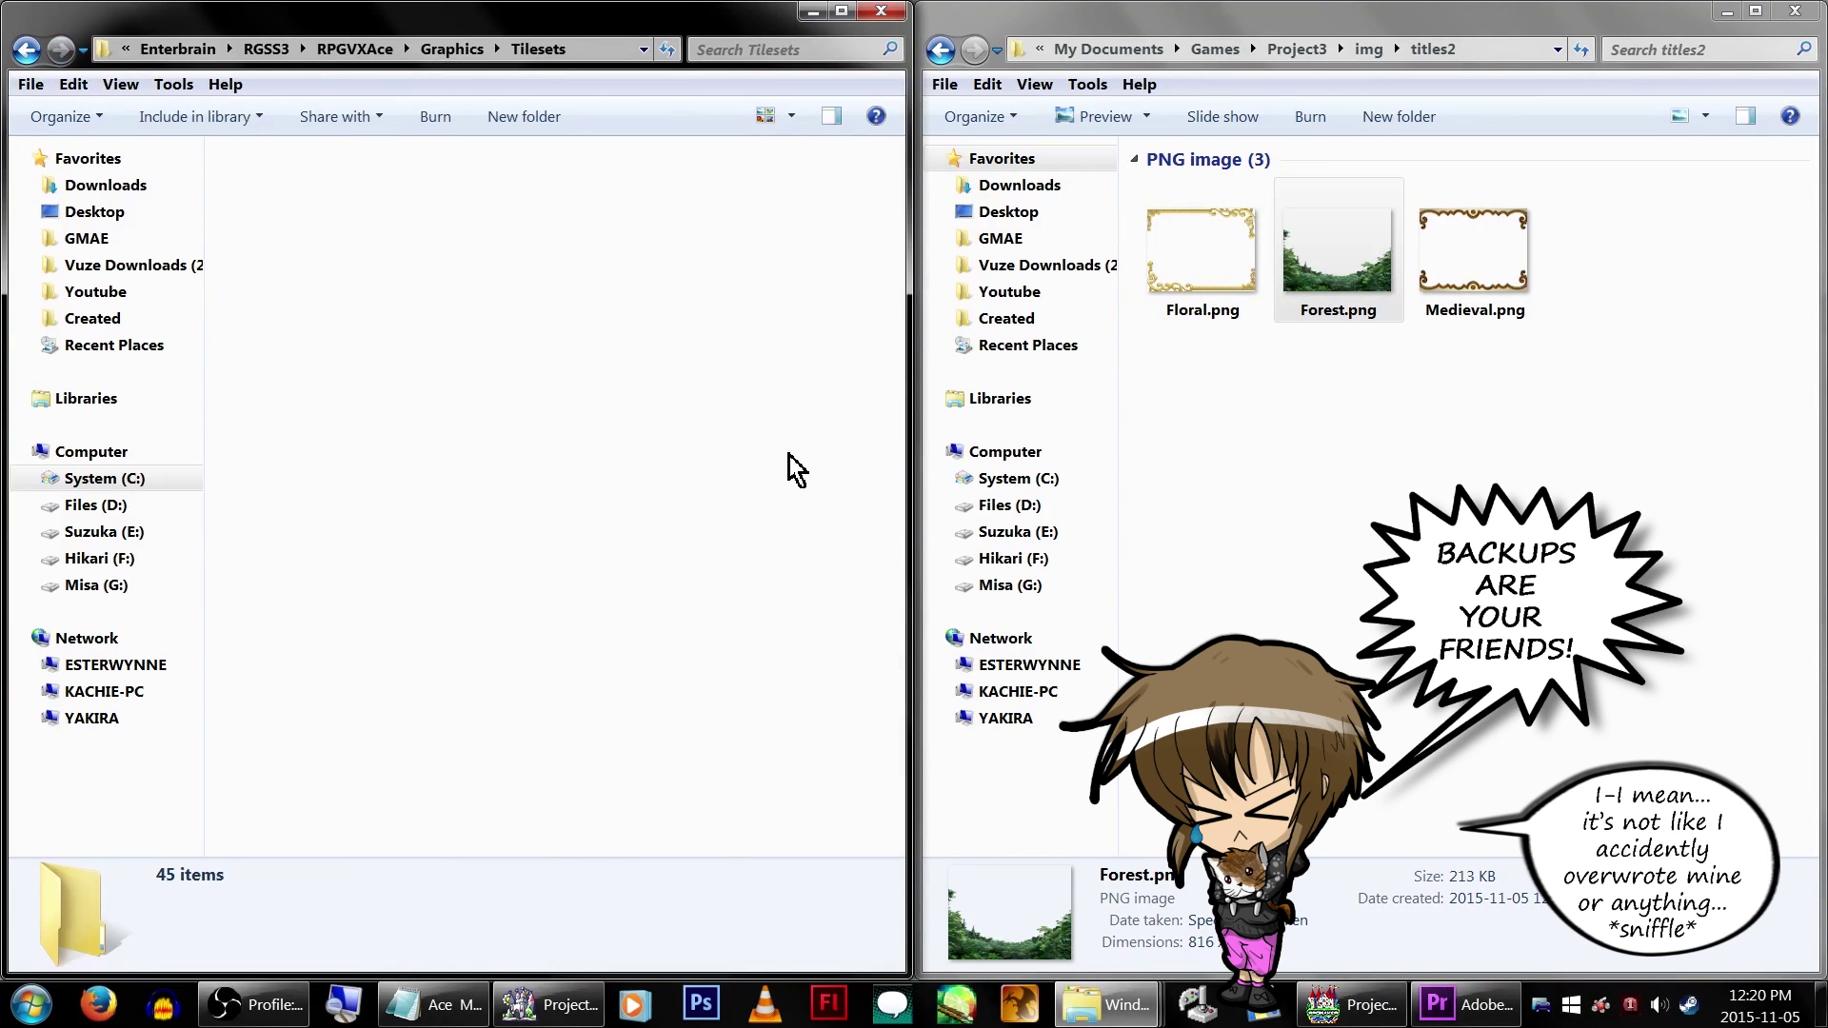
double_click(265, 233)
click(307, 295)
scroll(307, 295, down, 1)
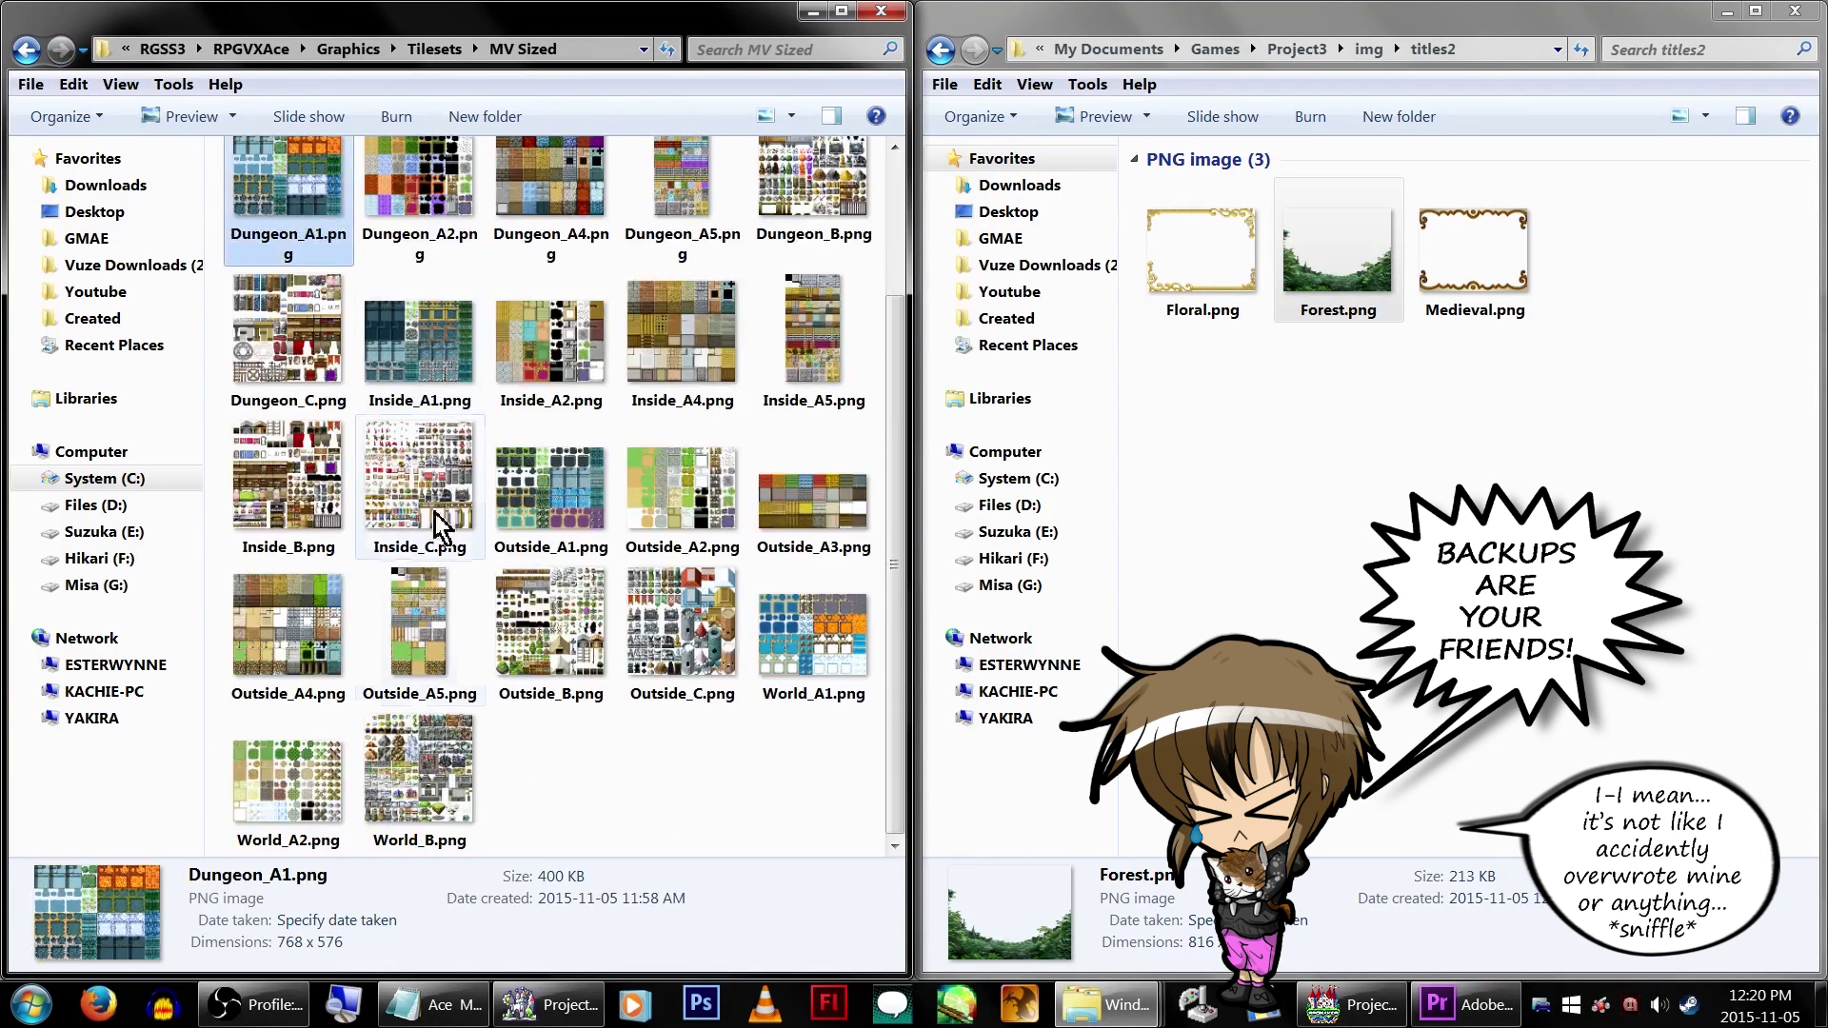
shift+click(457, 815)
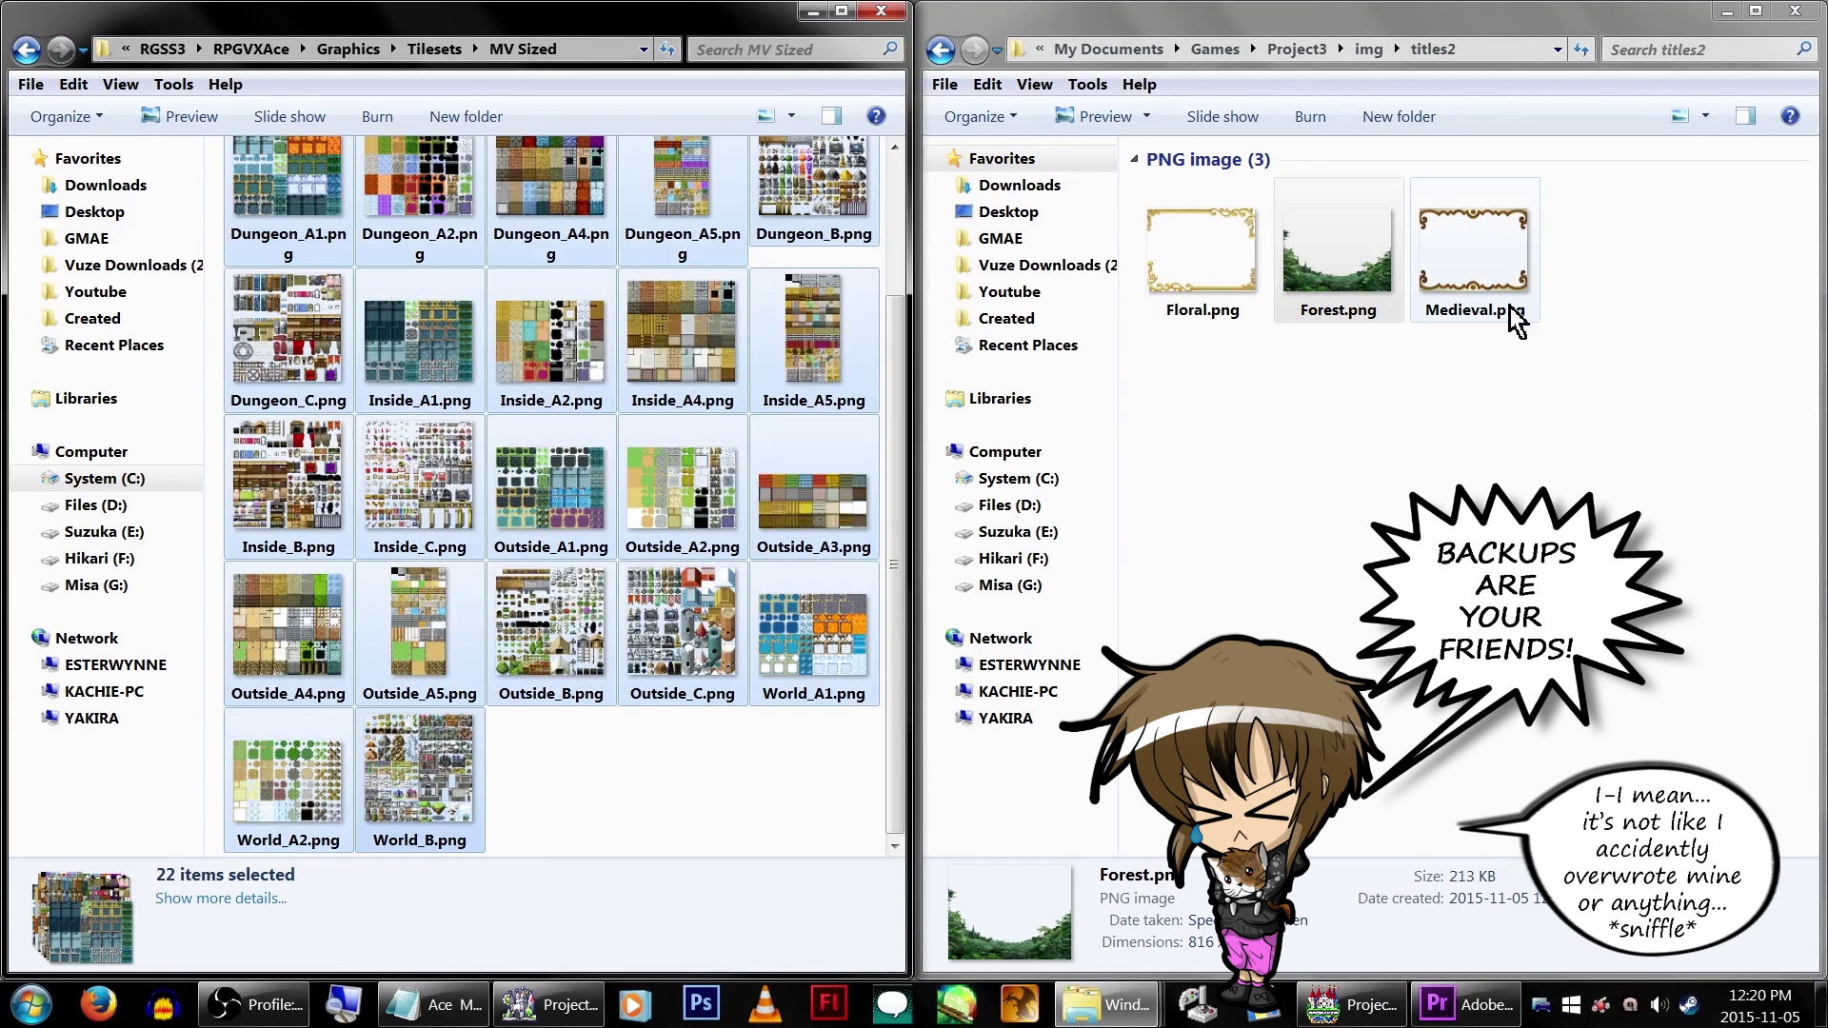
click(1368, 49)
double_click(1571, 324)
key(ctrl+v)
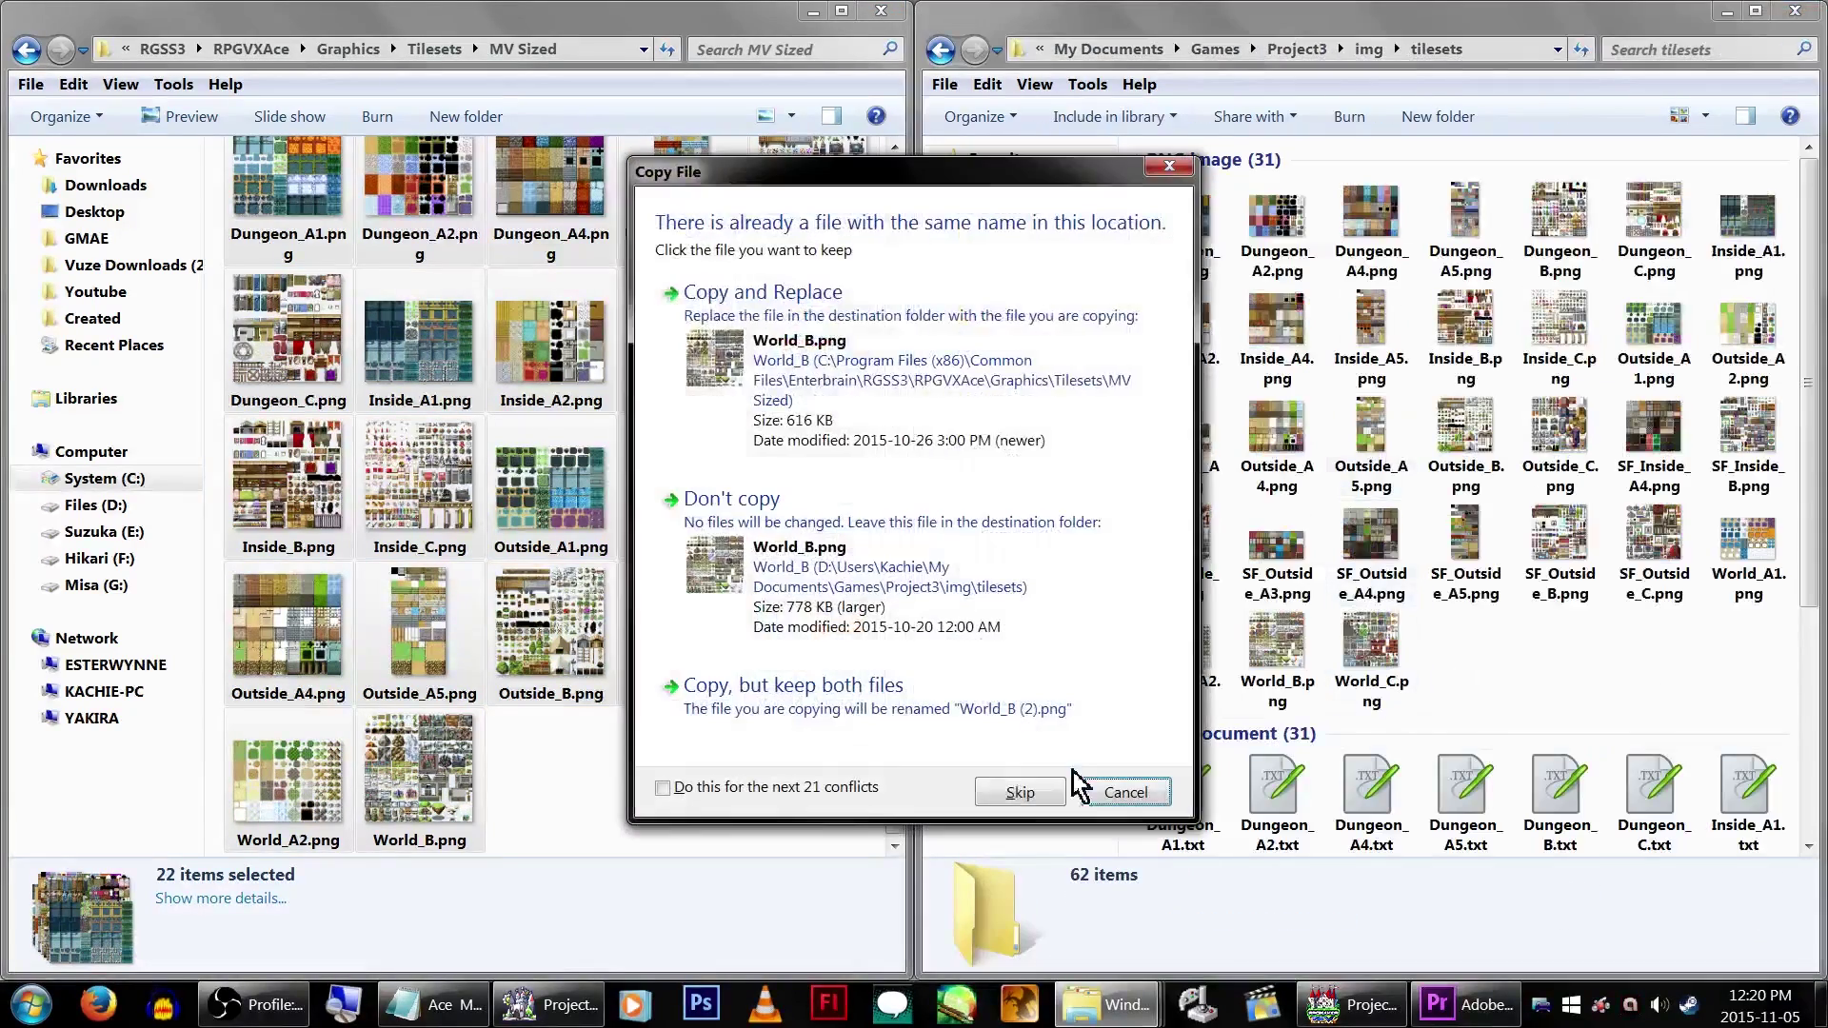
click(867, 438)
key(BackSpace)
key(BackSpace)
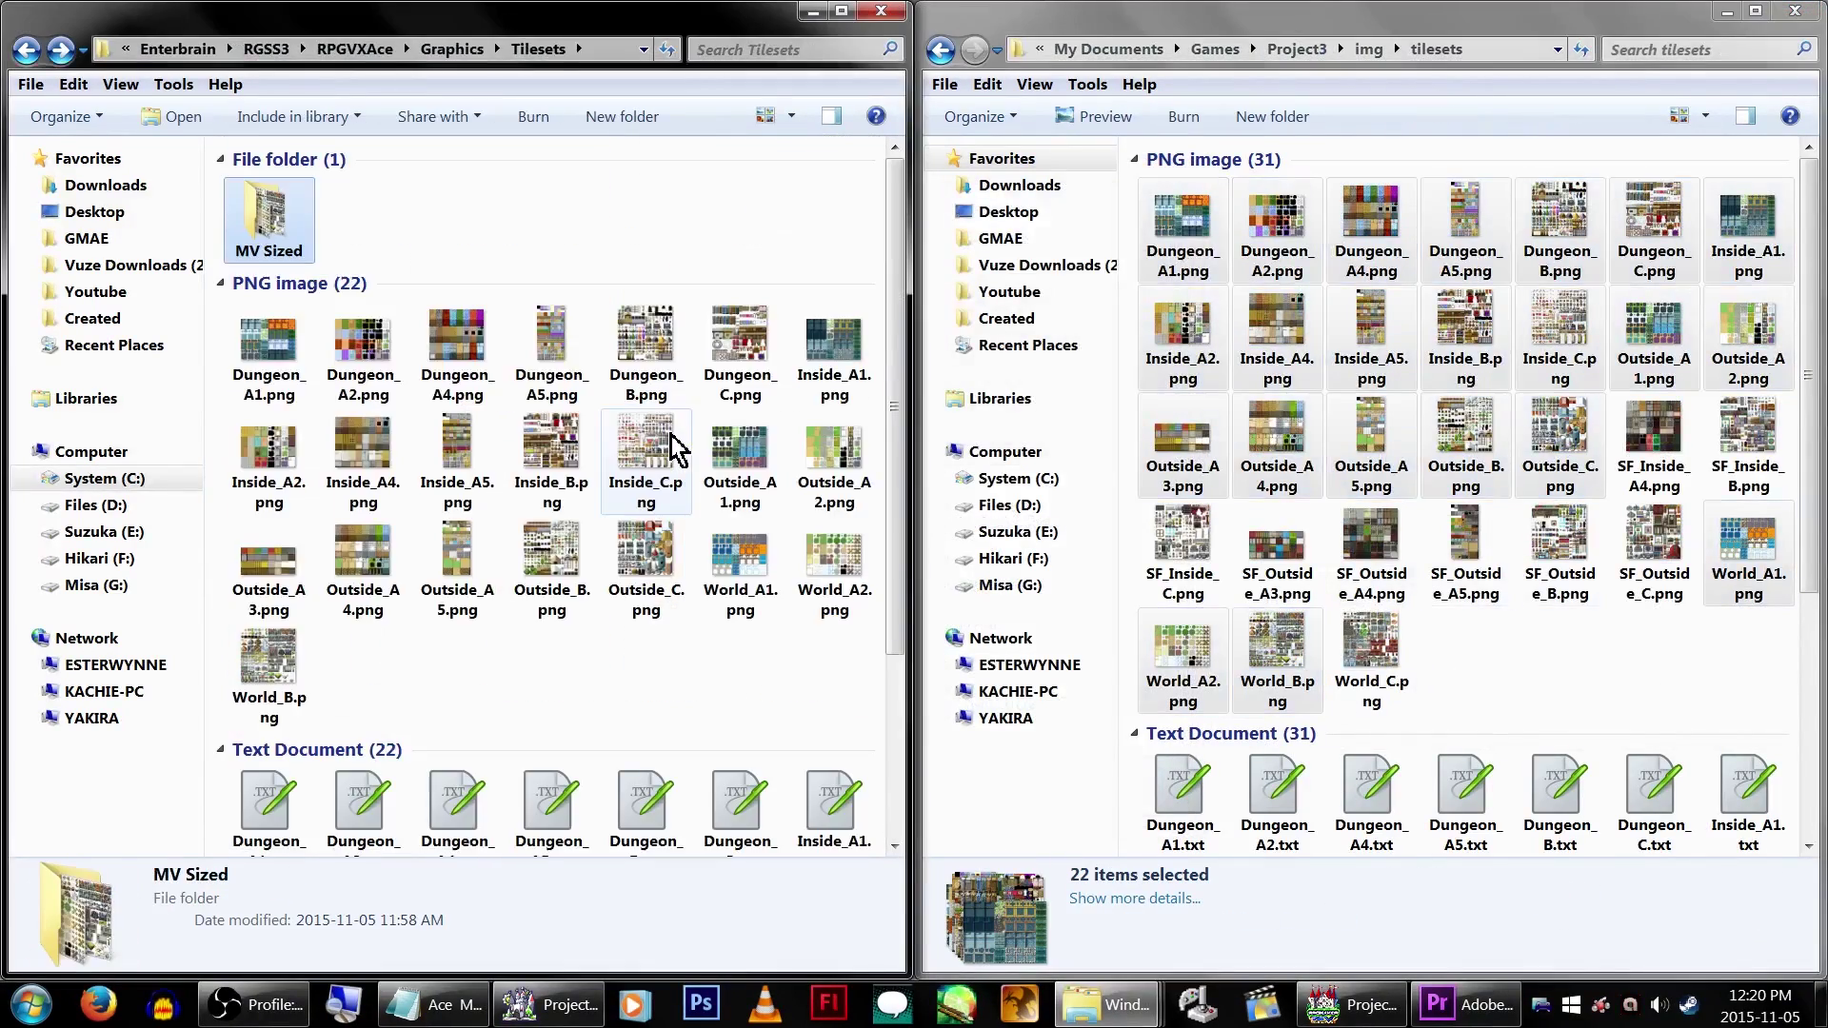
key(Left)
key(Left)
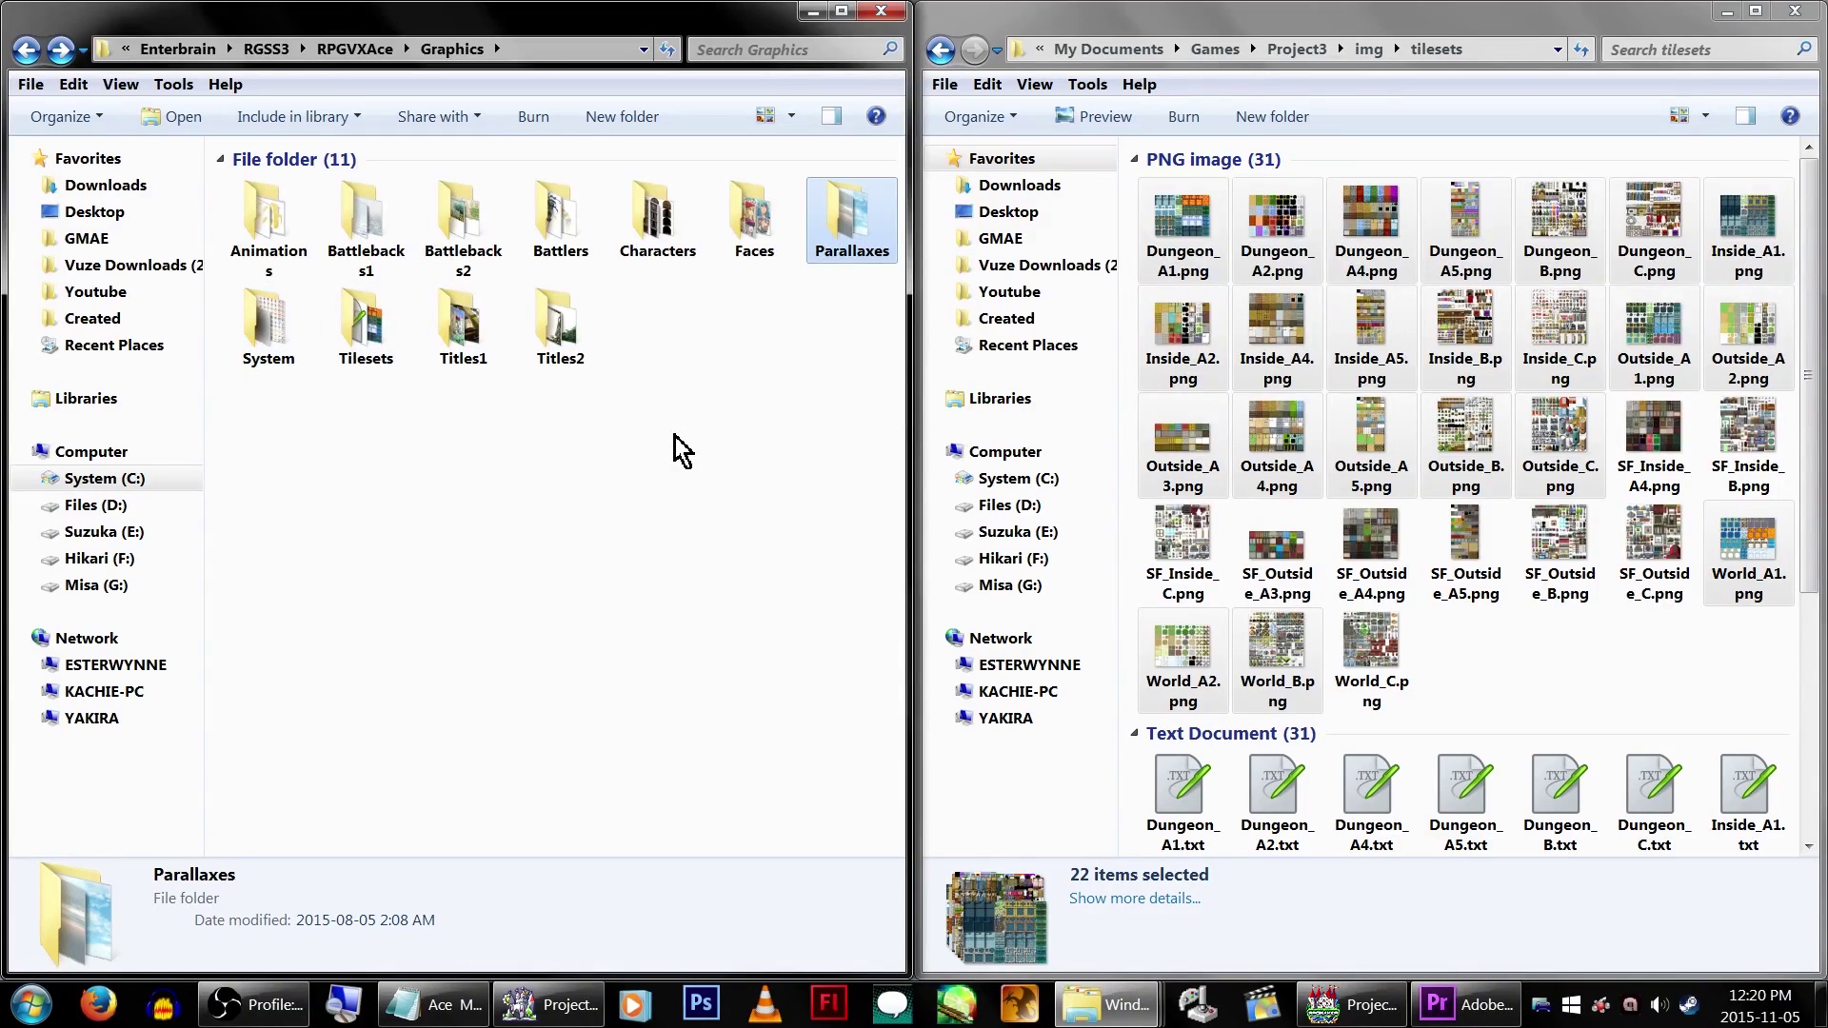
Replace Project3's Actor1–Actor5 face images with the MV-sized RTP faces
double_click(754, 228)
double_click(328, 276)
key(ctrl+a)
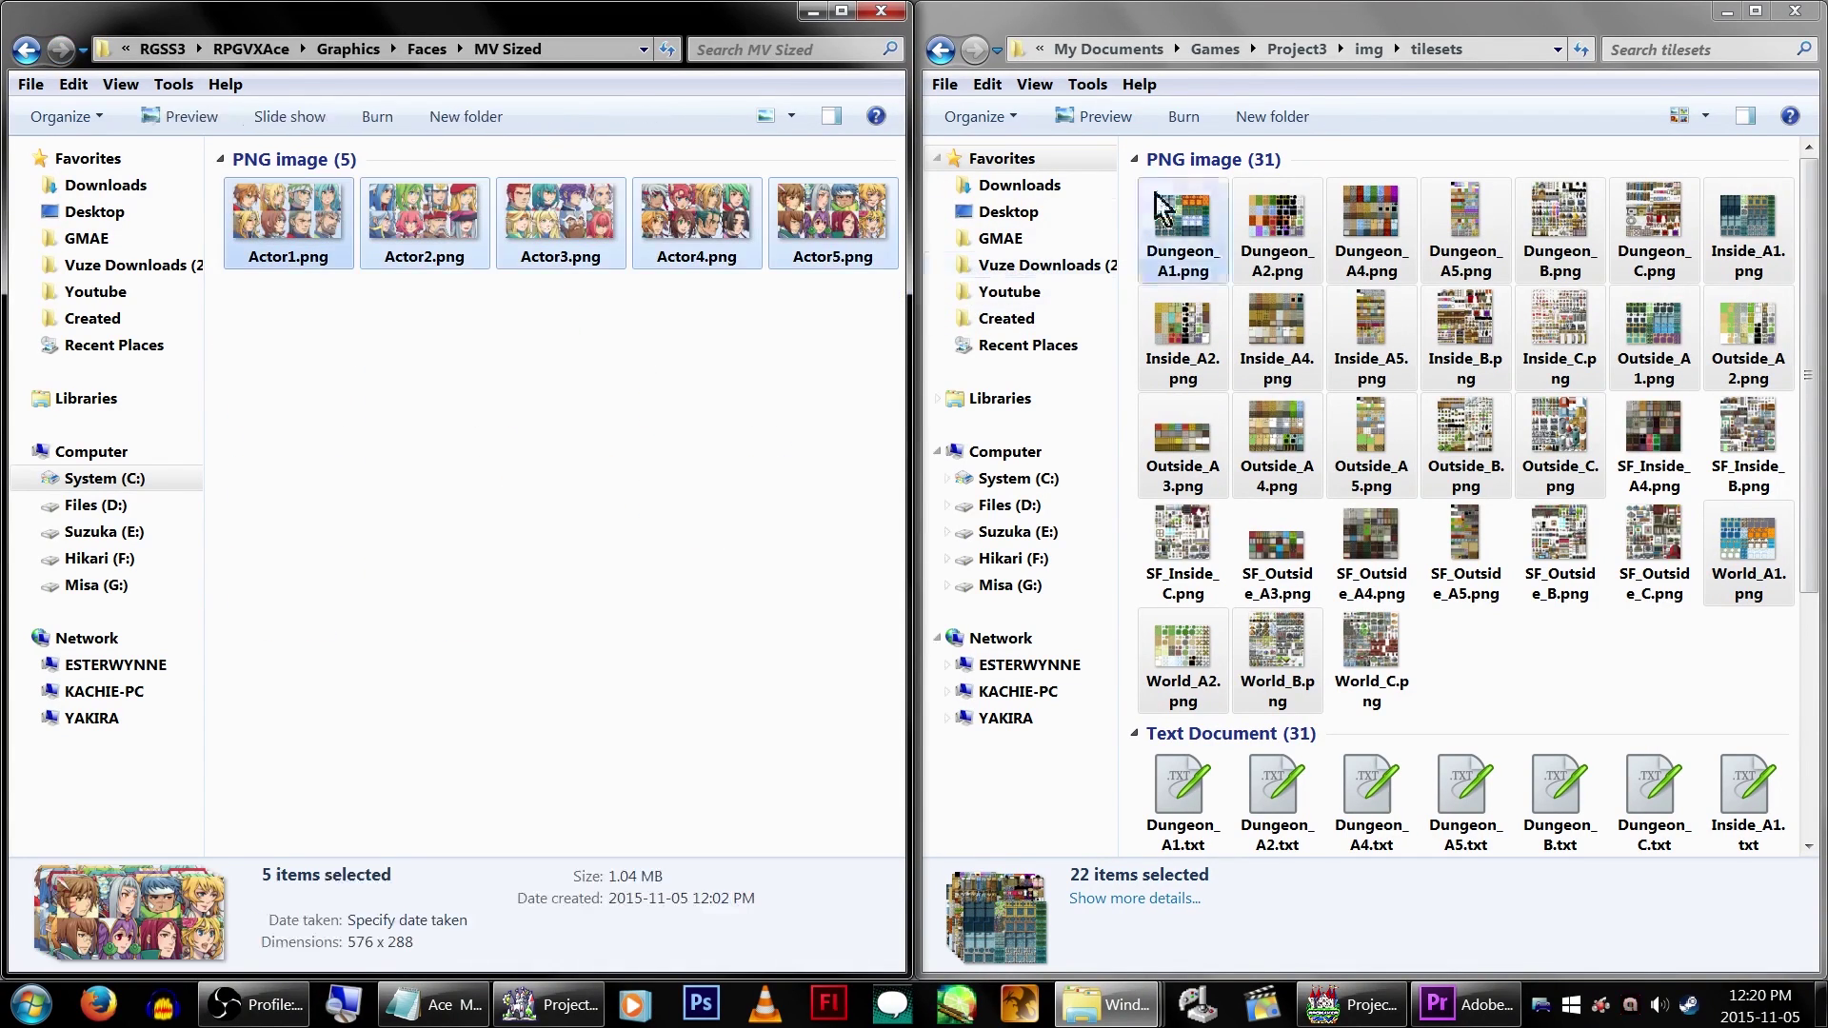
click(1397, 49)
click(1369, 48)
double_click(1669, 219)
key(ctrl+v)
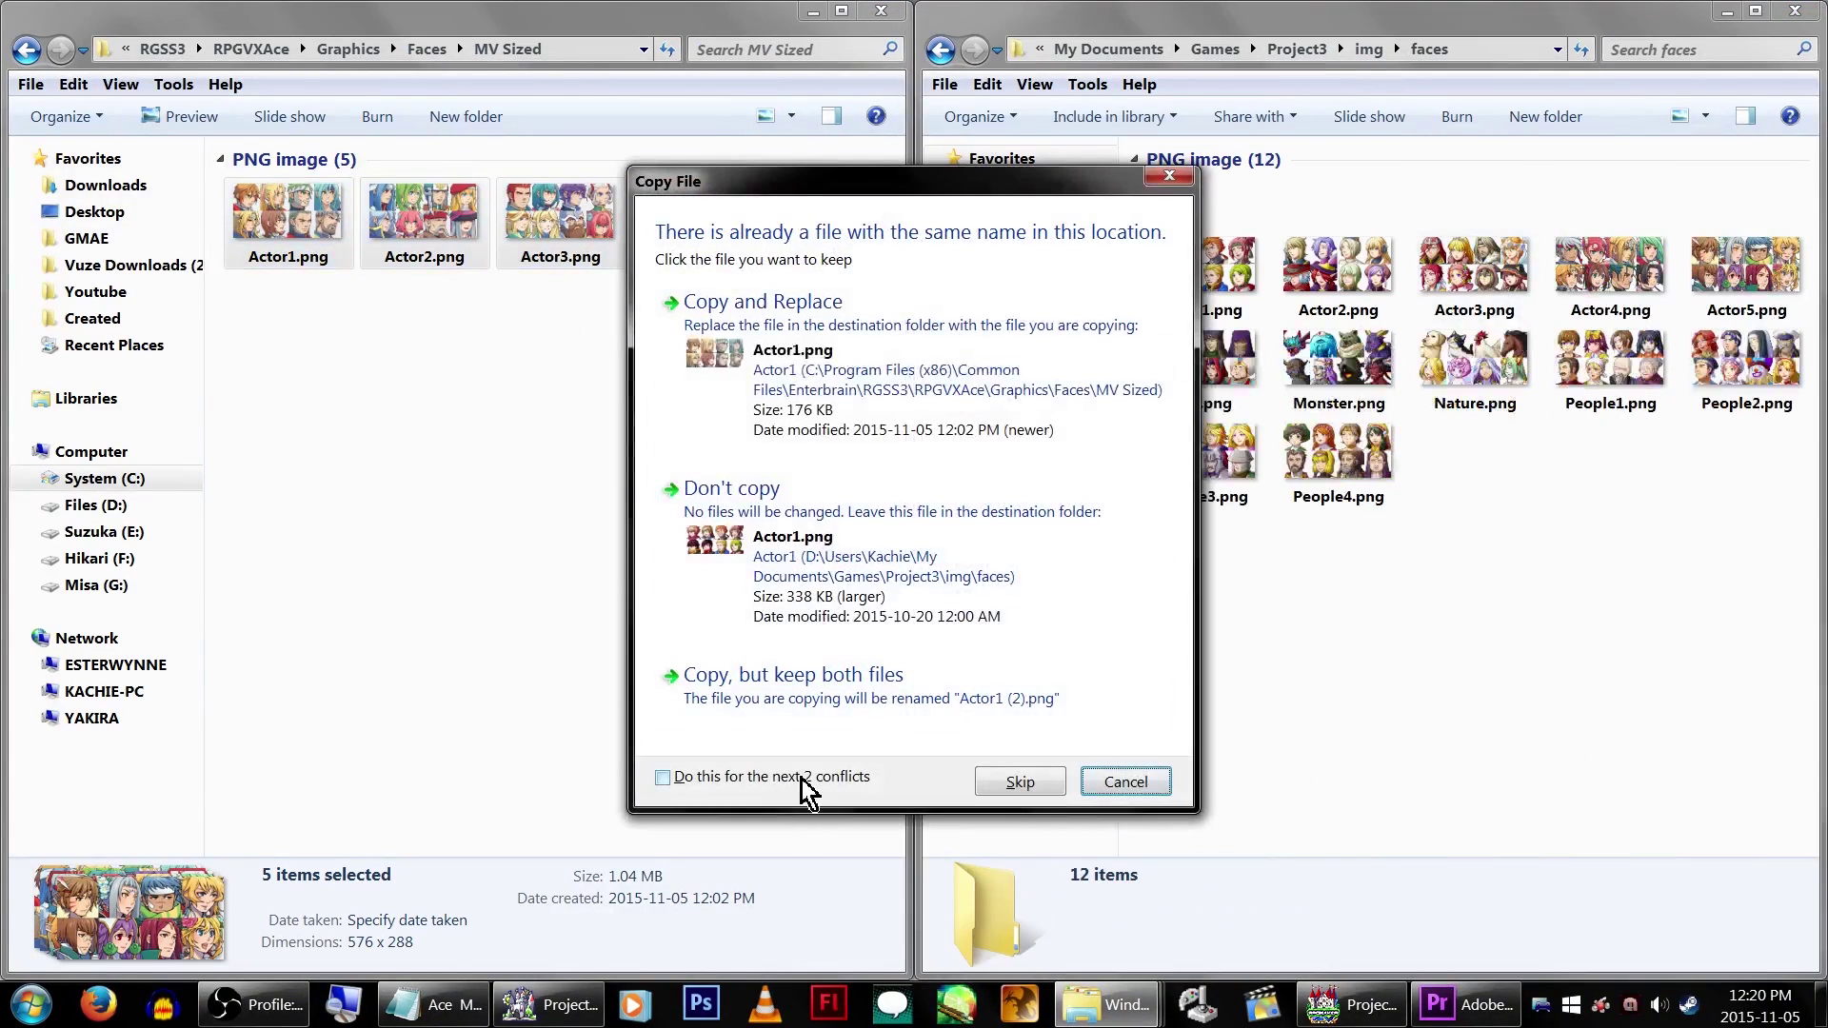
click(802, 790)
click(928, 386)
Replace Project3's Actor character sheets with the MV-sized RTP Characters images
key(BackSpace)
key(BackSpace)
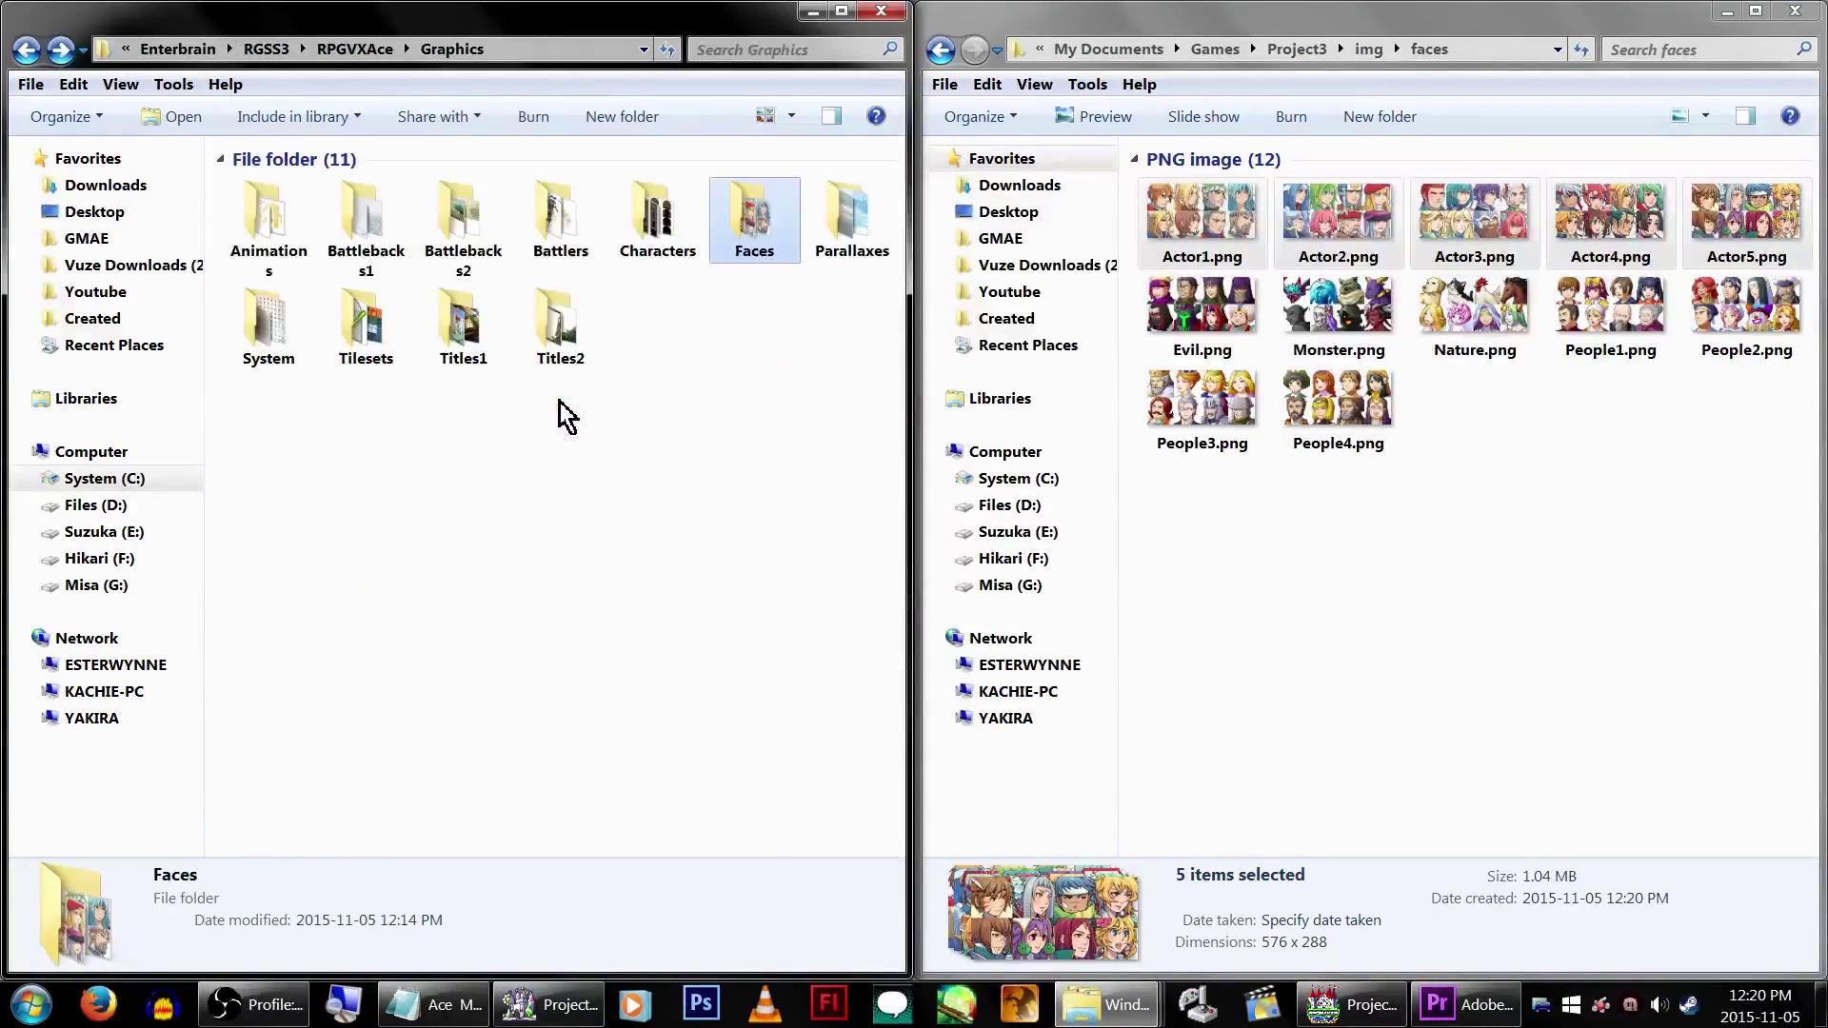
key(Left)
key(Return)
double_click(324, 286)
key(ctrl+a)
click(1296, 49)
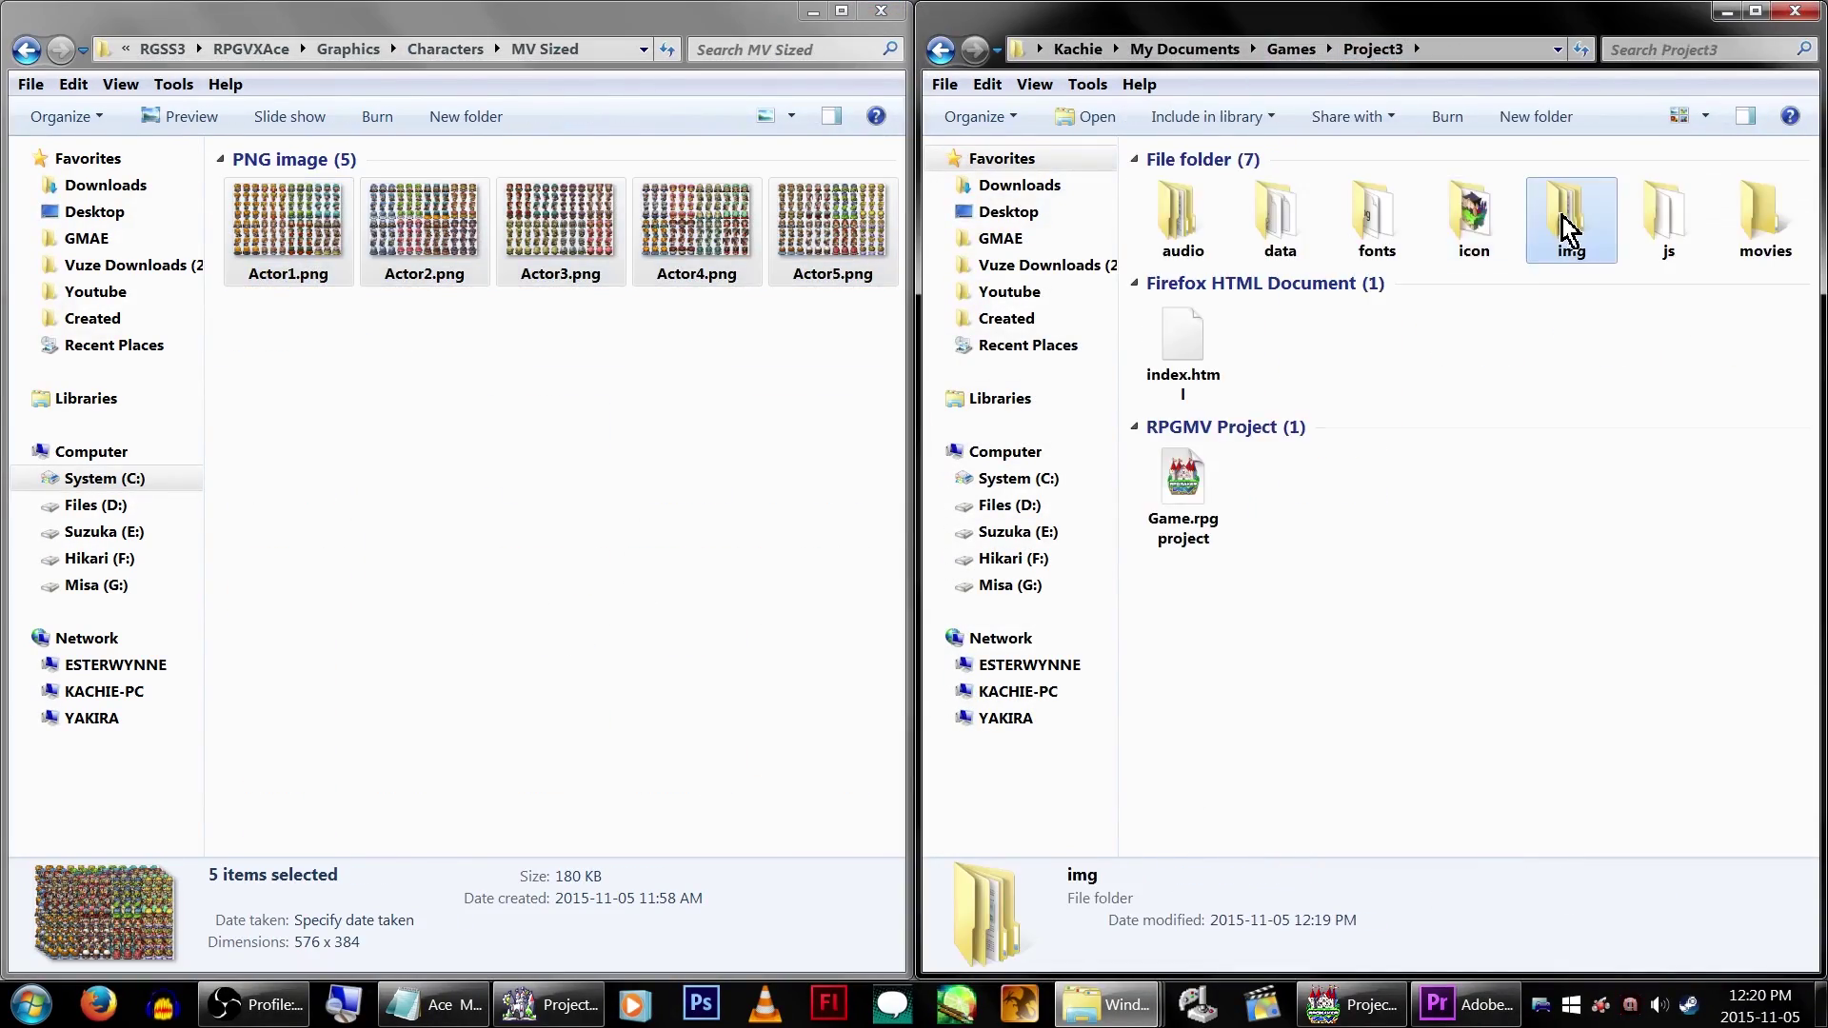
double_click(1564, 229)
double_click(1471, 200)
key(ctrl+v)
click(746, 539)
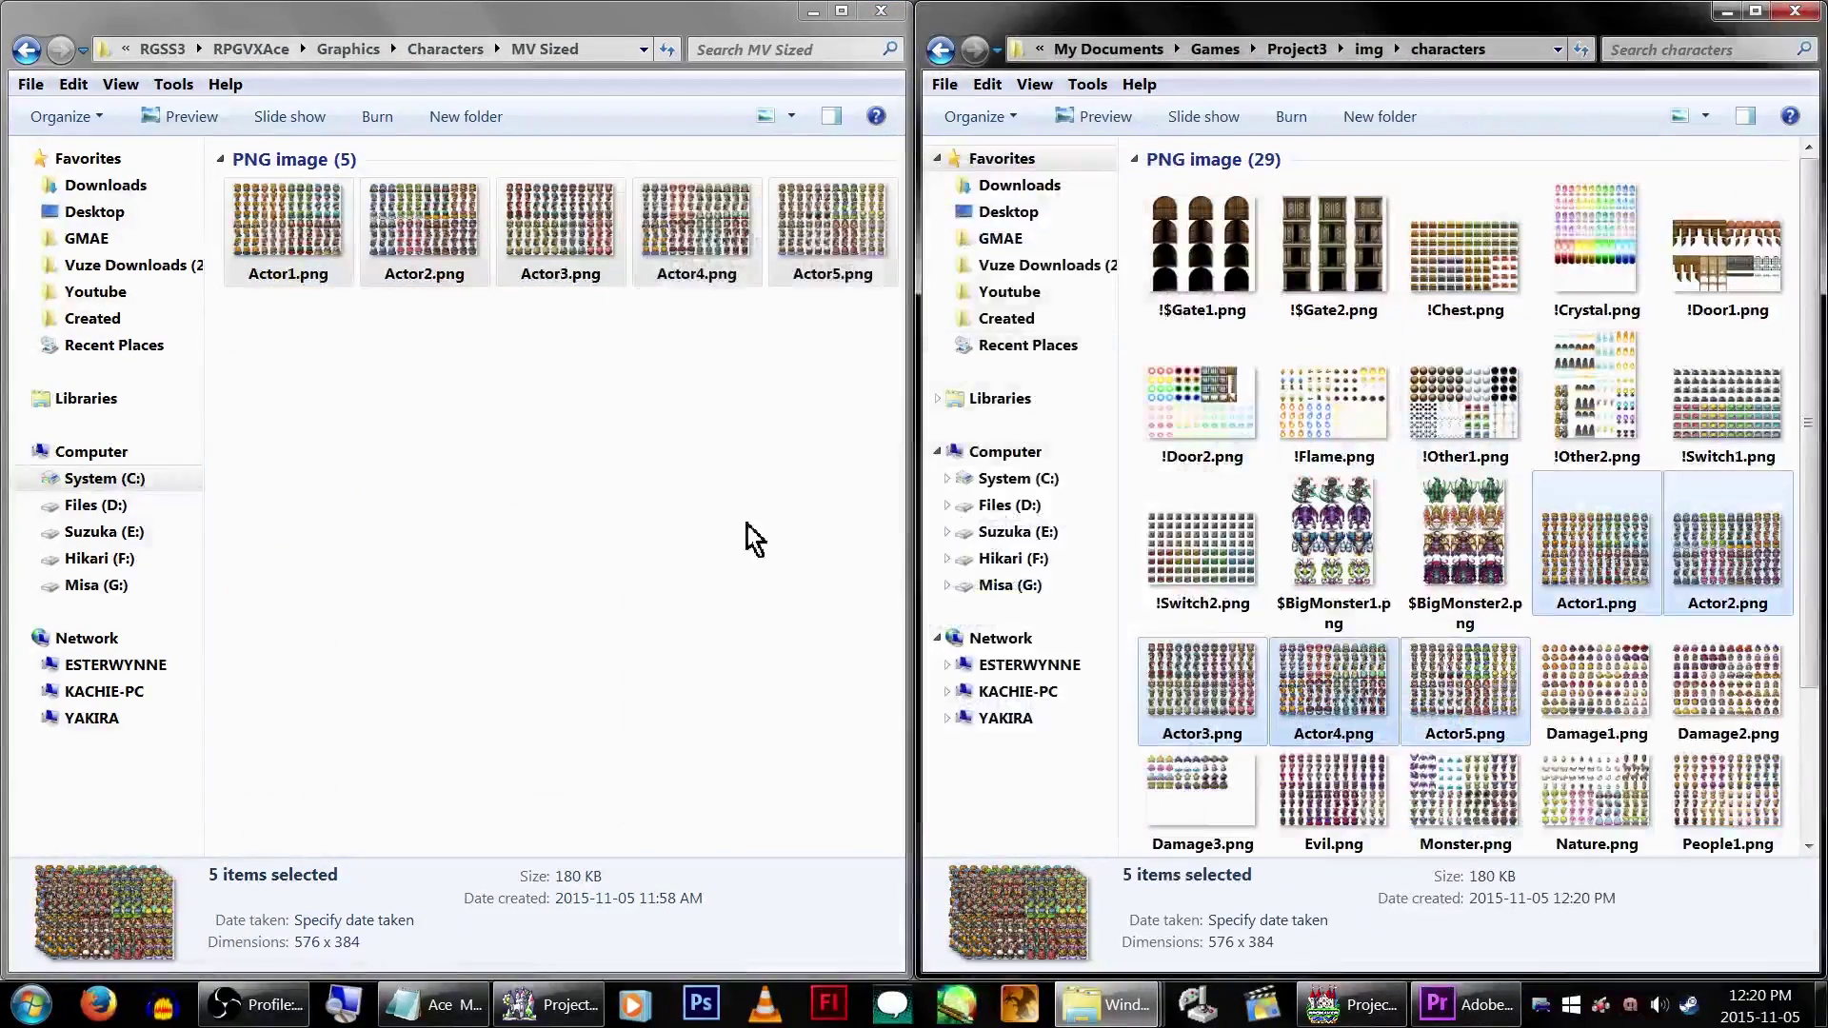
key(BackSpace)
key(BackSpace)
key(Left)
key(Left)
key(Left)
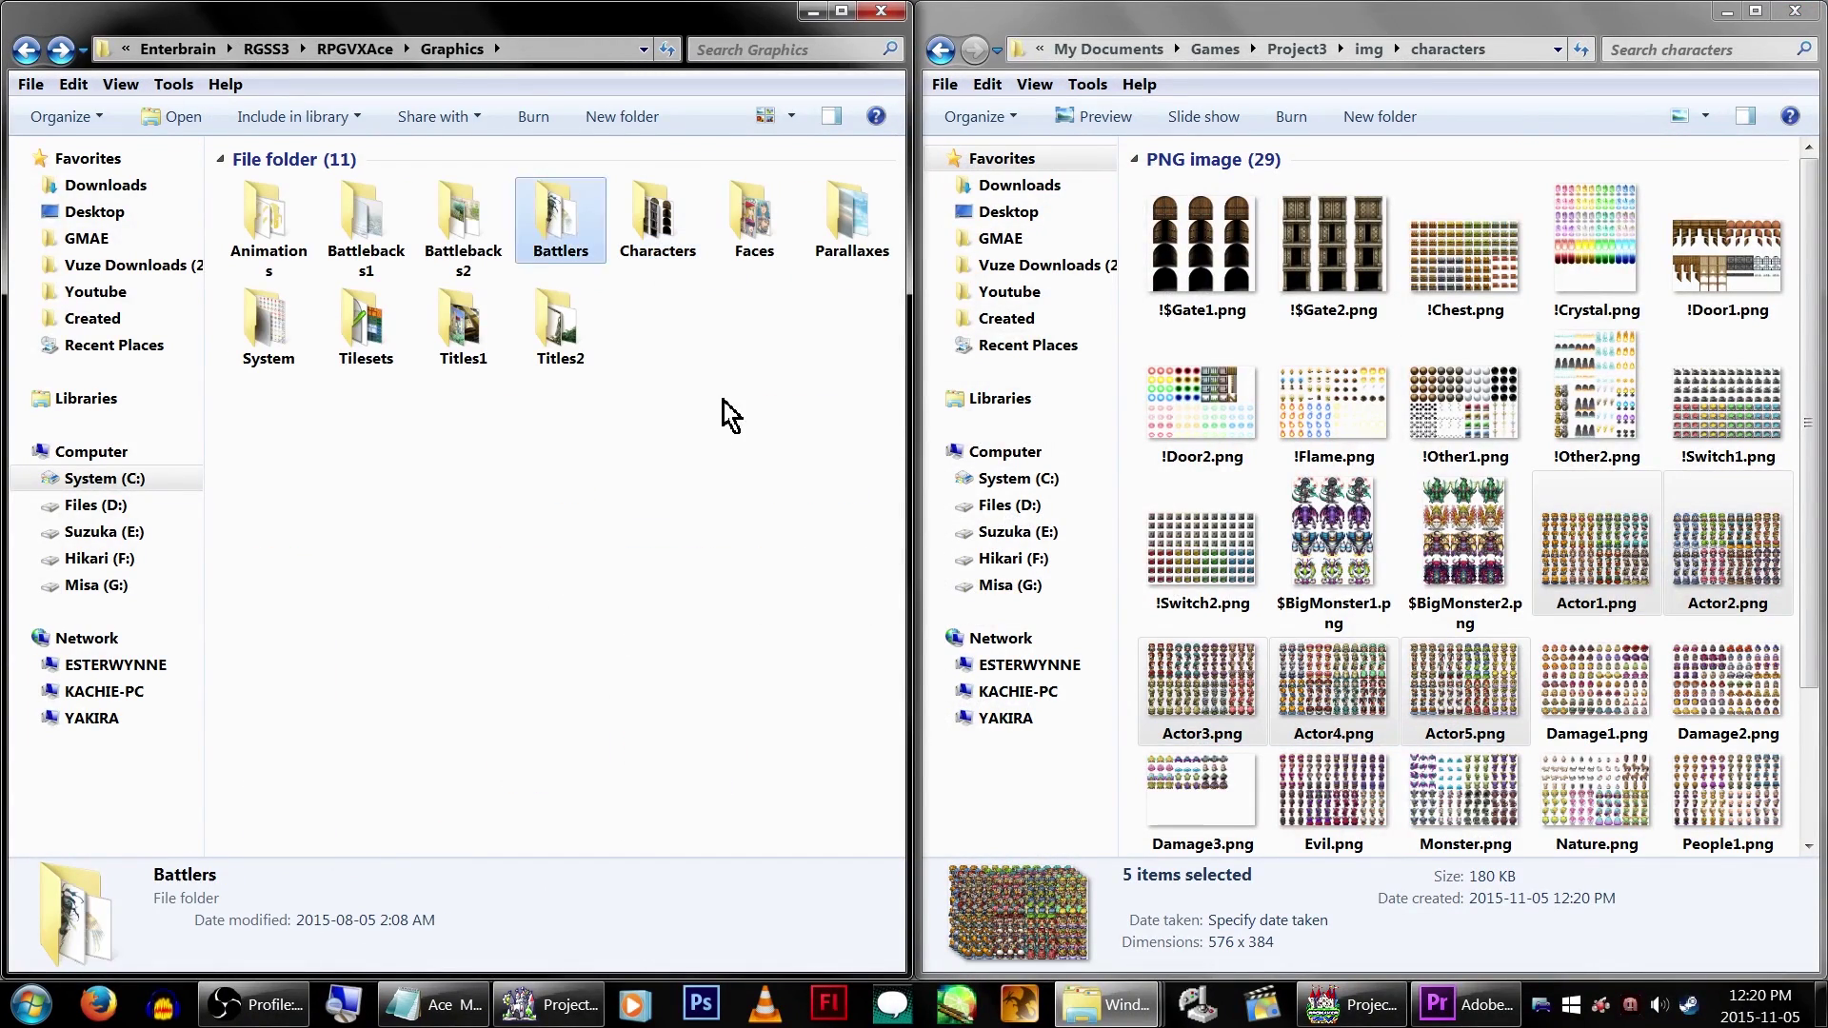
click(664, 678)
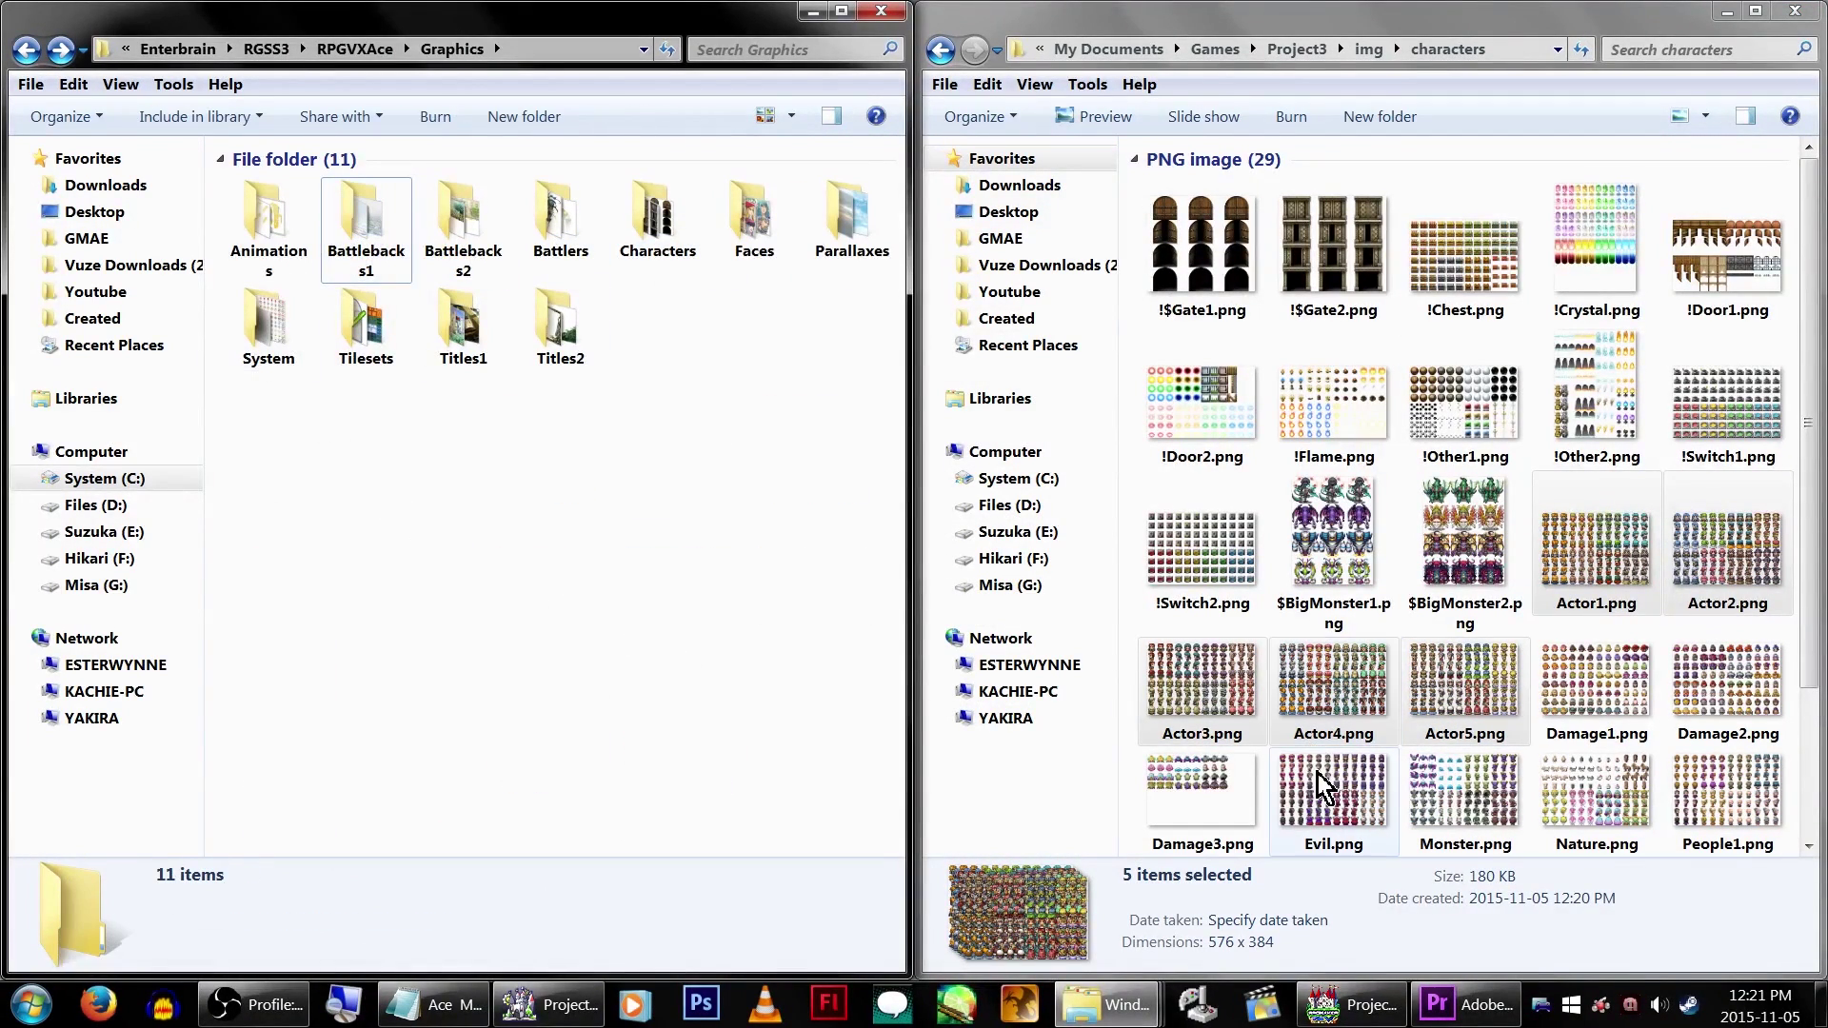
Bring RPG Maker MV forward to reload Project3 with its converted maps
click(1351, 1004)
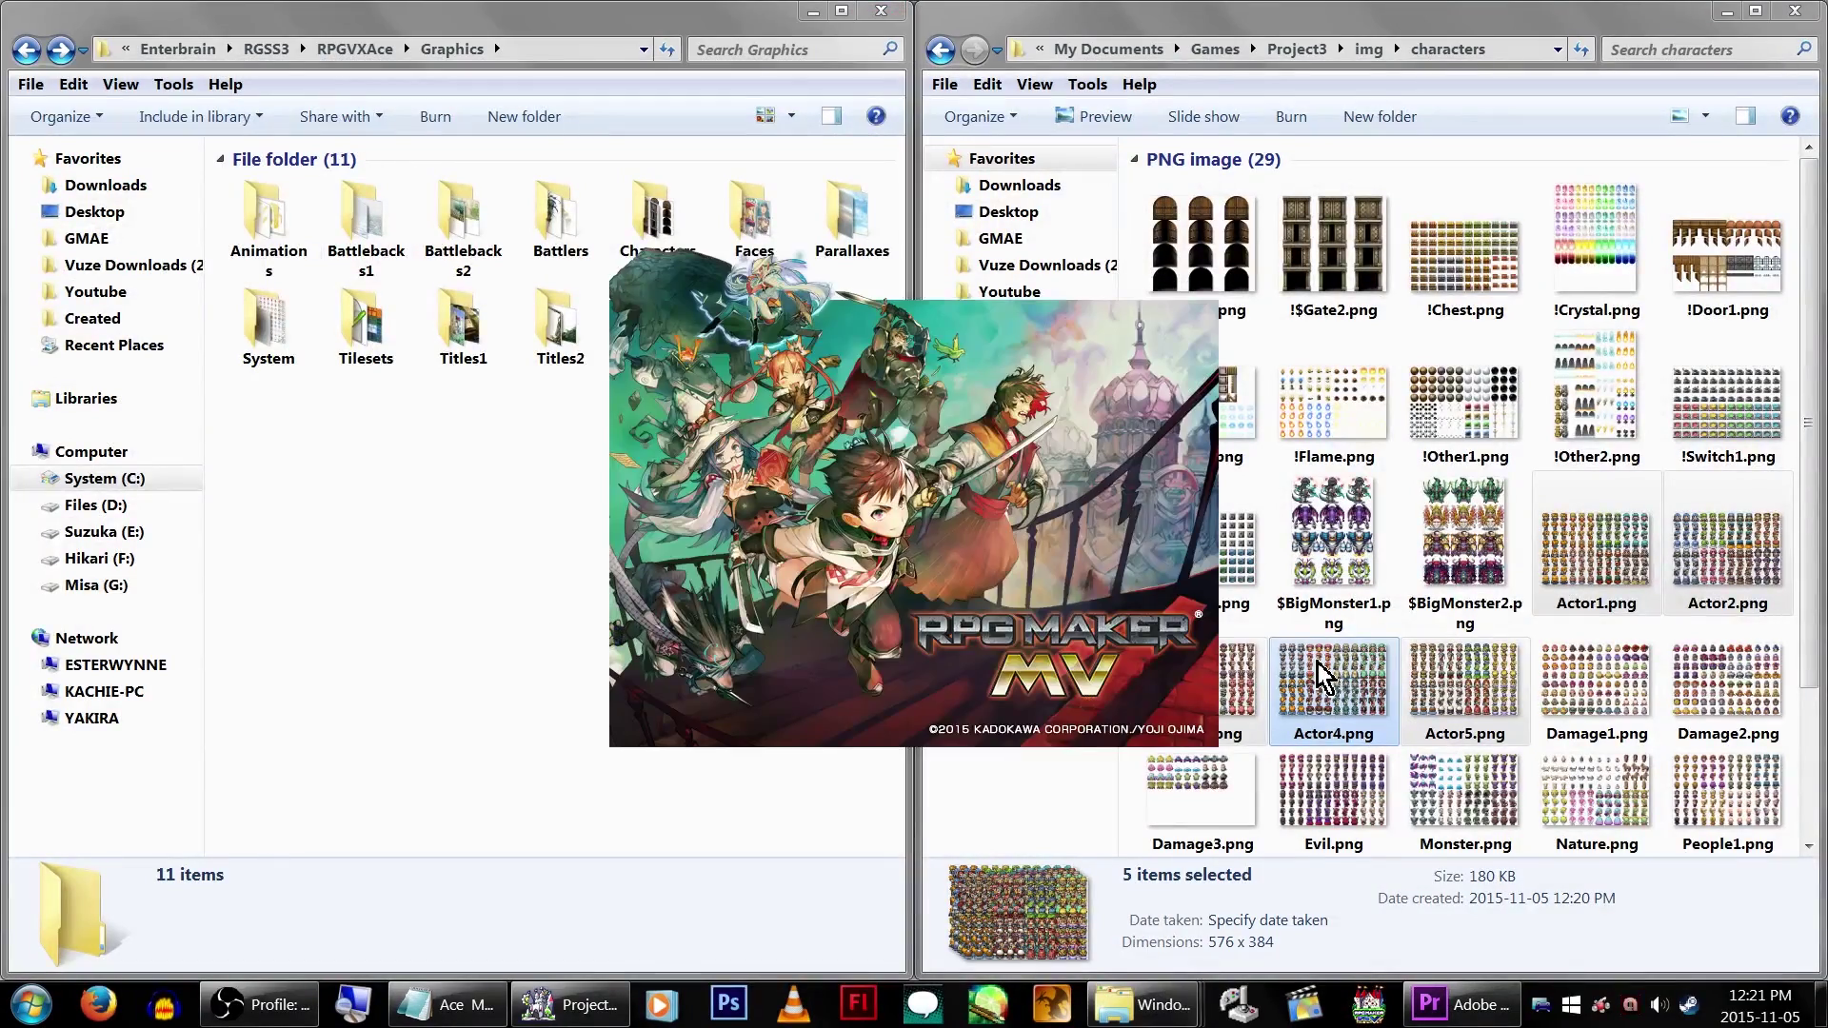
View the converted Market and Field 1 maps, then check and close Field 1's Map Properties
scroll(914, 596, down, 10)
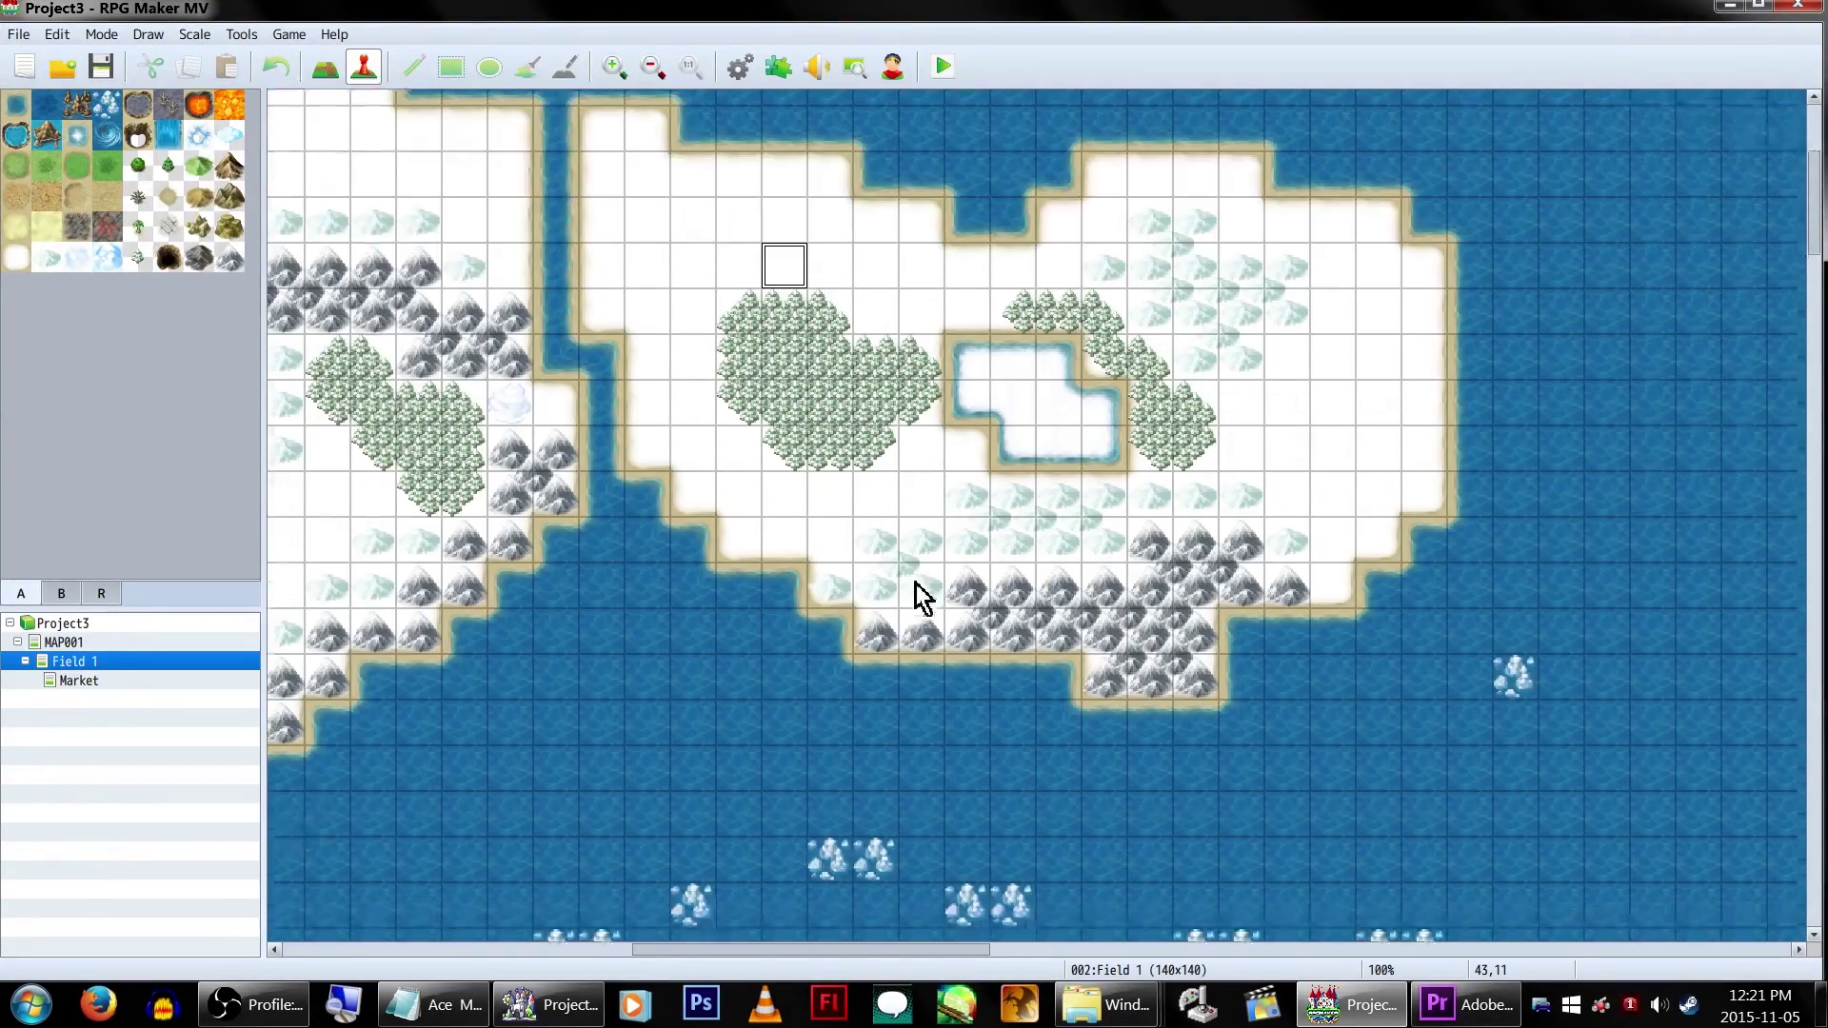
click(137, 683)
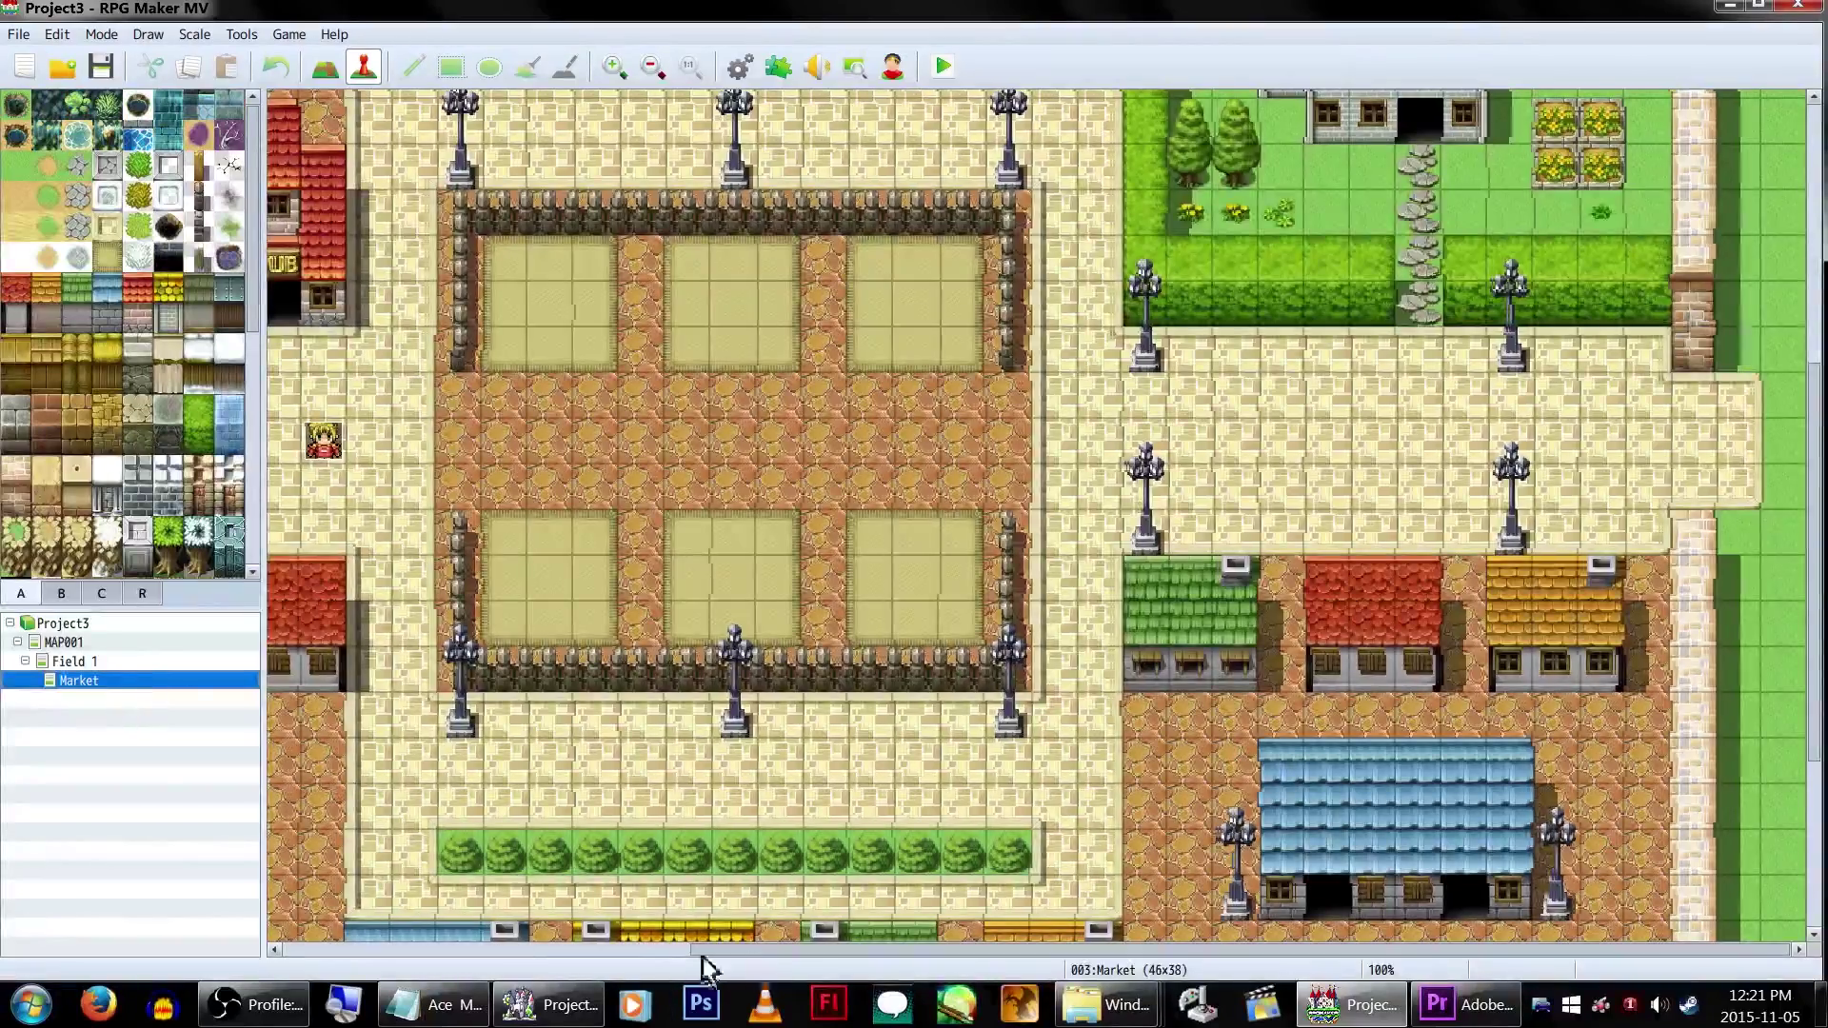
scroll(333, 766, left, 4)
click(181, 660)
double_click(227, 668)
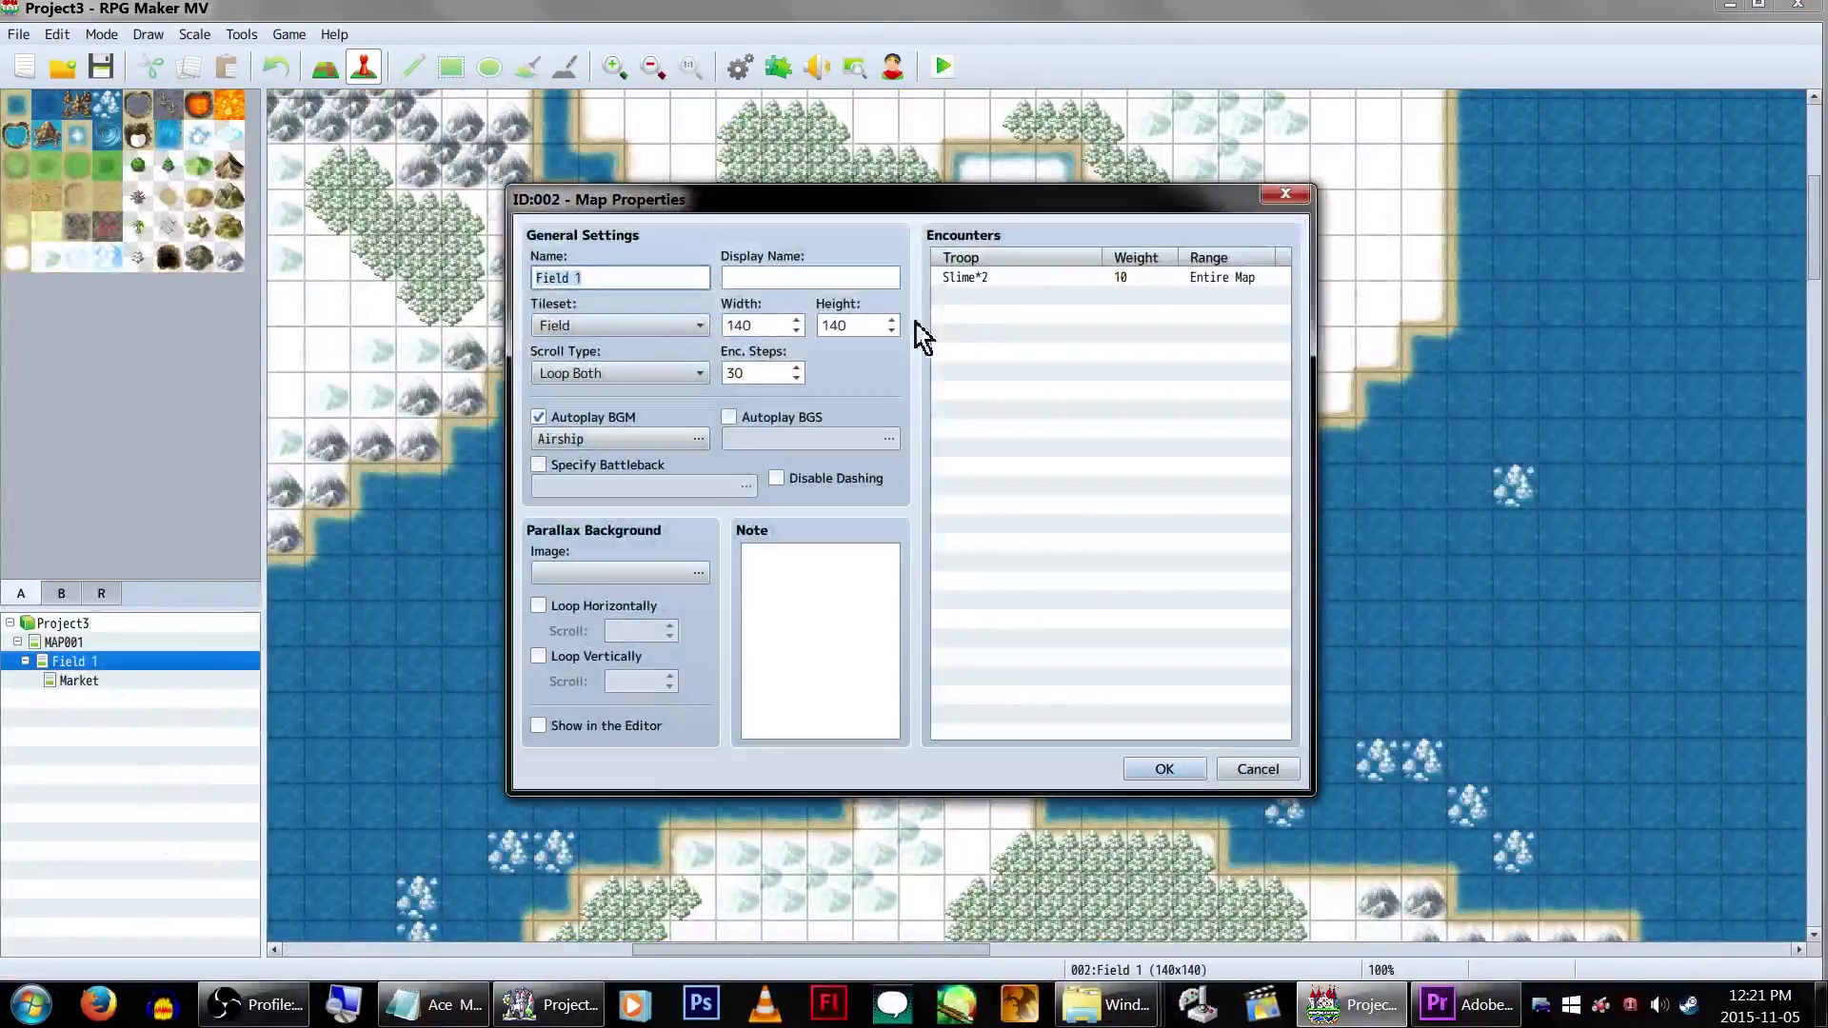
click(1164, 768)
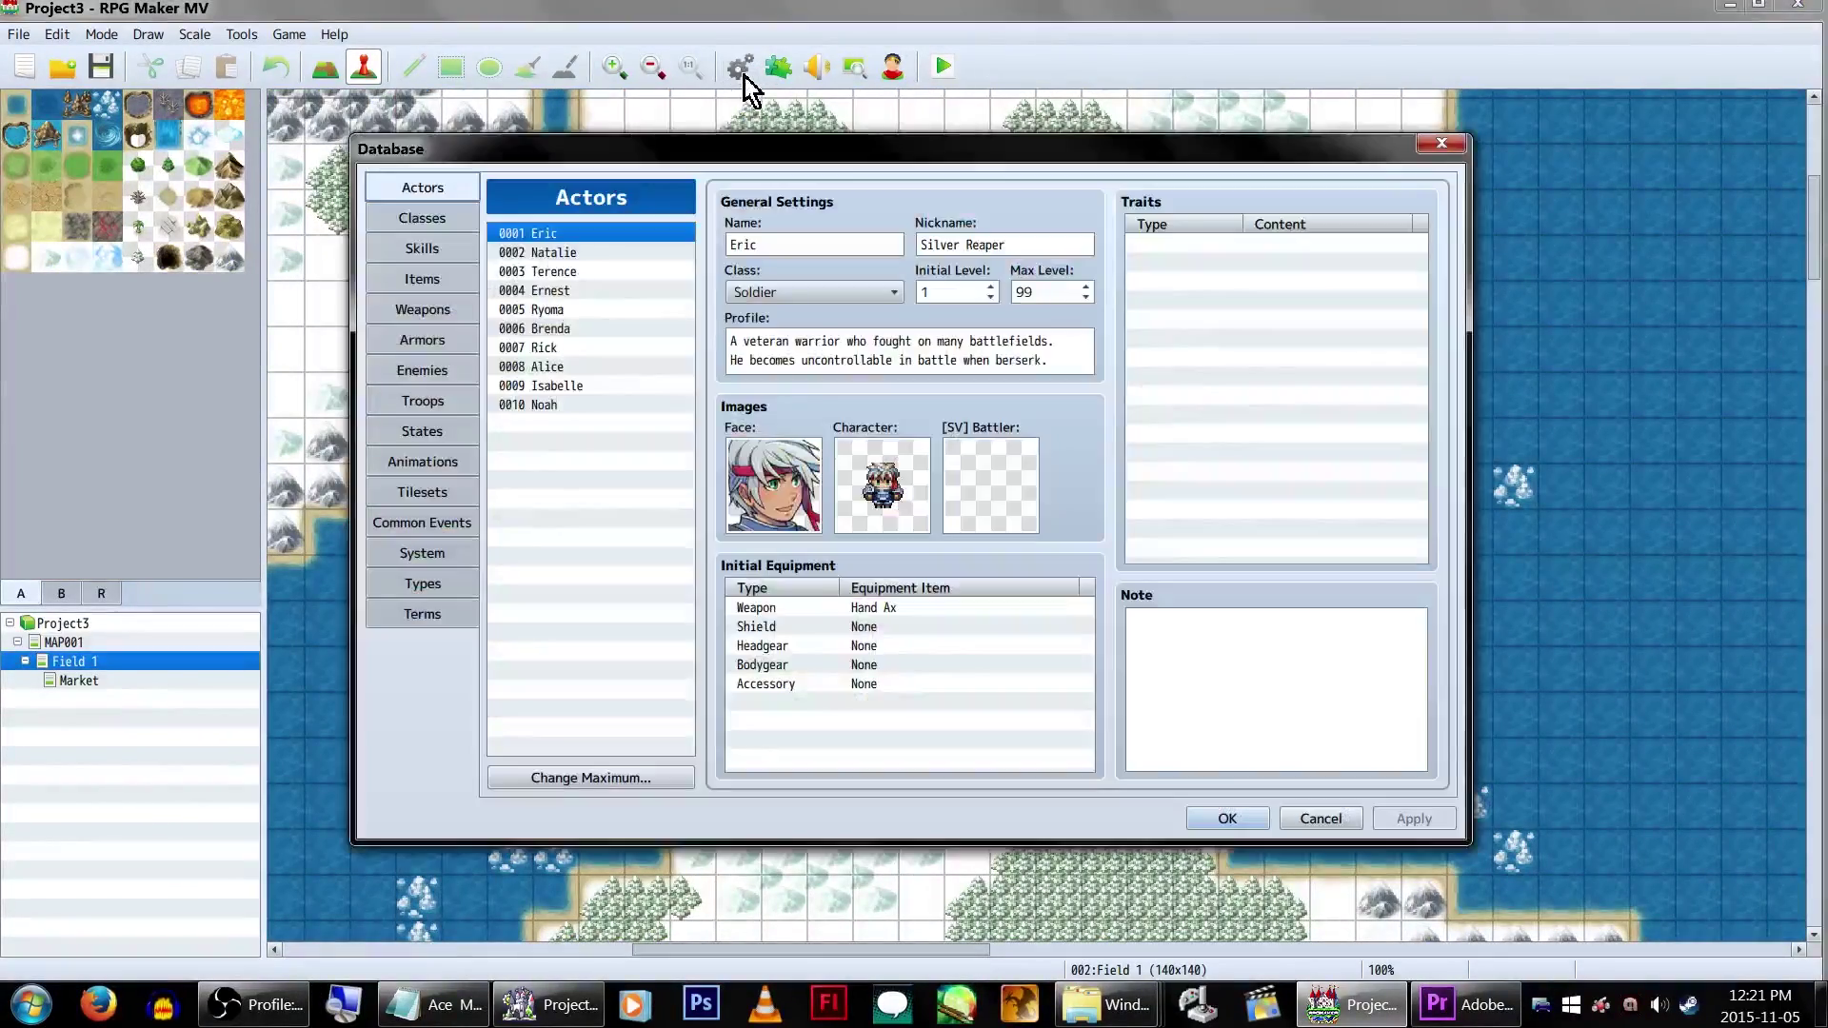
Browse the converted Skills, Items, Enemies and Troops, ending on the troop list with Slime*2
click(446, 254)
click(423, 280)
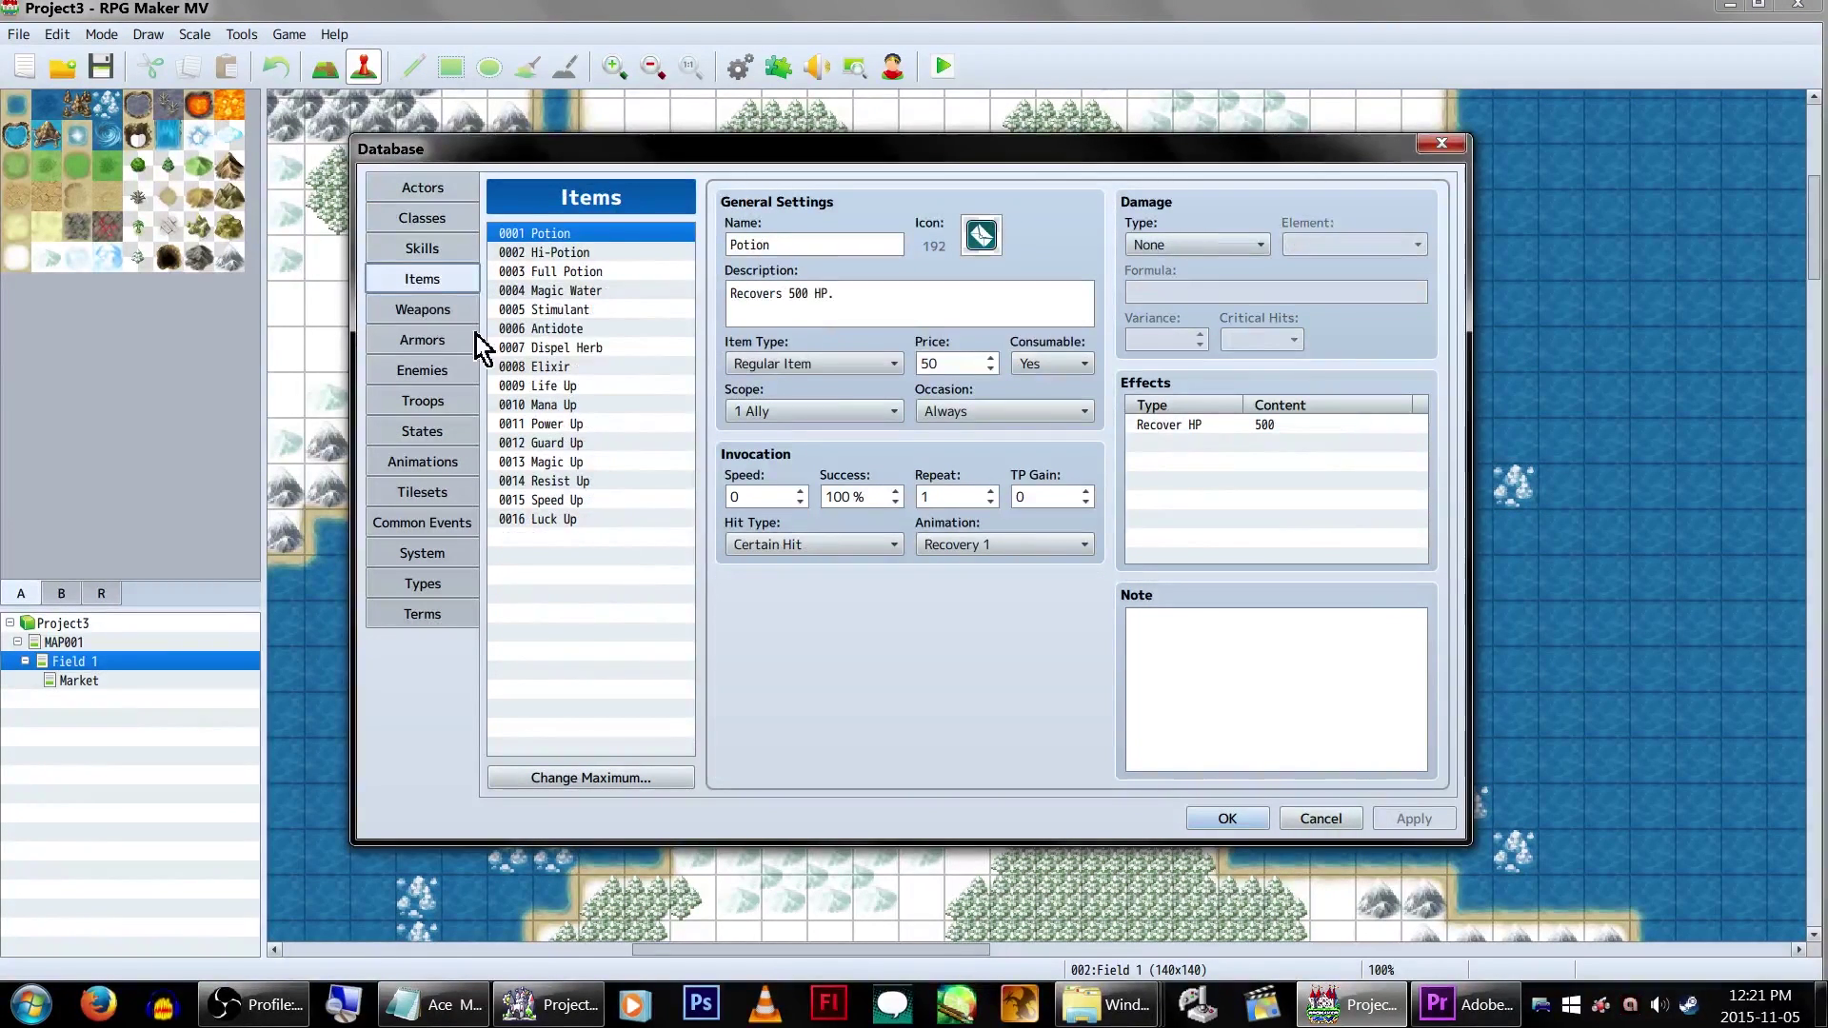
click(447, 345)
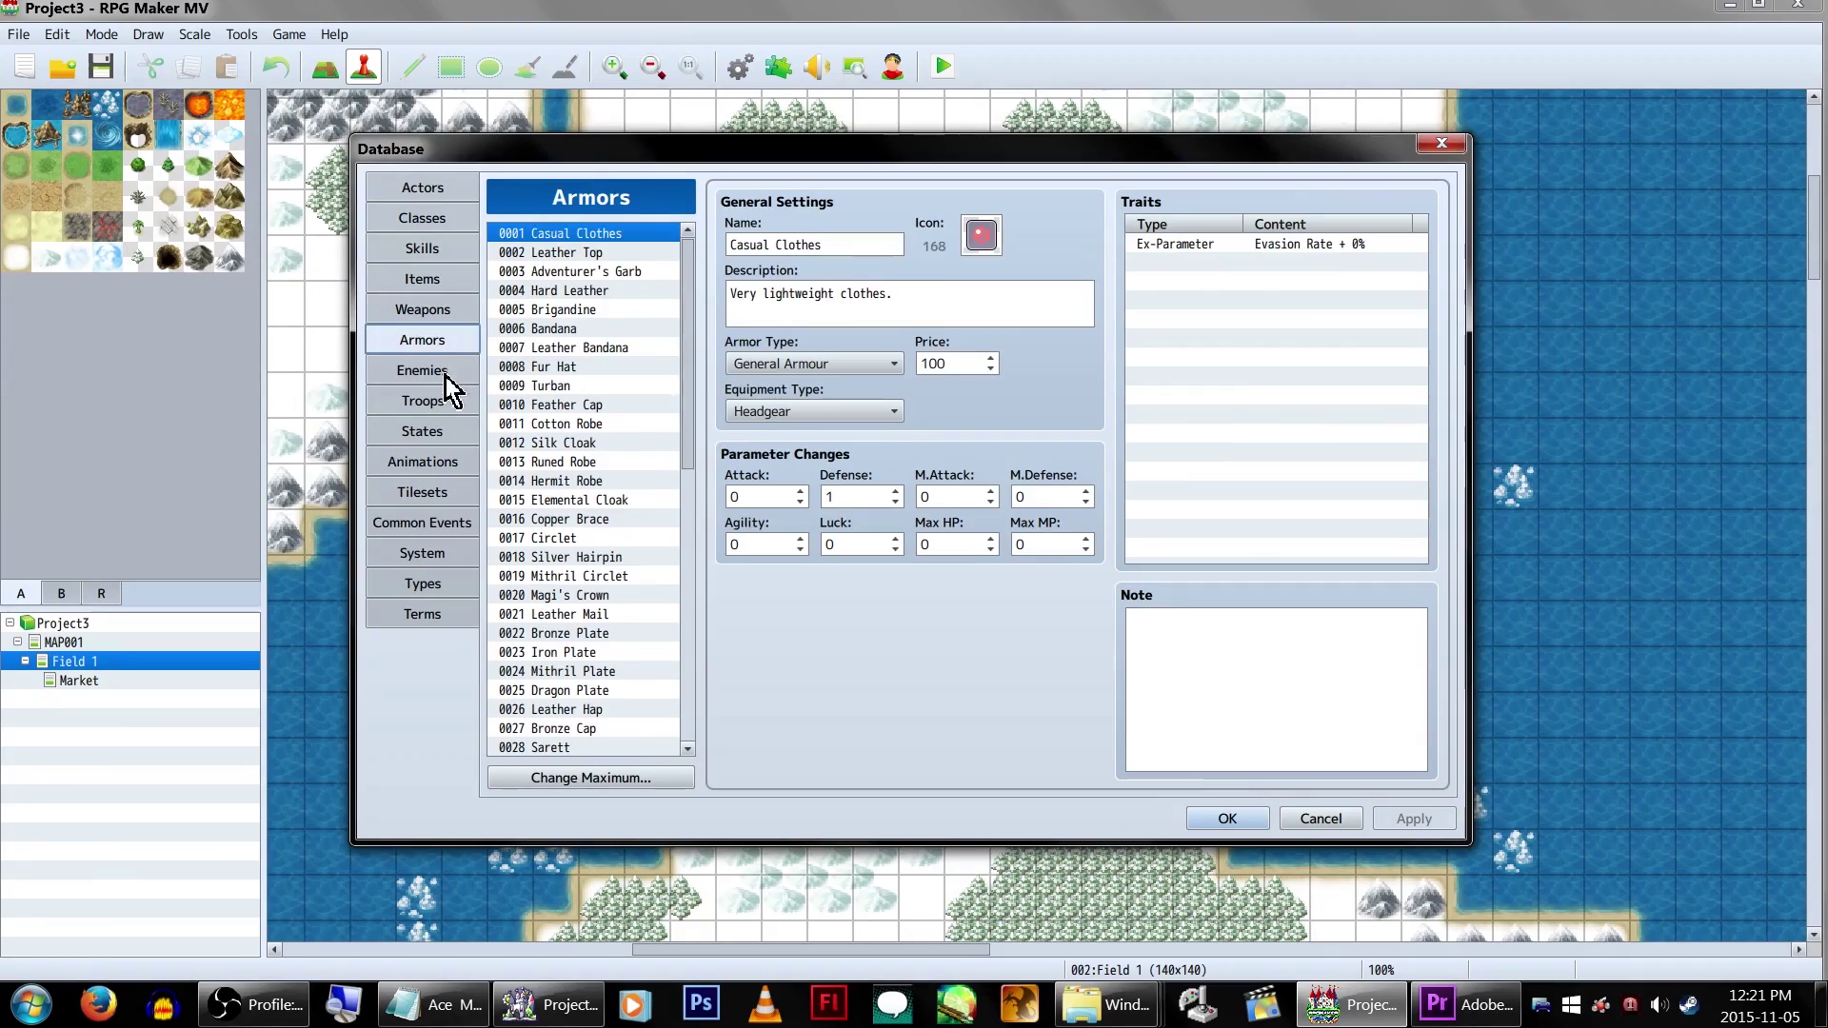
click(442, 376)
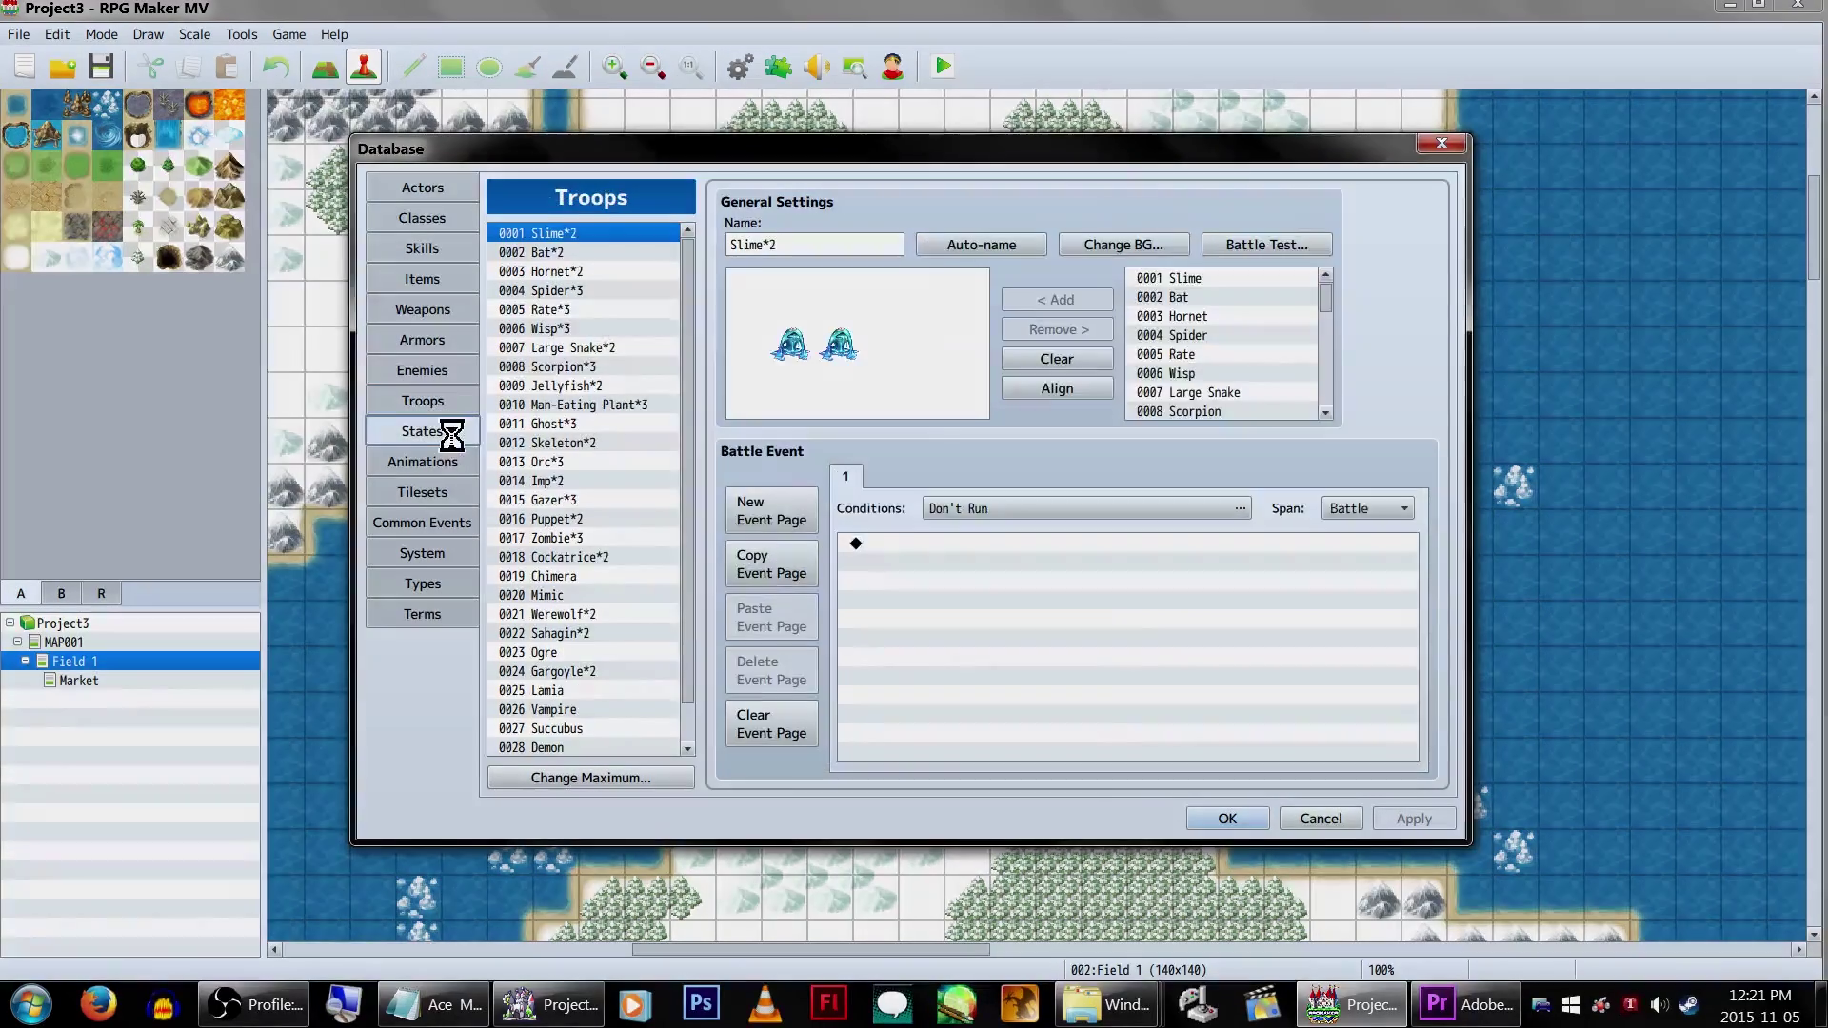